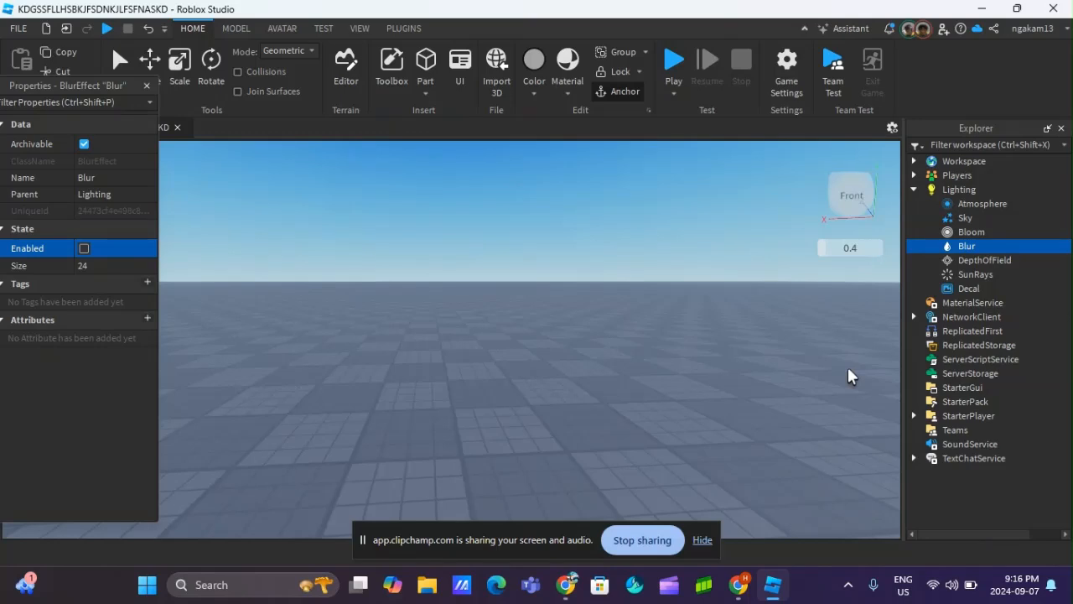
Insert a ScreenGui into StarterGui.
{"action": "left_click", "coordinate": [994, 387]}
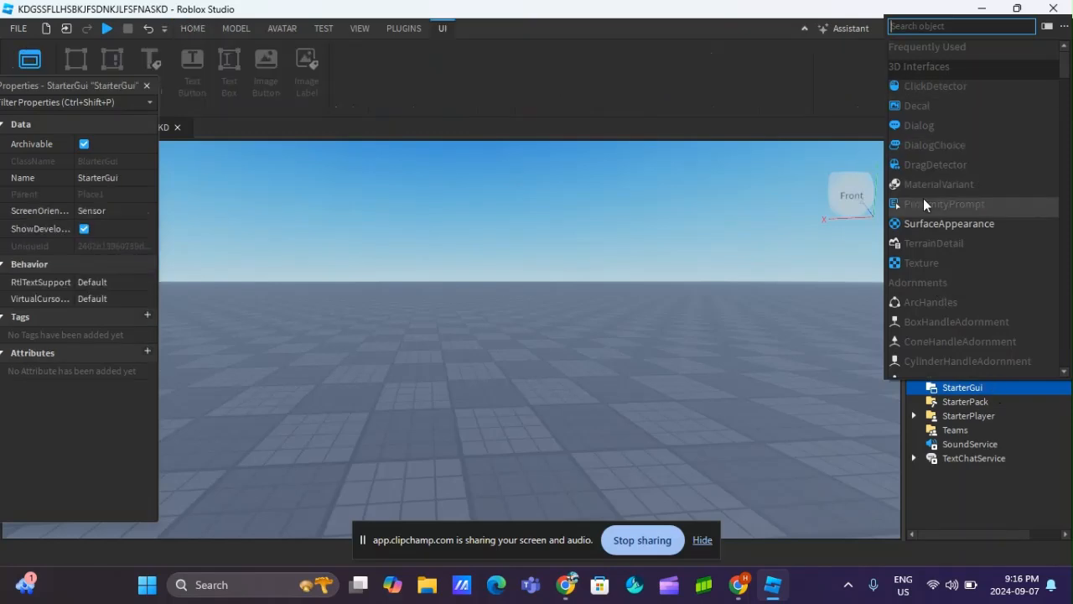
{"action": "type", "text": "screen"}
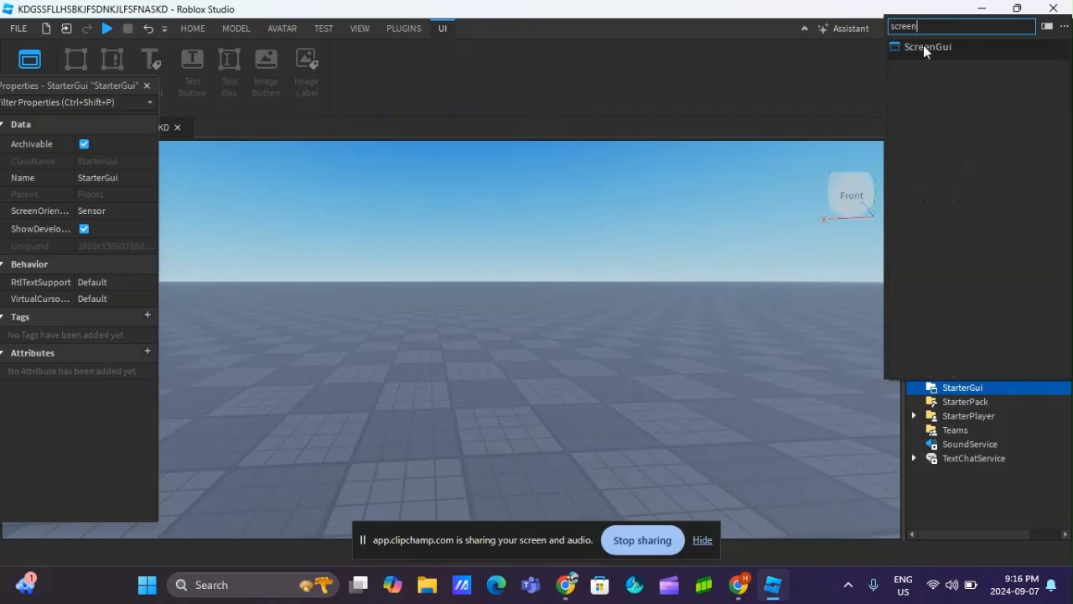
{"action": "left_click", "coordinate": [924, 48]}
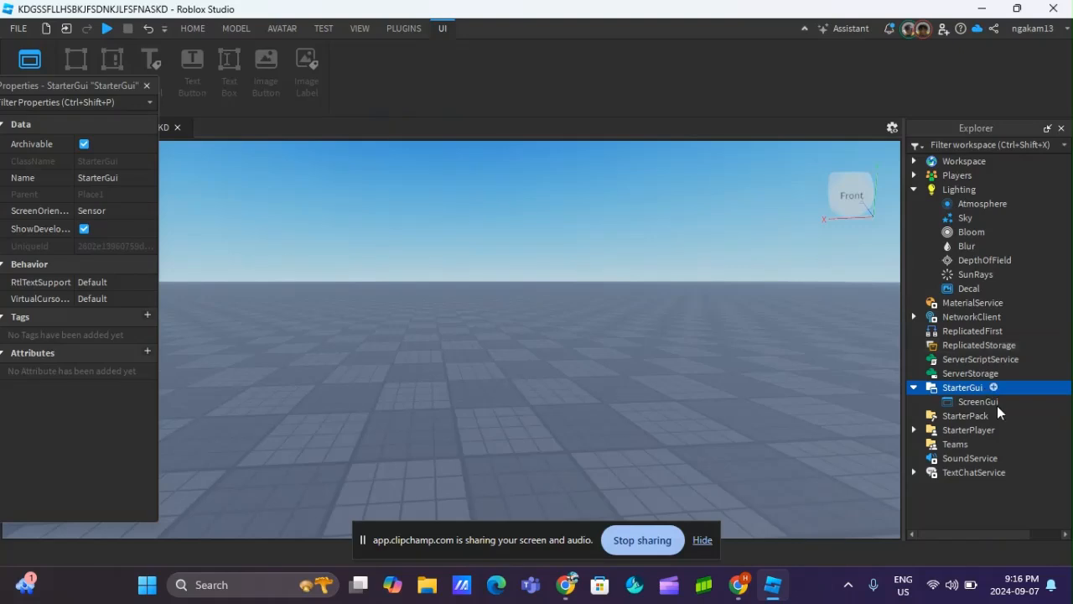
Add a TextButton inside the new ScreenGui.
{"action": "left_click", "coordinate": [989, 402]}
{"action": "left_click", "coordinate": [1009, 401]}
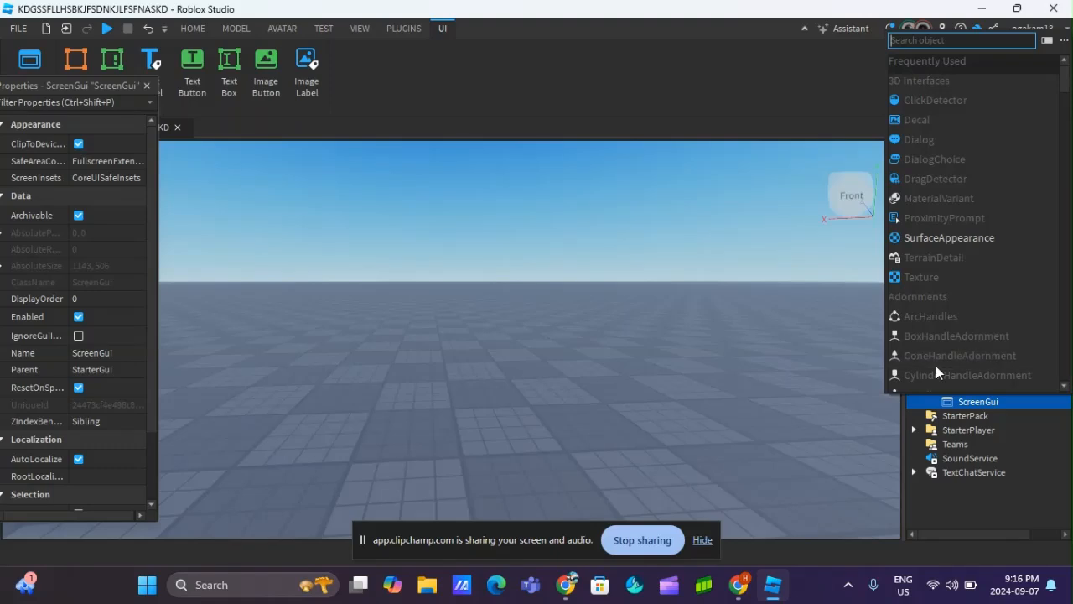
{"action": "type", "text": "Te"}
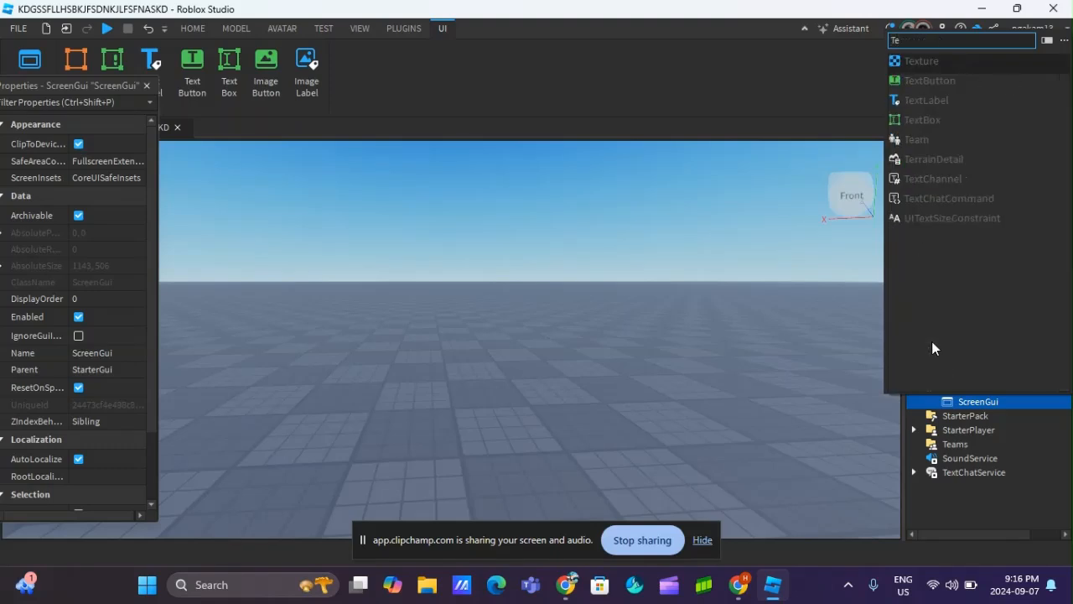
{"action": "left_click", "coordinate": [901, 86]}
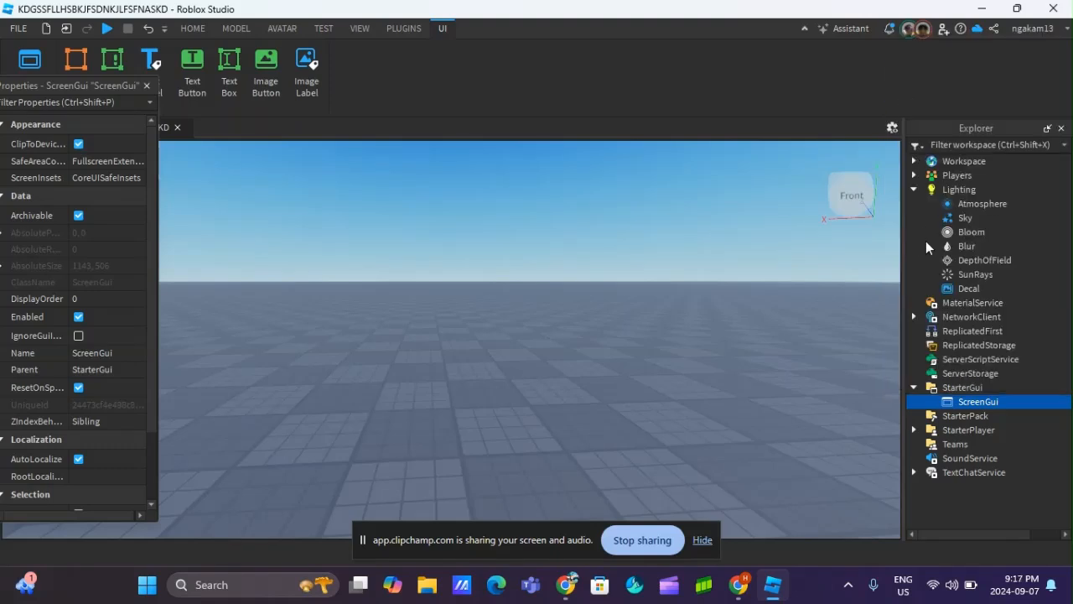
{"action": "left_click", "coordinate": [976, 416]}
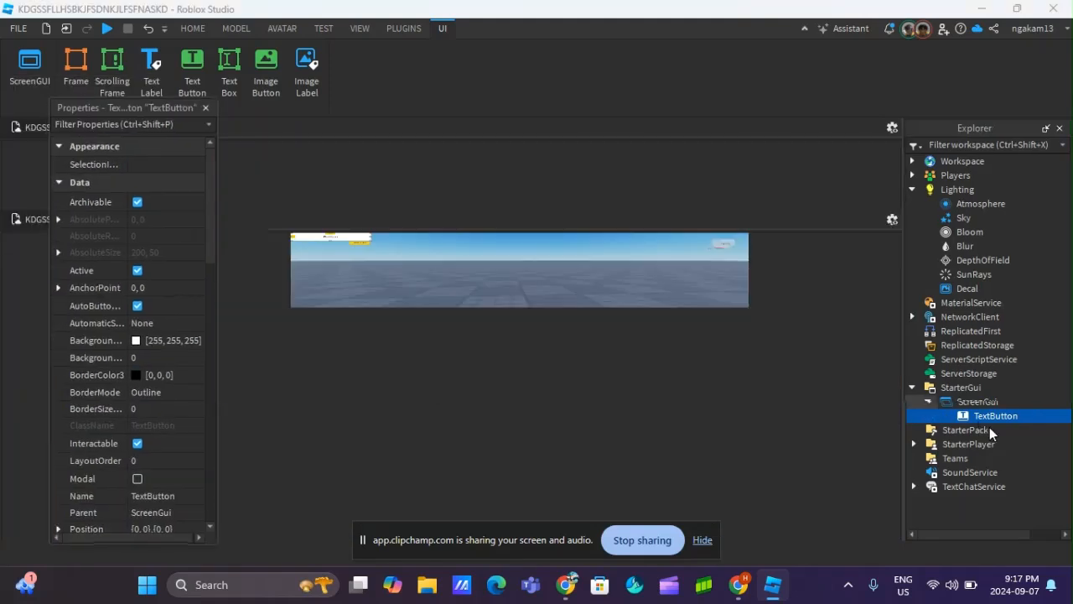
Dock the Properties window beside the Explorer and move the text button toward the middle of the viewport.
{"action": "left_click_drag", "start_coordinate": [984, 398], "coordinate": [975, 178]}
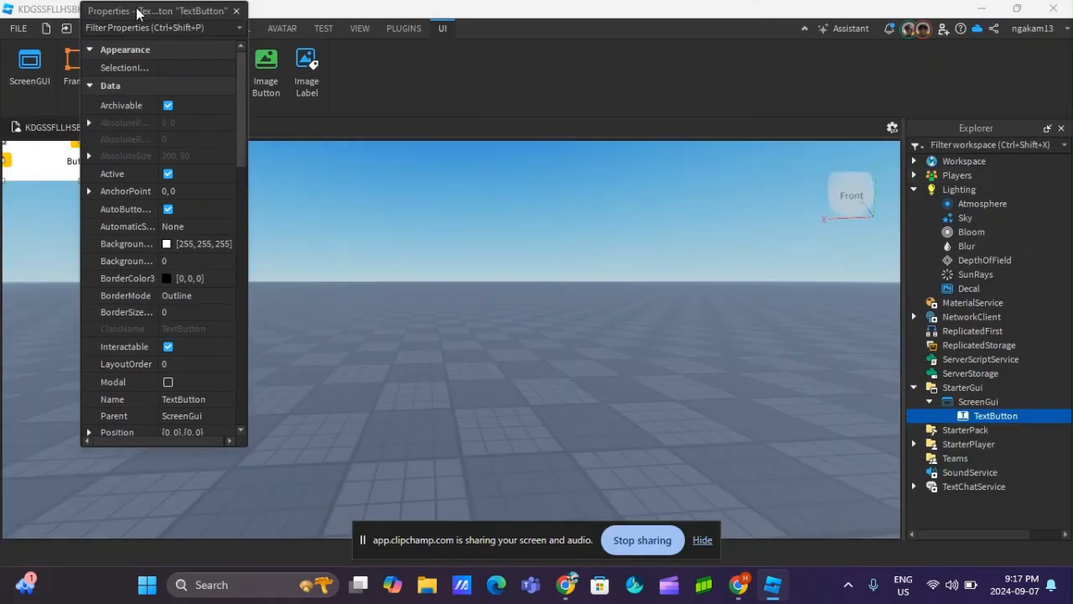
{"action": "left_click_drag", "start_coordinate": [137, 12], "coordinate": [795, 120]}
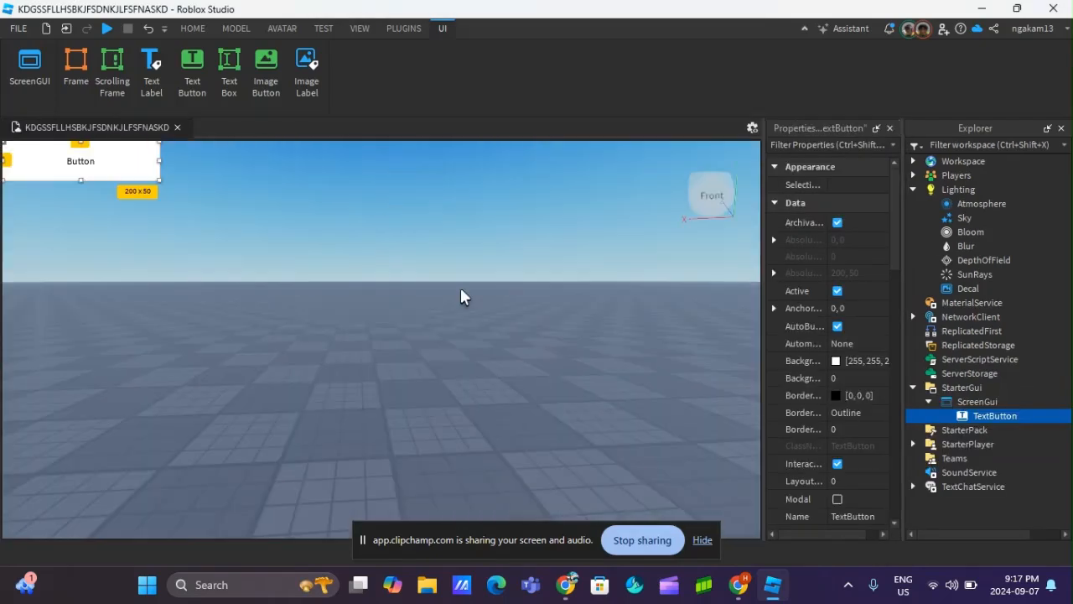
{"action": "left_click_drag", "start_coordinate": [93, 167], "coordinate": [355, 324]}
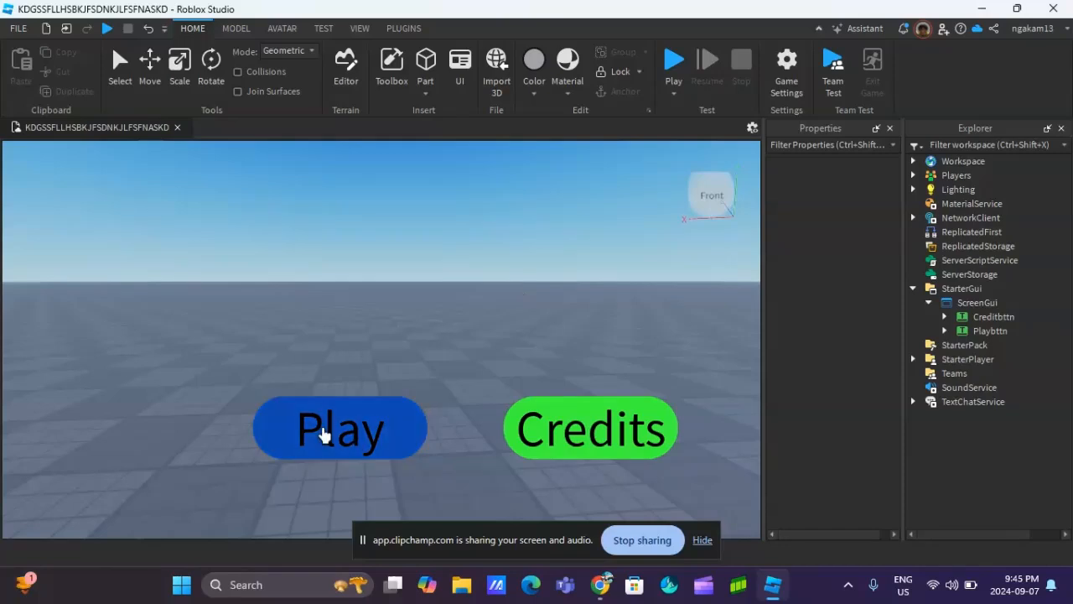
Examine the corner radius of the UICorner inside Creditbttn.
{"action": "left_click", "coordinate": [945, 317]}
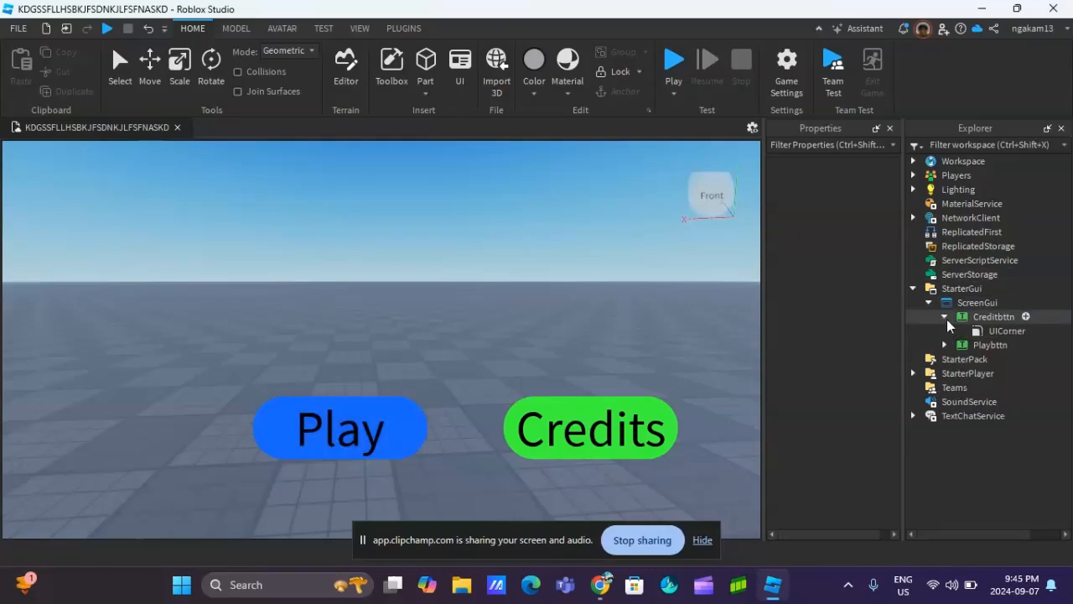
{"action": "left_click", "coordinate": [990, 345]}
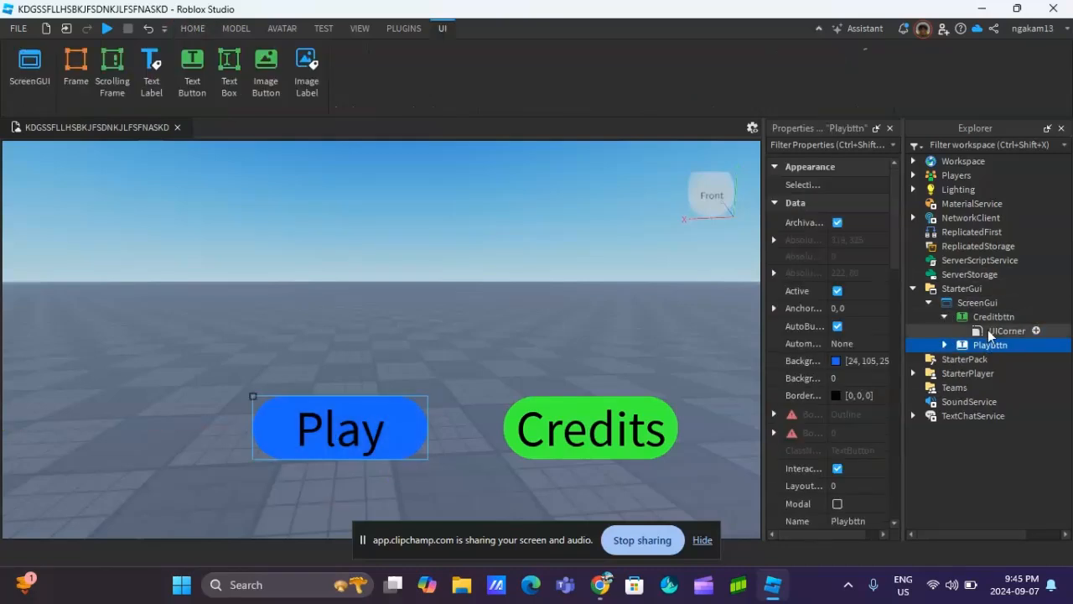
{"action": "left_click", "coordinate": [988, 330]}
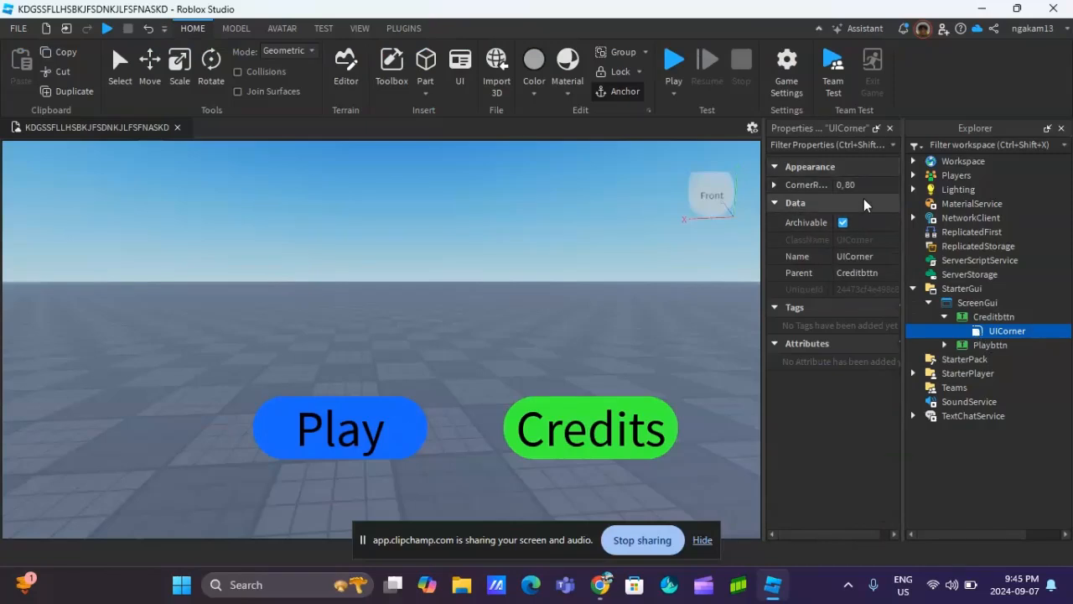
{"action": "left_click", "coordinate": [663, 319]}
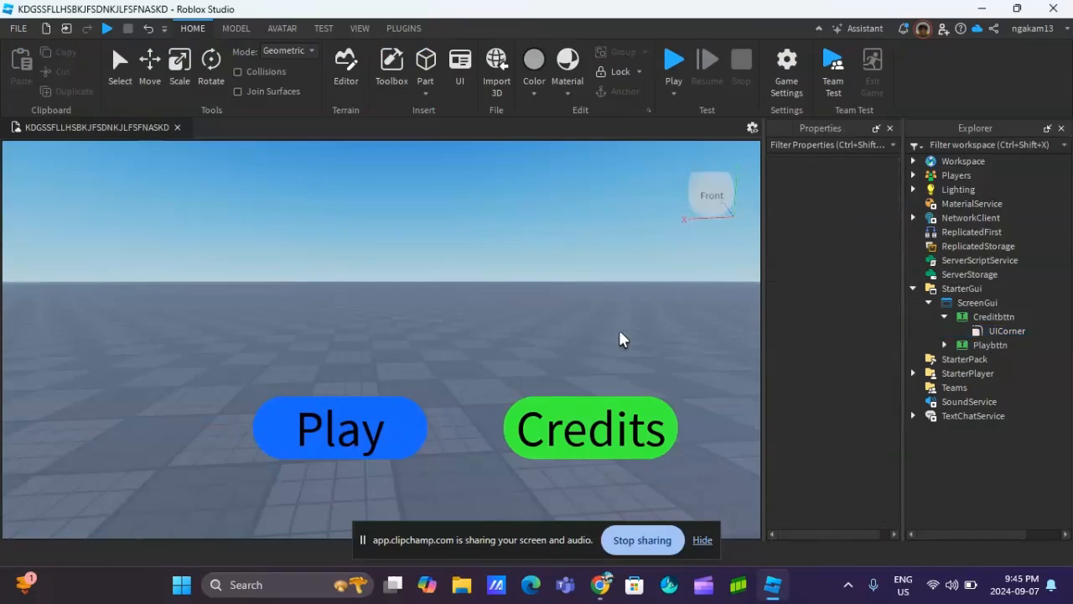
{"action": "right_click_drag", "start_coordinate": [621, 336], "coordinate": [562, 370]}
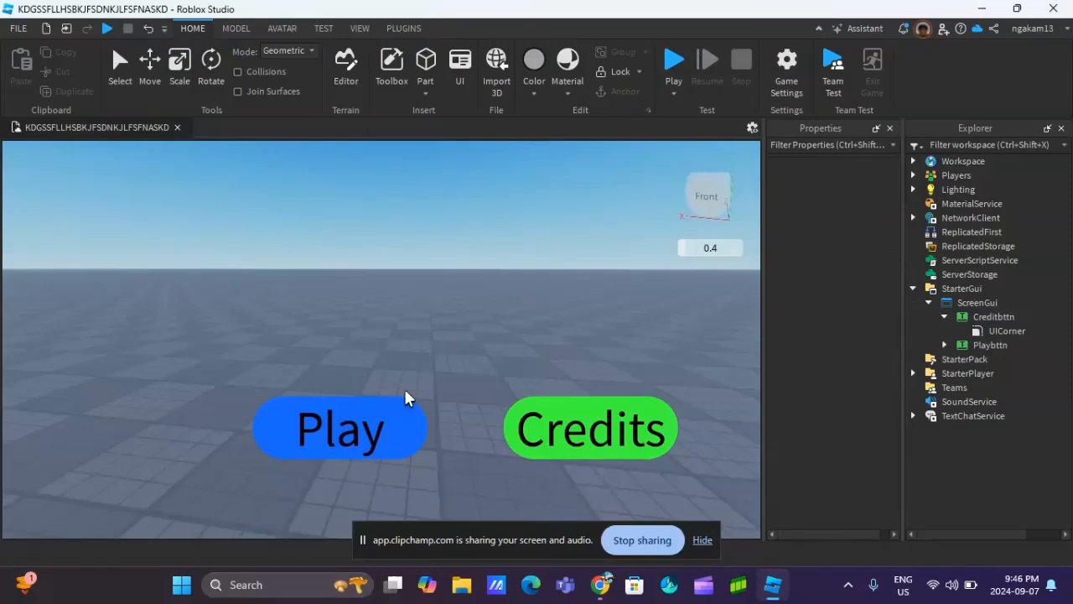
Nudge the Game name title slightly, try a background transparency of 0 on it, and set the transparency to 1.
{"action": "mouse_move", "coordinate": [1001, 292]}
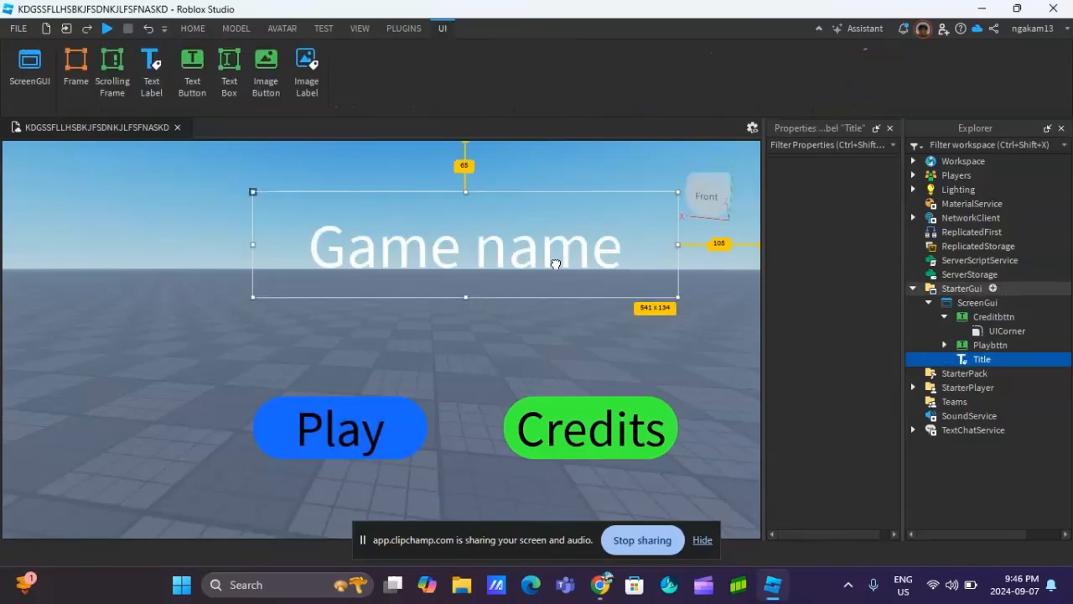
{"action": "left_click_drag", "start_coordinate": [624, 280], "coordinate": [626, 264]}
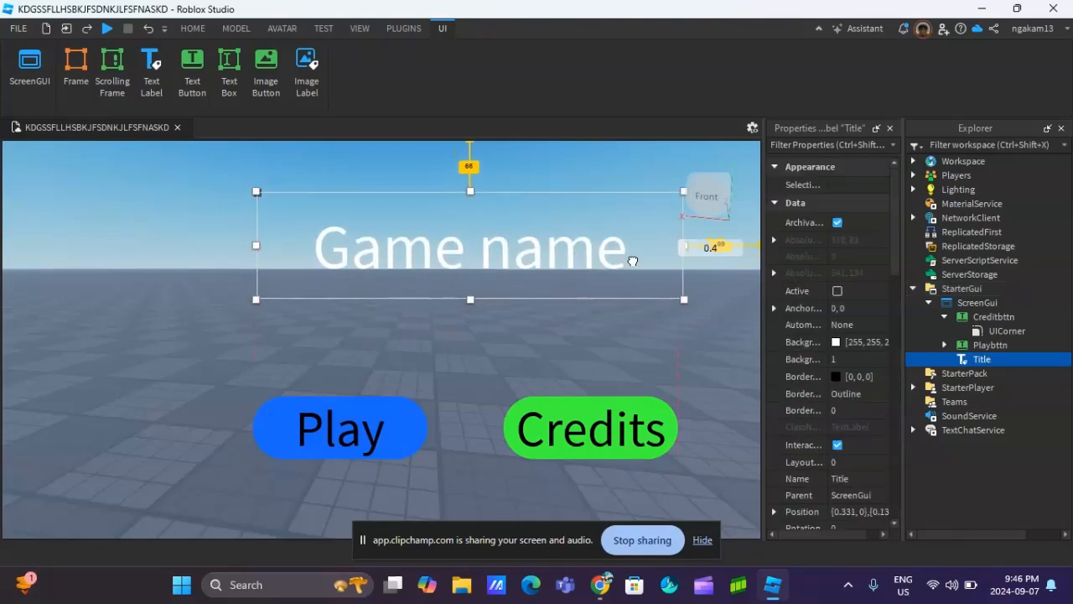
{"action": "left_click", "coordinate": [814, 144]}
{"action": "type", "text": "back"}
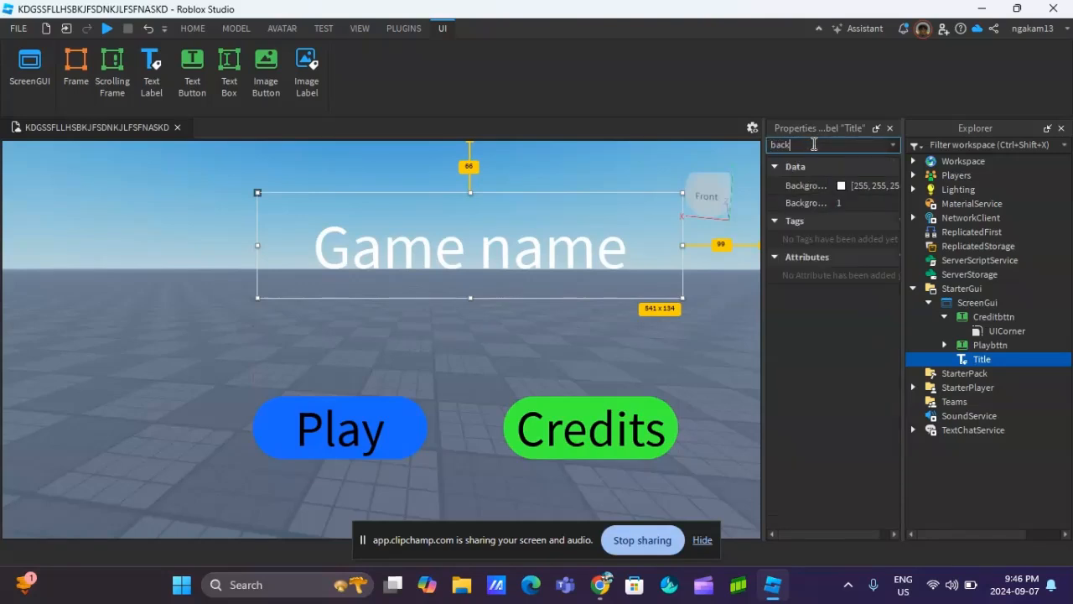
{"action": "left_click", "coordinate": [844, 203]}
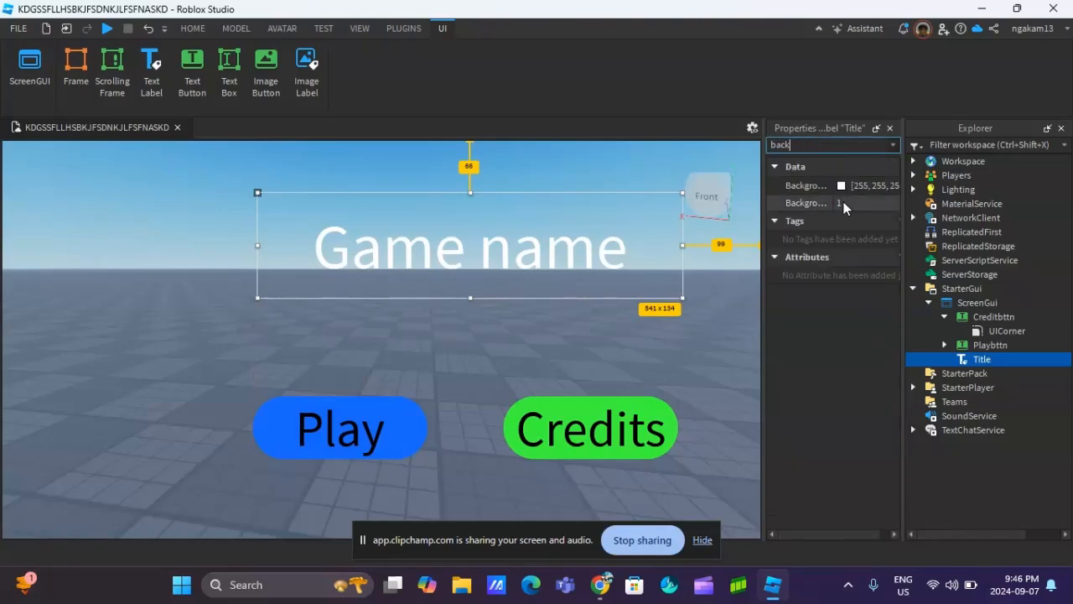
{"action": "type", "text": "01"}
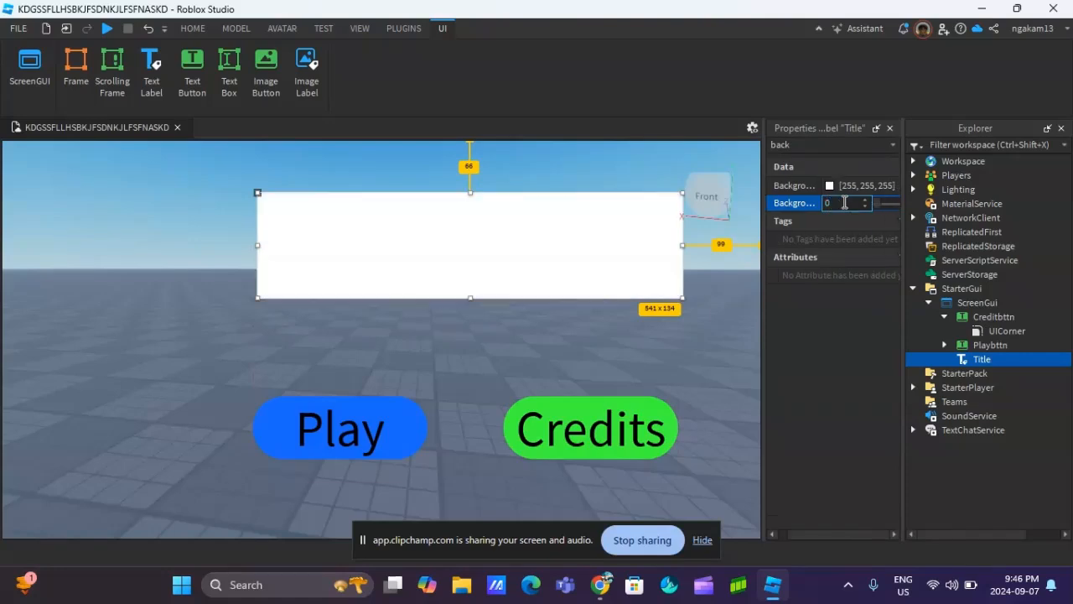
Filter the title's properties by "text" and look at the colour chooser for its TextColor3.
{"action": "left_click", "coordinate": [817, 145]}
{"action": "key", "text": "BackSpace"}
{"action": "key", "text": "BackSpace"}
{"action": "key", "text": "BackSpace"}
{"action": "key", "text": "BackSpace"}
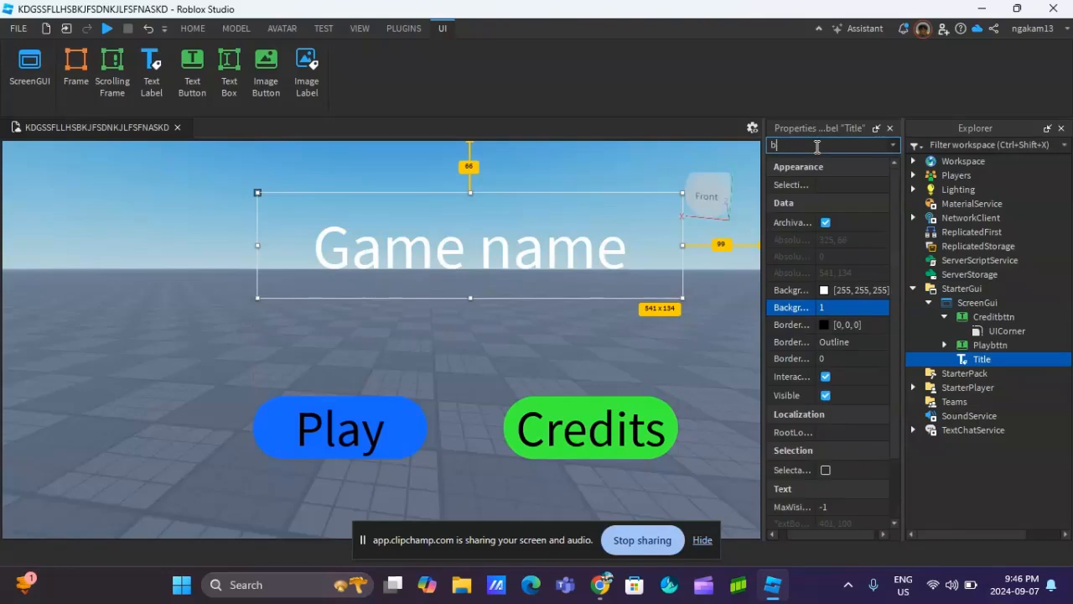
{"action": "type", "text": "text"}
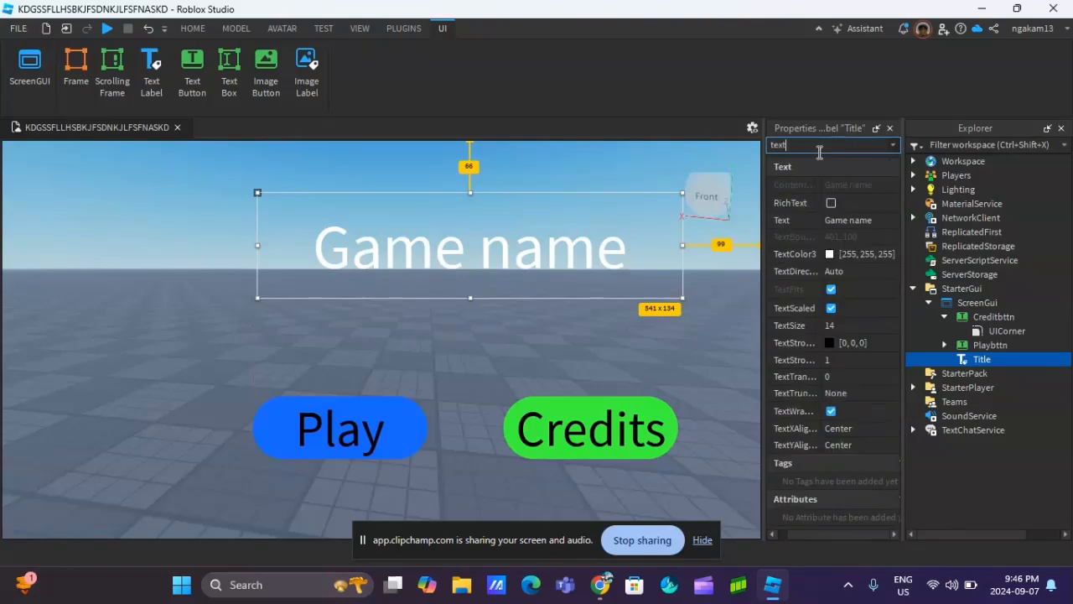
{"action": "left_click", "coordinate": [830, 253]}
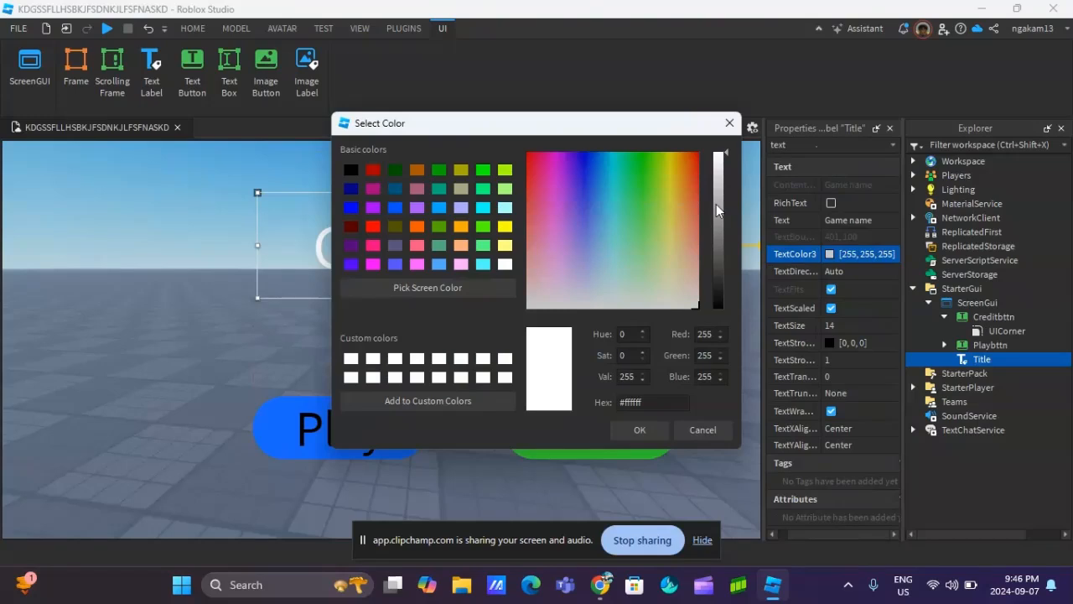
{"action": "left_click", "coordinate": [730, 122]}
{"action": "left_click", "coordinate": [689, 320]}
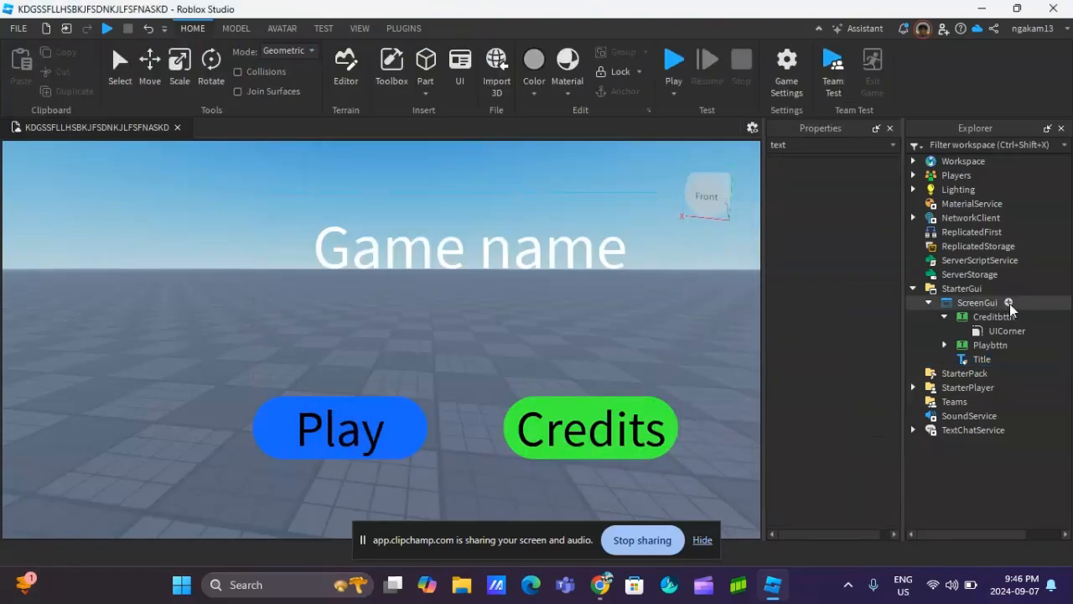
Add a Frame to the ScreenGui, enlarge it to about 307 x 304, and place it near the middle of the viewport.
{"action": "left_click", "coordinate": [1010, 303]}
{"action": "left_click", "coordinate": [919, 252]}
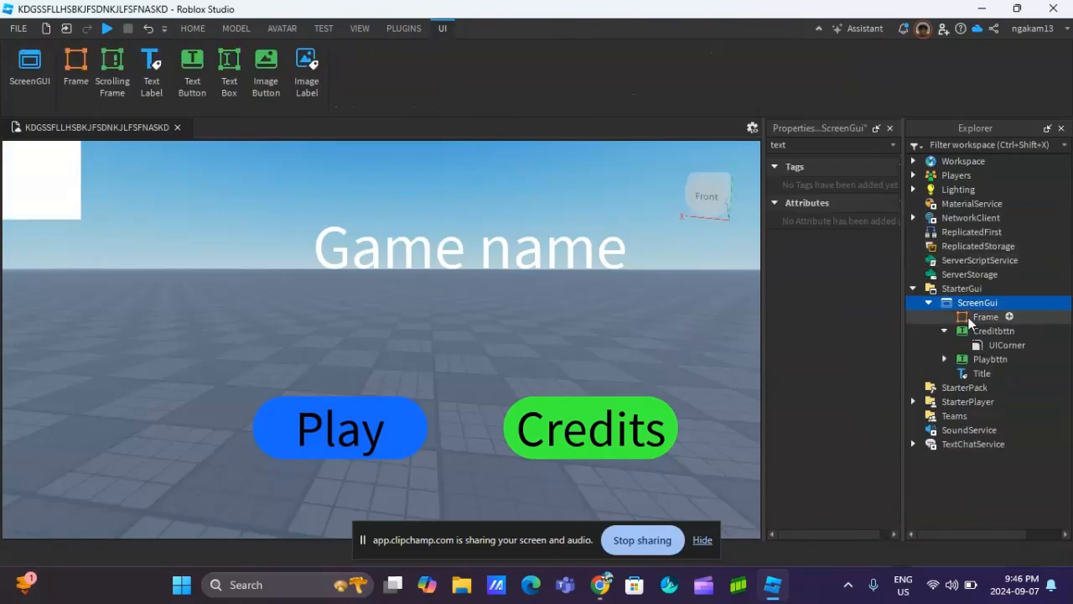
{"action": "left_click", "coordinate": [972, 329]}
{"action": "left_click", "coordinate": [974, 318]}
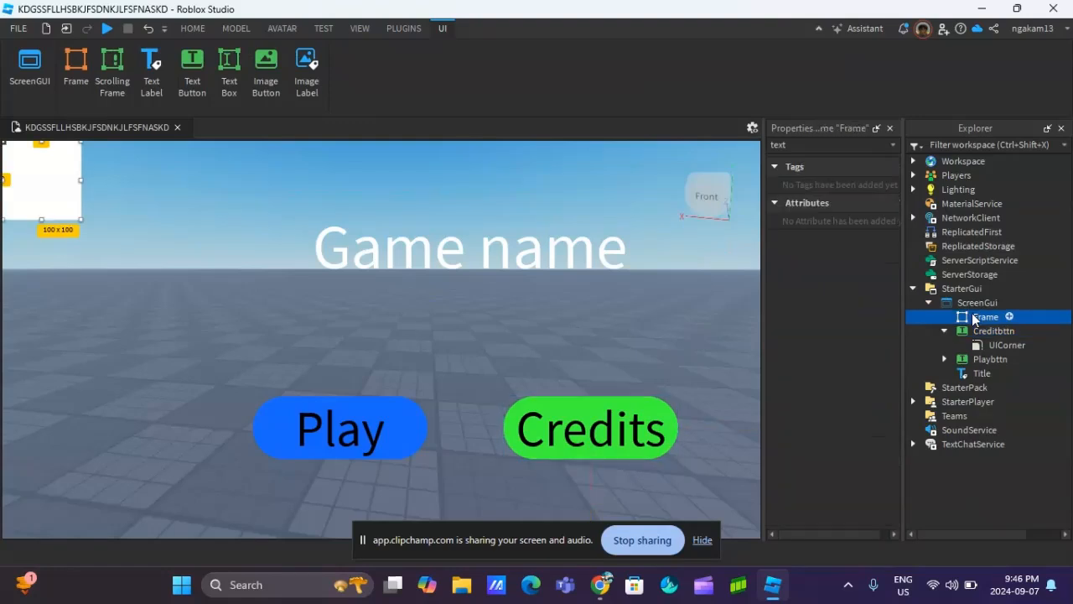
{"action": "left_click_drag", "start_coordinate": [86, 201], "coordinate": [398, 450]}
{"action": "left_click_drag", "start_coordinate": [379, 337], "coordinate": [467, 340]}
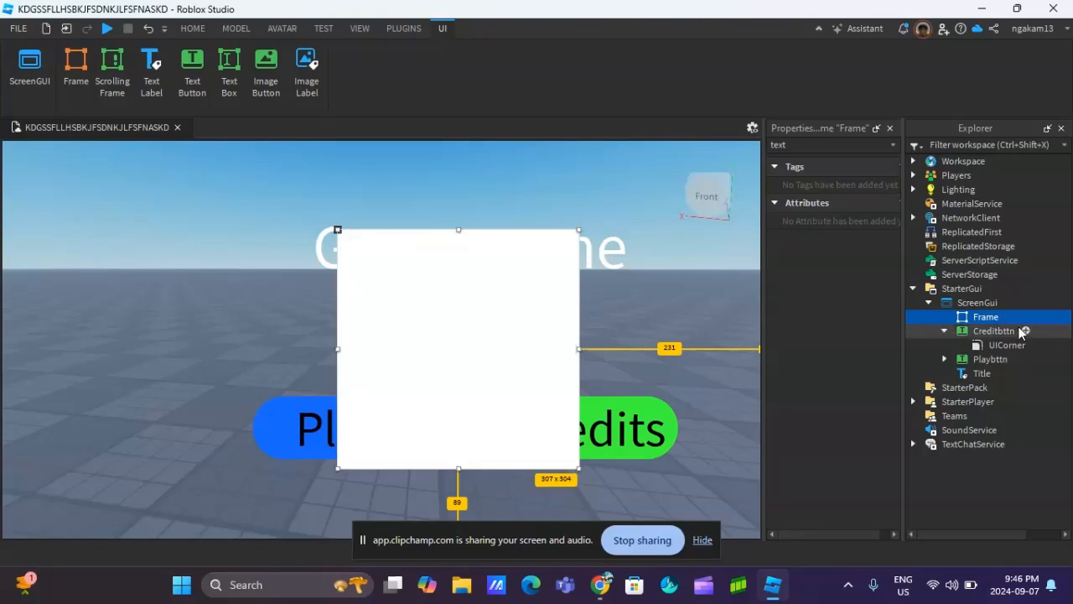
Insert a second Frame inside the large frame and add a UICorner to this inner frame.
{"action": "left_click", "coordinate": [1012, 316]}
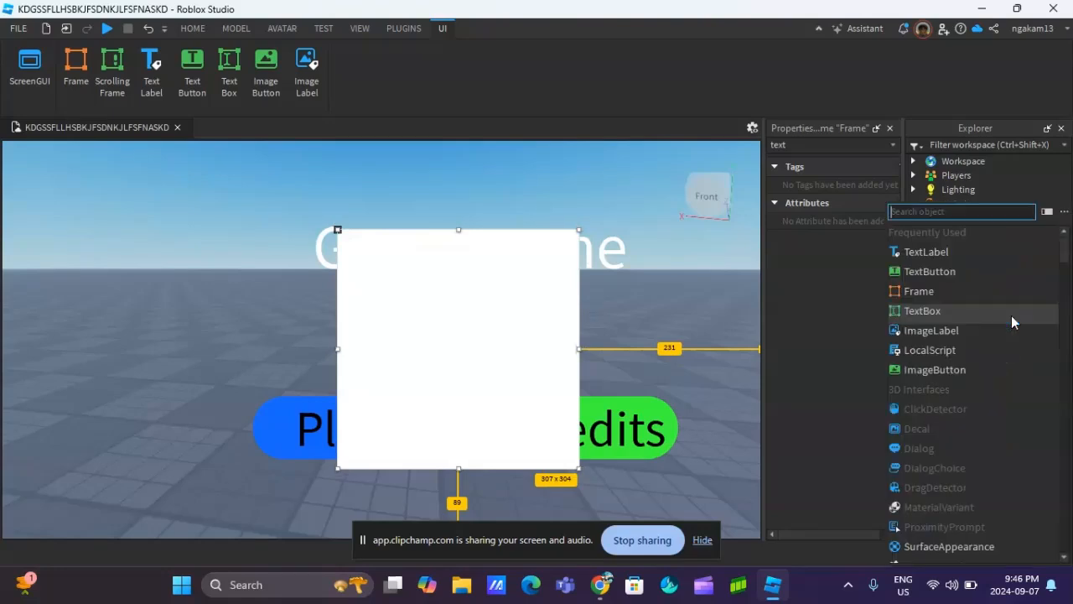
{"action": "left_click", "coordinate": [920, 291]}
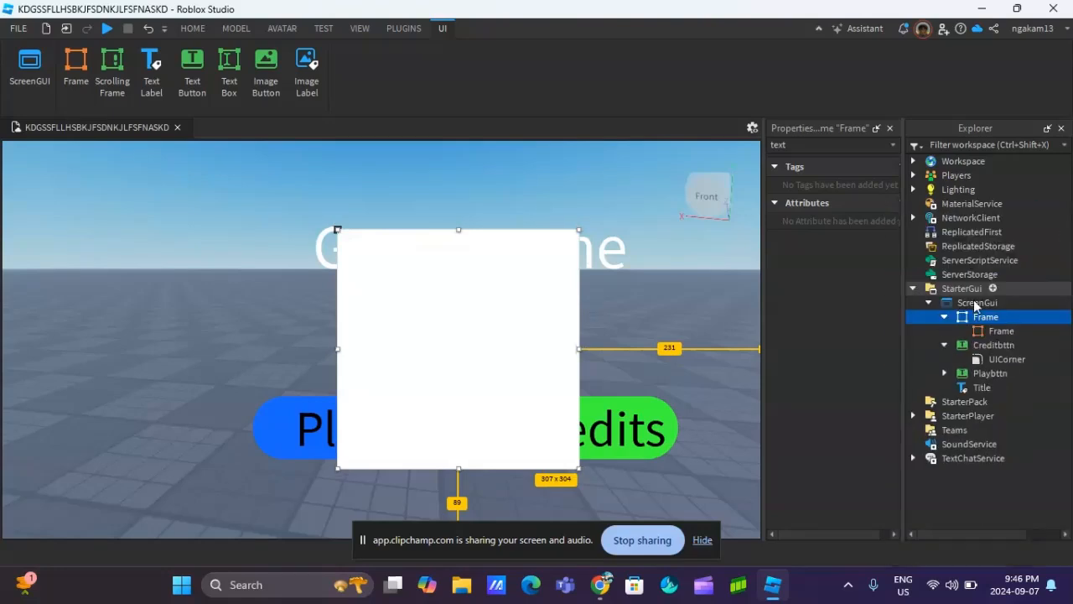
{"action": "left_click", "coordinate": [993, 334]}
{"action": "left_click", "coordinate": [1022, 329]}
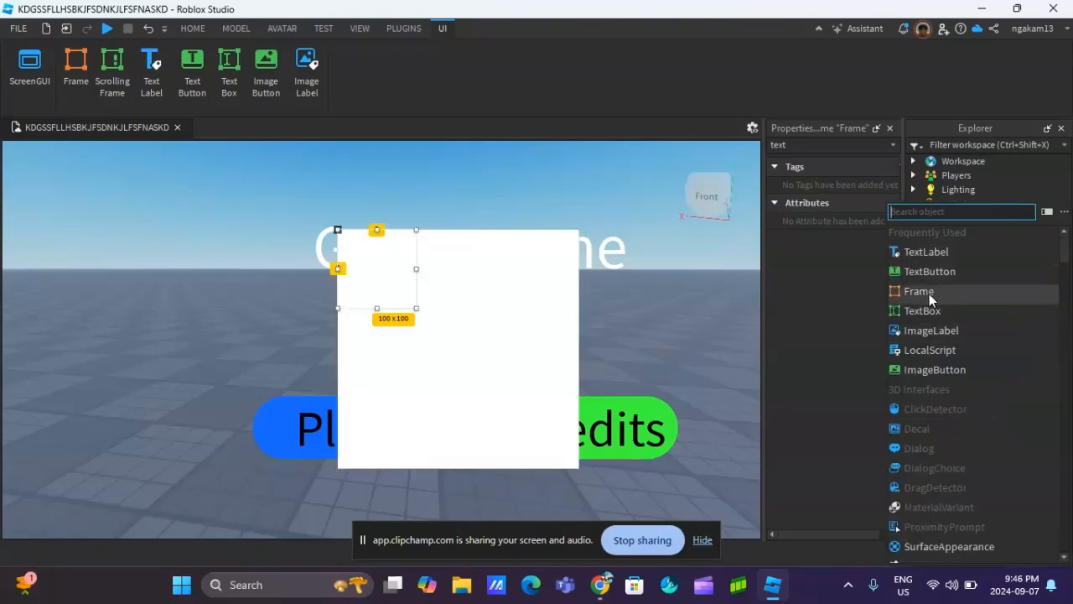
{"action": "type", "text": "UI"}
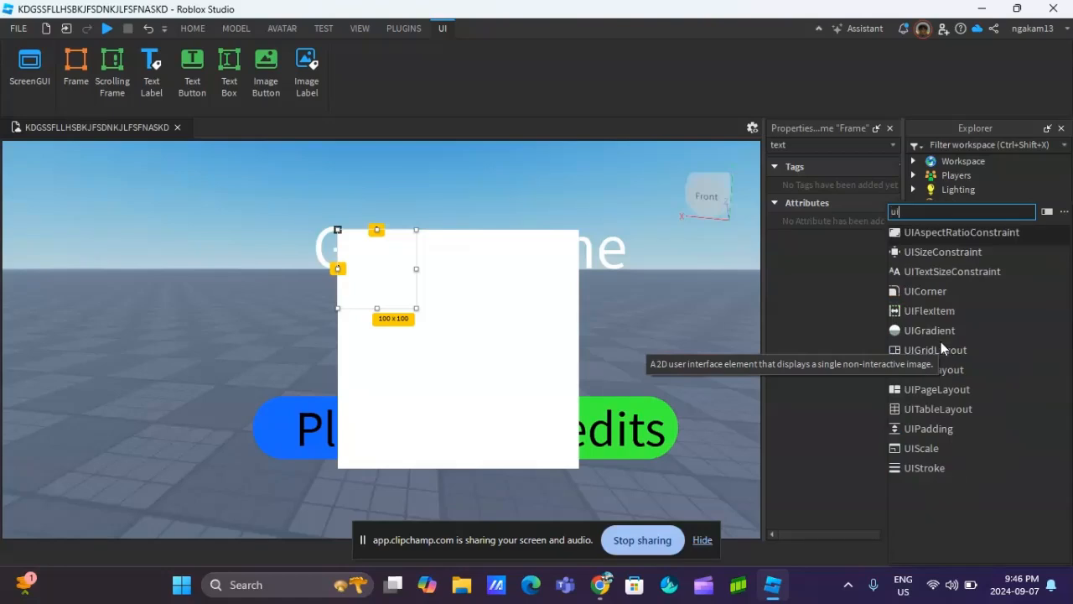
{"action": "left_click", "coordinate": [921, 289]}
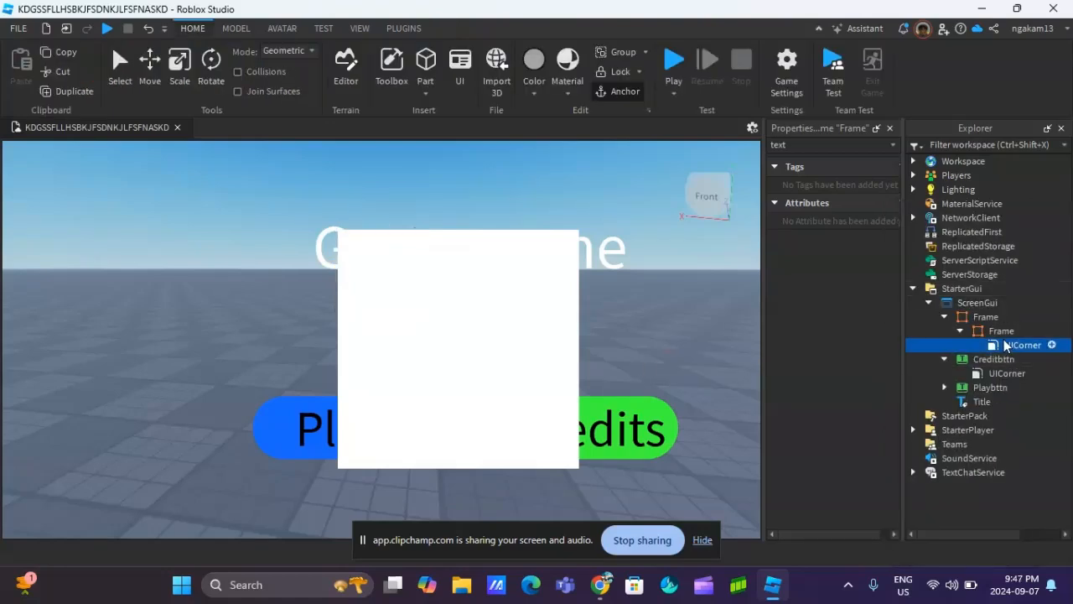
Clear the property filter and set the inner frame's UICorner CornerRadius to 0, 50.
{"action": "left_click", "coordinate": [822, 145]}
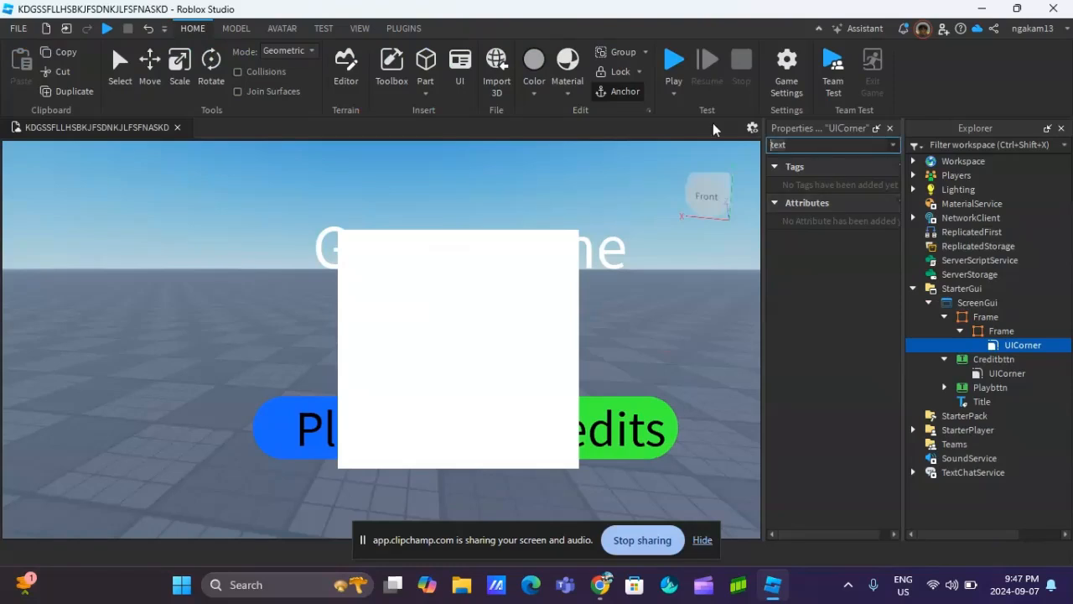
{"action": "key", "text": "BackSpace"}
{"action": "key", "text": "BackSpace"}
{"action": "key", "text": "BackSpace"}
{"action": "key", "text": "BackSpace"}
{"action": "left_click", "coordinate": [855, 185]}
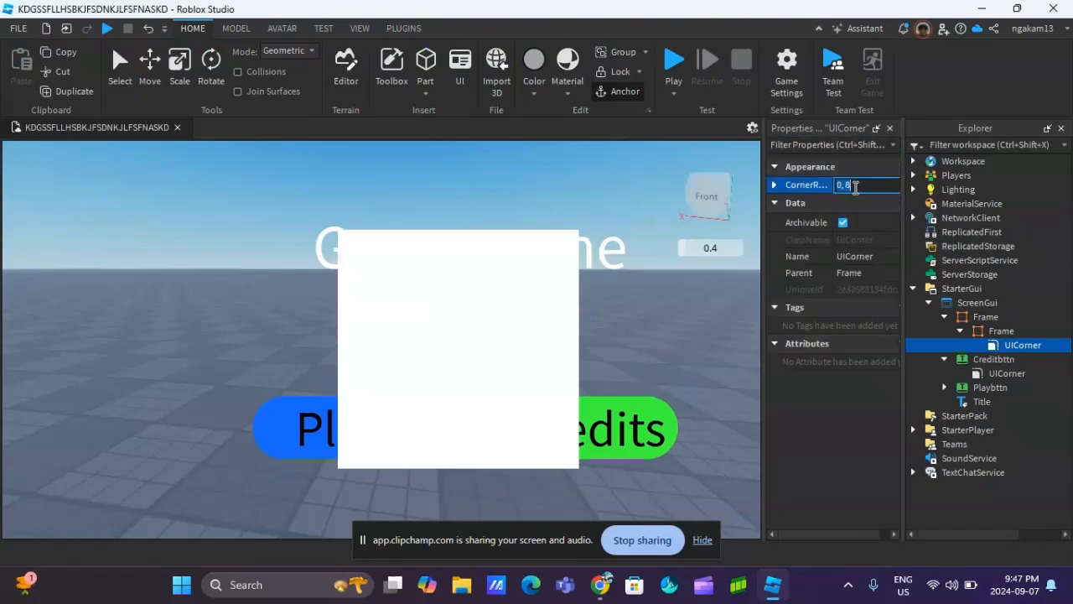
{"action": "key", "text": "BackSpace"}
{"action": "type", "text": "50"}
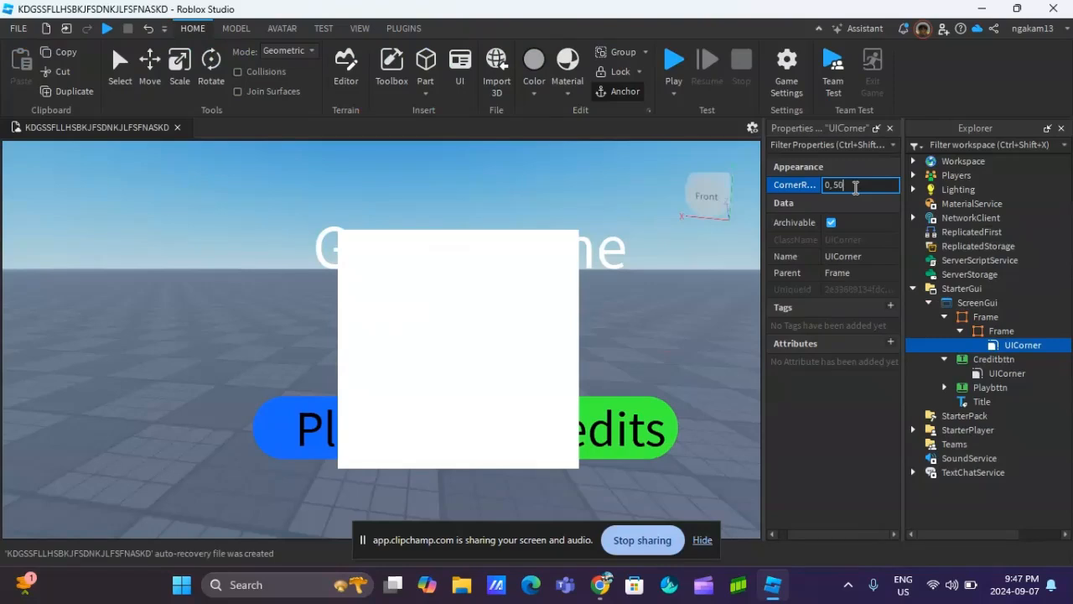
Move the inner frame to the large frame's top edge and widen it to about 302 x 100.
{"action": "left_click", "coordinate": [655, 226]}
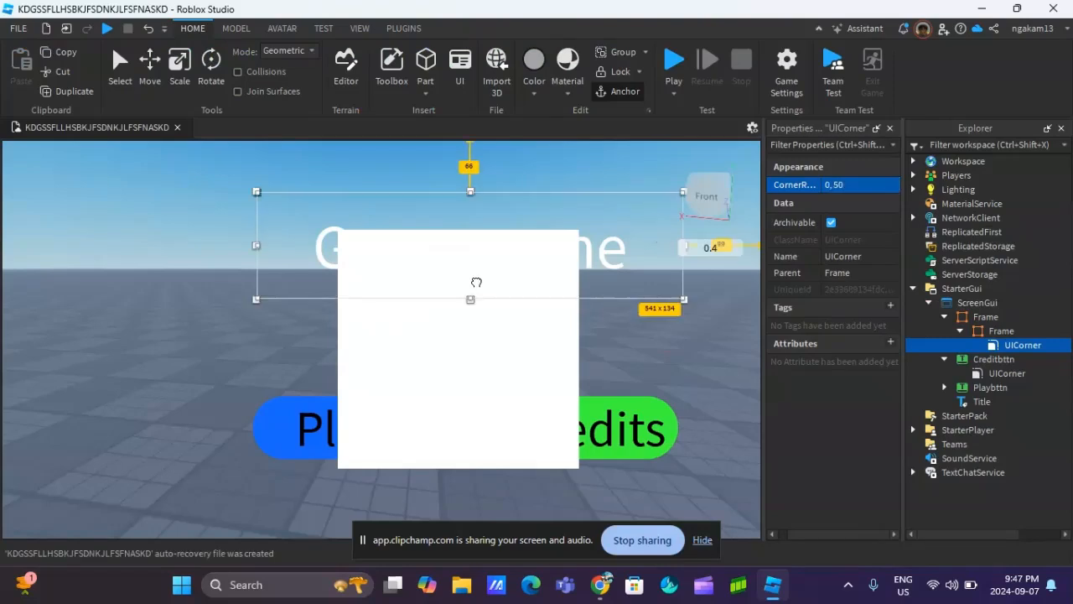
{"action": "left_click", "coordinate": [988, 332]}
{"action": "left_click_drag", "start_coordinate": [400, 281], "coordinate": [508, 250]}
{"action": "left_click_drag", "start_coordinate": [545, 262], "coordinate": [580, 268]}
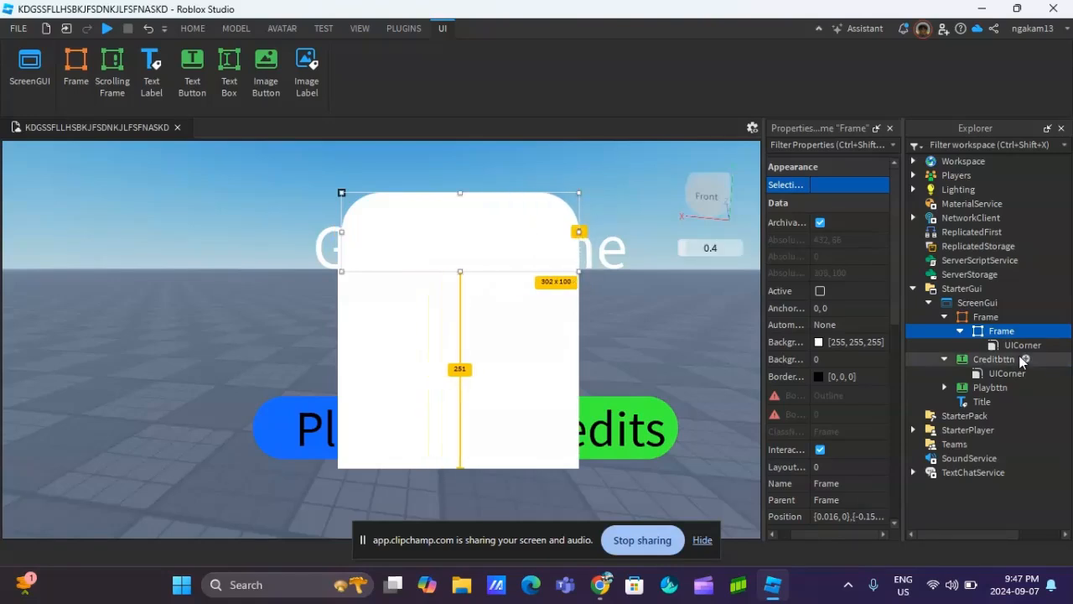
{"action": "left_click", "coordinate": [1009, 317]}
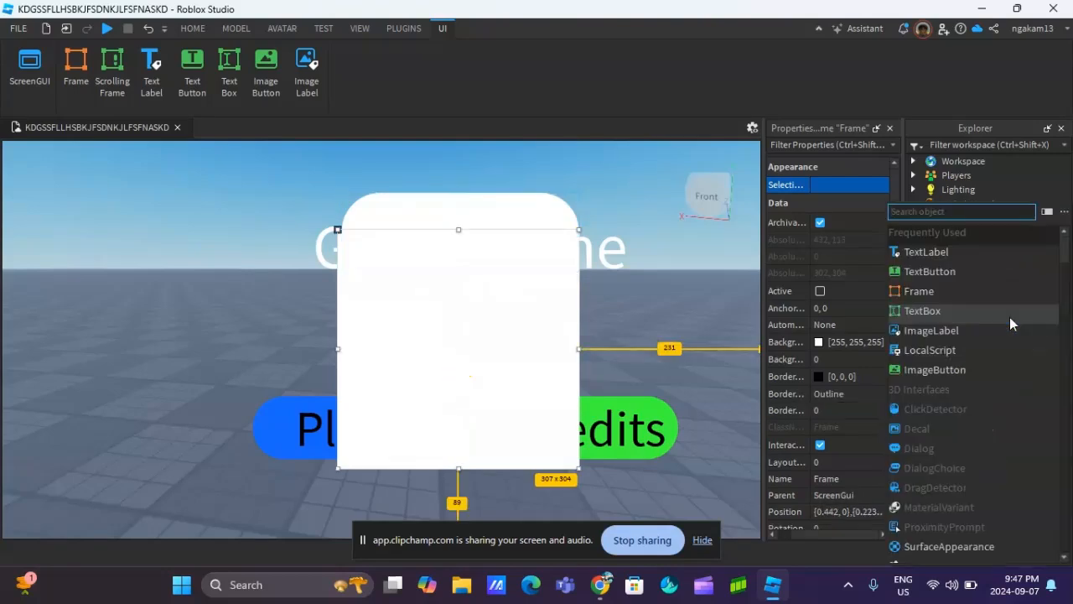
{"action": "left_click", "coordinate": [973, 292]}
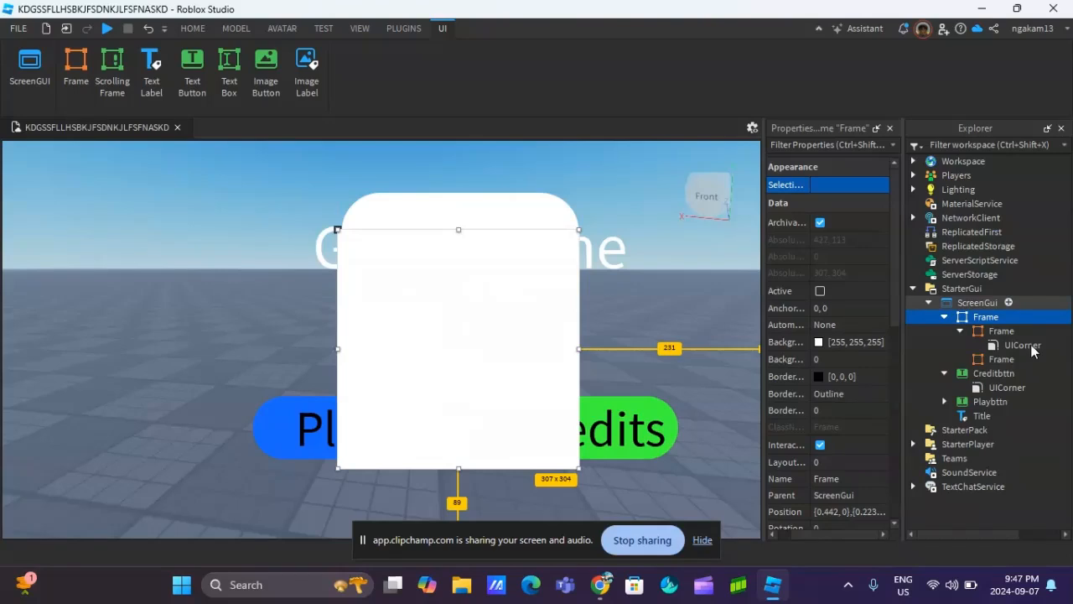
{"action": "left_click", "coordinate": [981, 364]}
{"action": "key", "text": "Delete"}
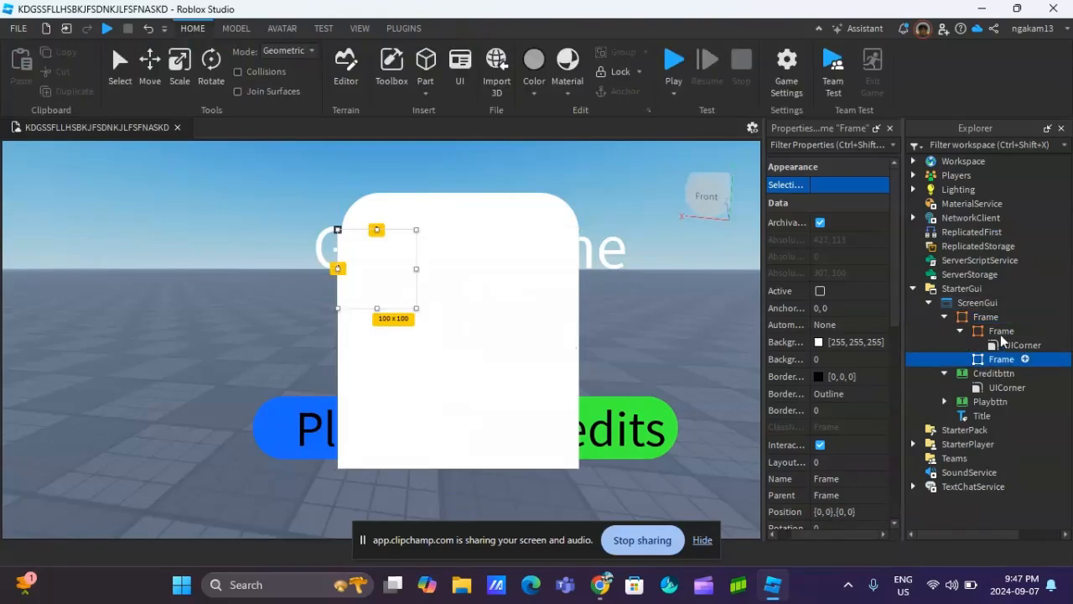
Insert a TextButton inside the large frame and add a UICorner to the button.
{"action": "left_click", "coordinate": [1010, 317]}
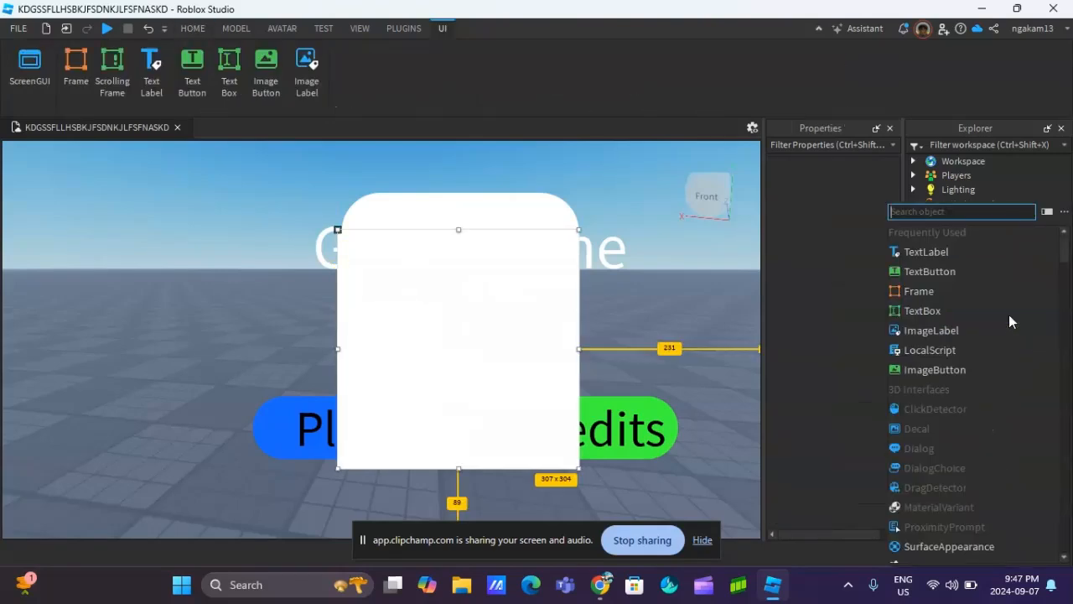
{"action": "type", "text": "text"}
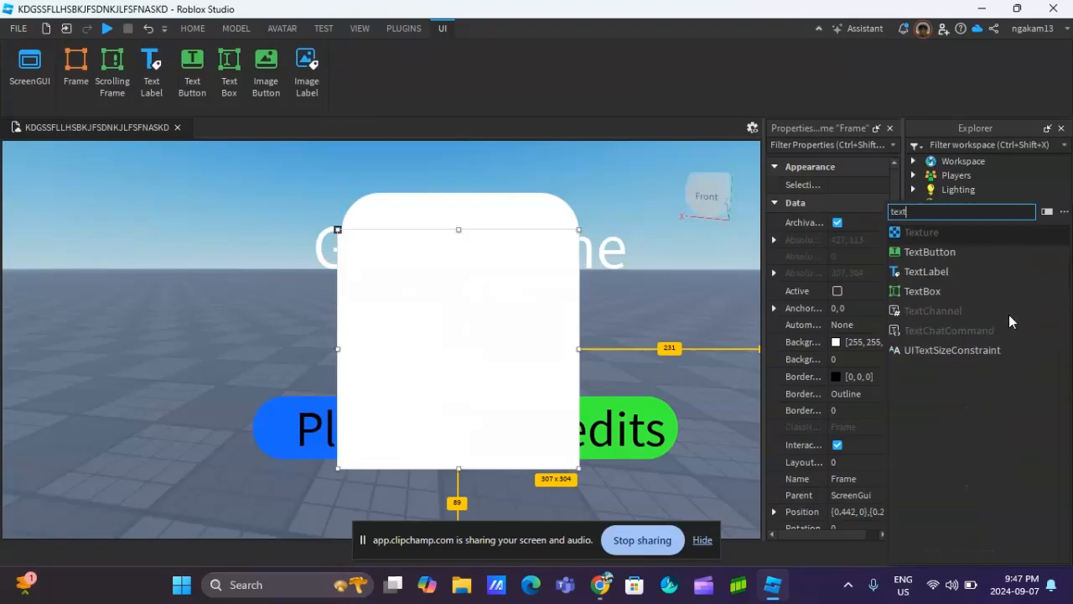
{"action": "left_click", "coordinate": [932, 253]}
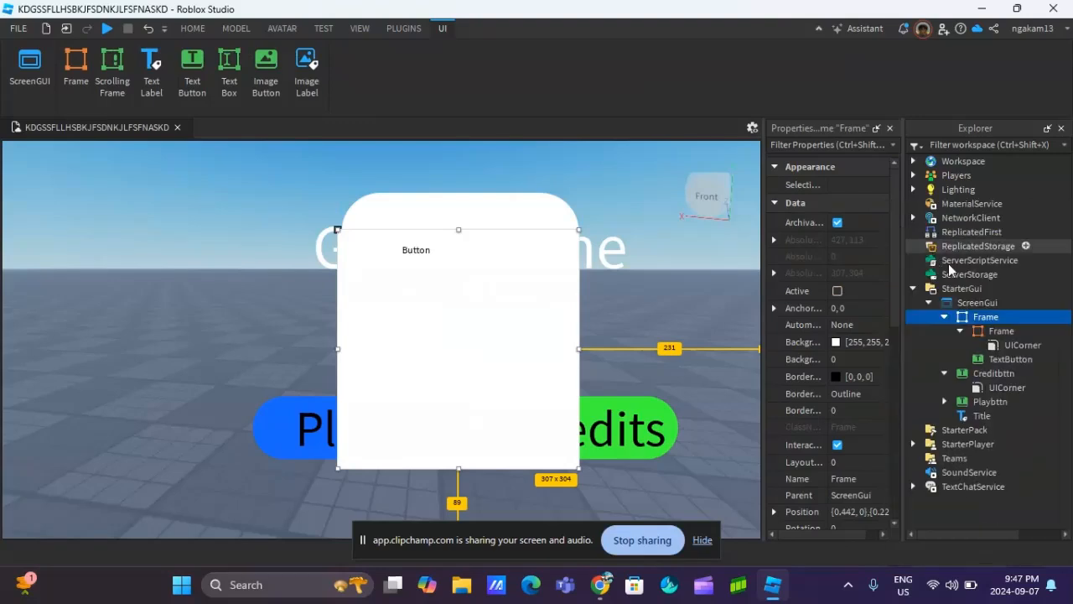
{"action": "left_click", "coordinate": [1044, 359]}
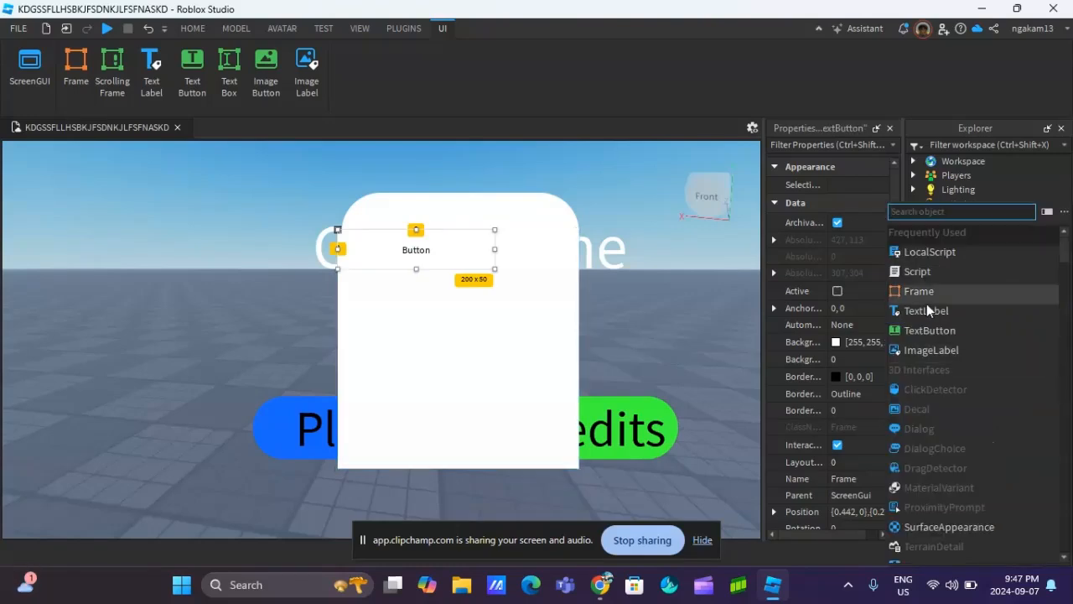
{"action": "type", "text": "ui"}
{"action": "left_click", "coordinate": [925, 233]}
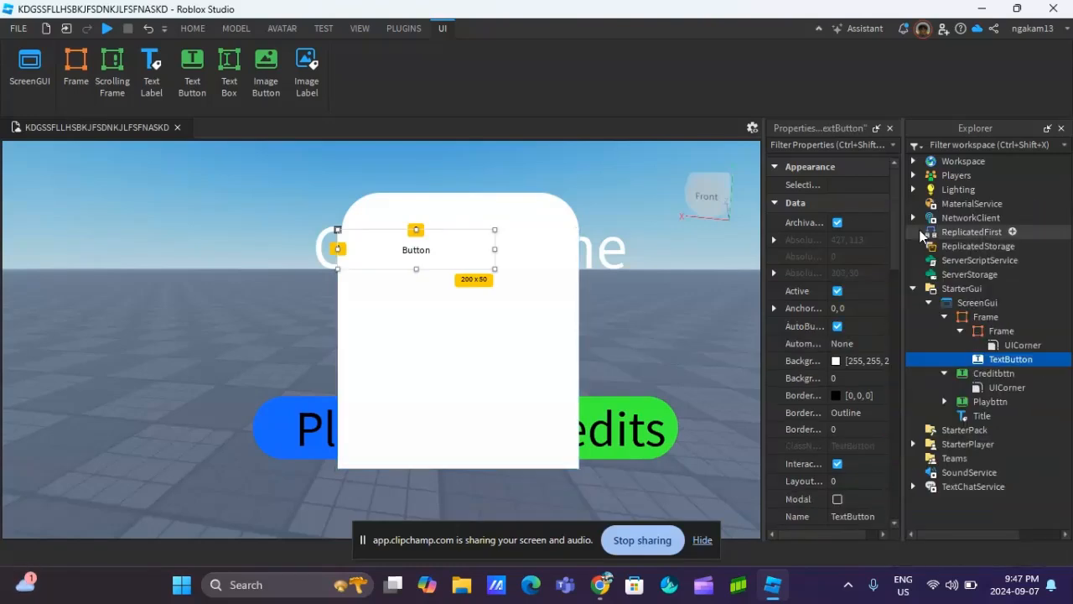
Filter the TextButton's properties by "Te" and set its Text to X.
{"action": "left_click", "coordinate": [1008, 360]}
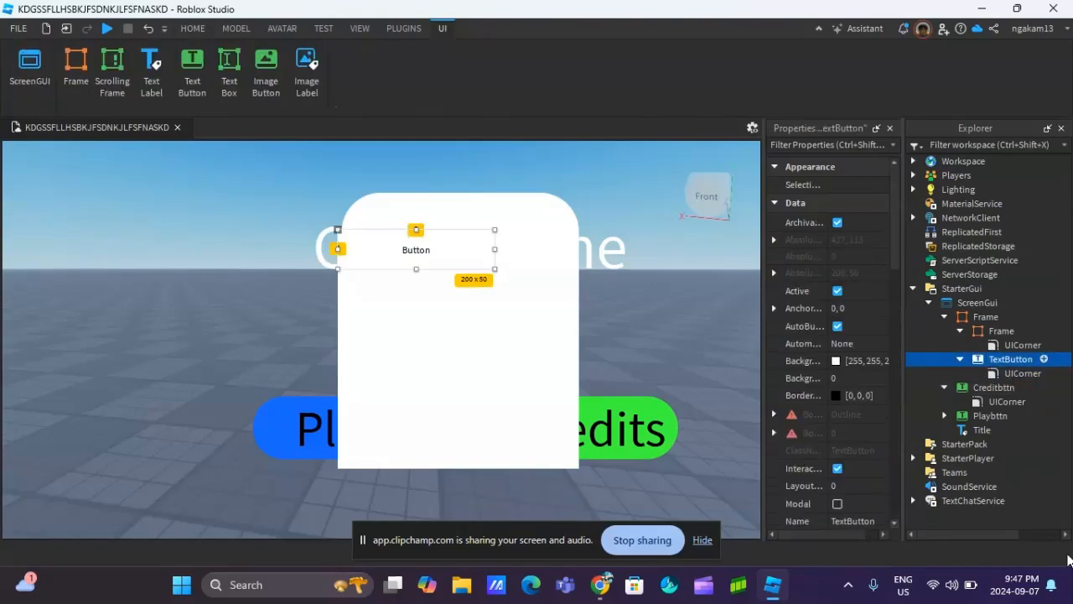
{"action": "left_click", "coordinate": [822, 144]}
{"action": "type", "text": "T"}
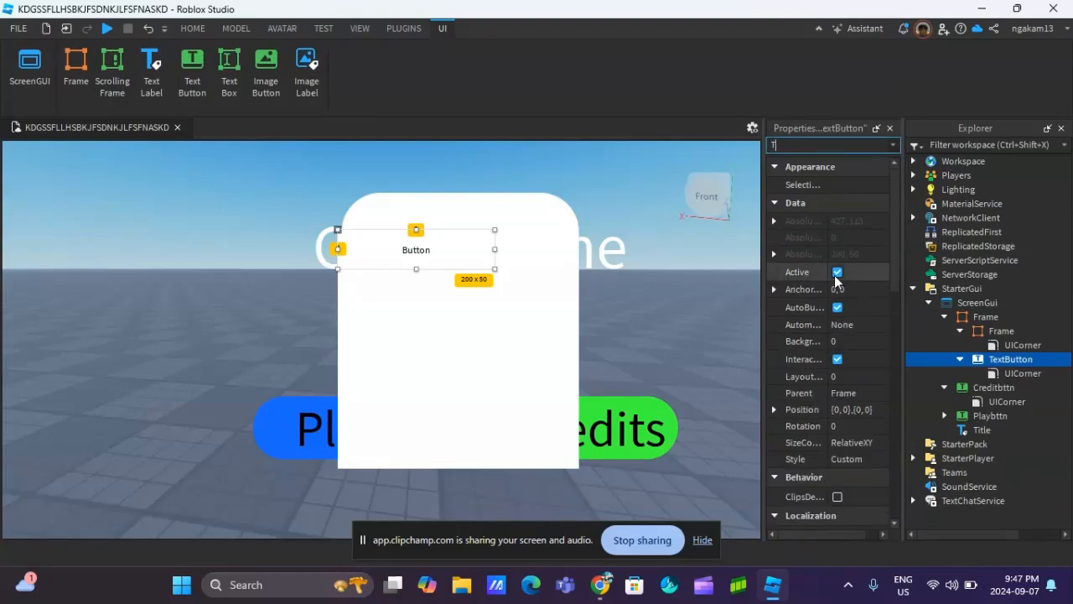
{"action": "type", "text": "e"}
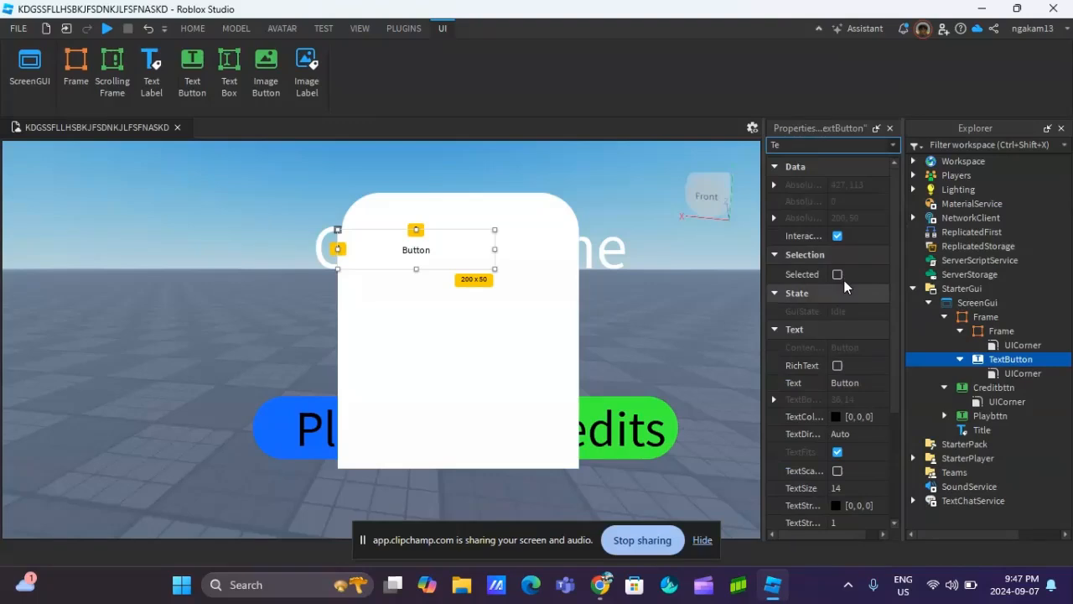
{"action": "left_click", "coordinate": [843, 383]}
{"action": "type", "text": "X"}
{"action": "key", "text": "Return"}
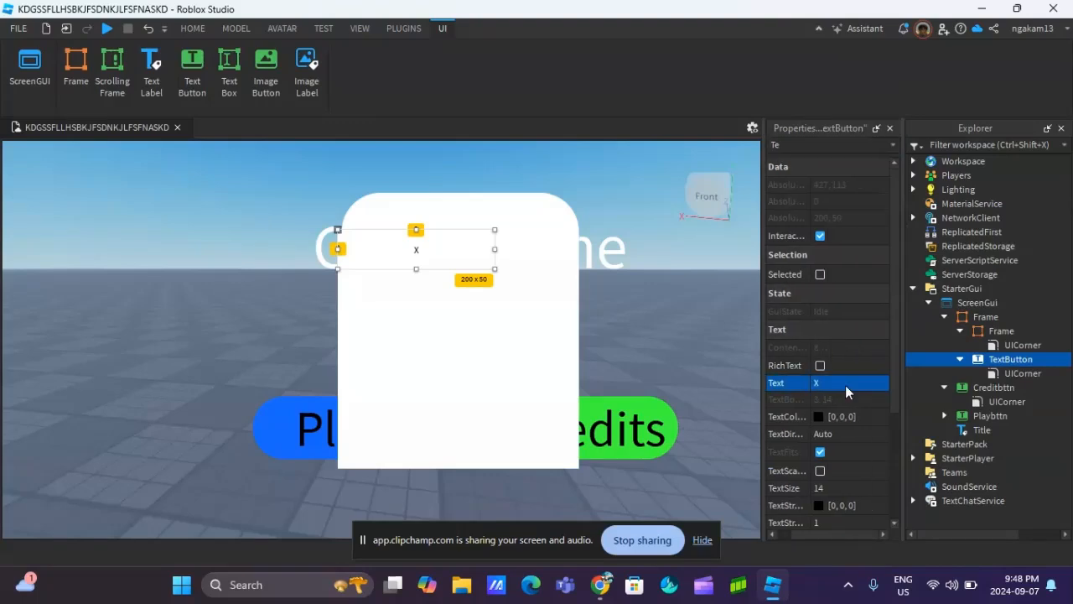
{"action": "left_click", "coordinate": [817, 418]}
{"action": "left_click", "coordinate": [730, 123]}
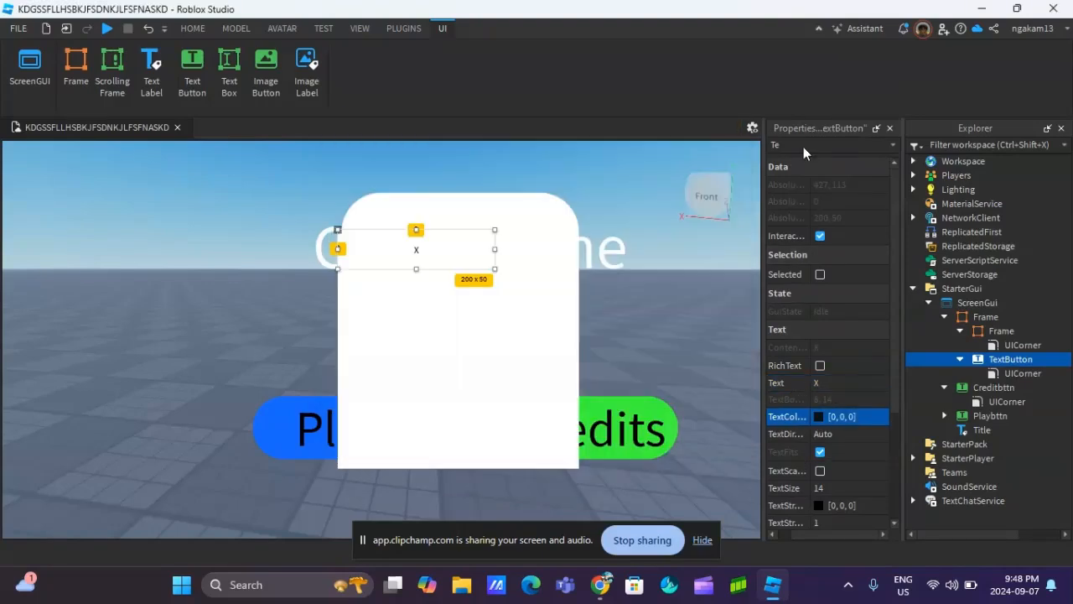
Filter the X button's properties by "Bac" and set its background colour to red (255, 0, 0).
{"action": "left_click", "coordinate": [805, 144]}
{"action": "key", "text": "BackSpace"}
{"action": "key", "text": "BackSpace"}
{"action": "type", "text": "Bac"}
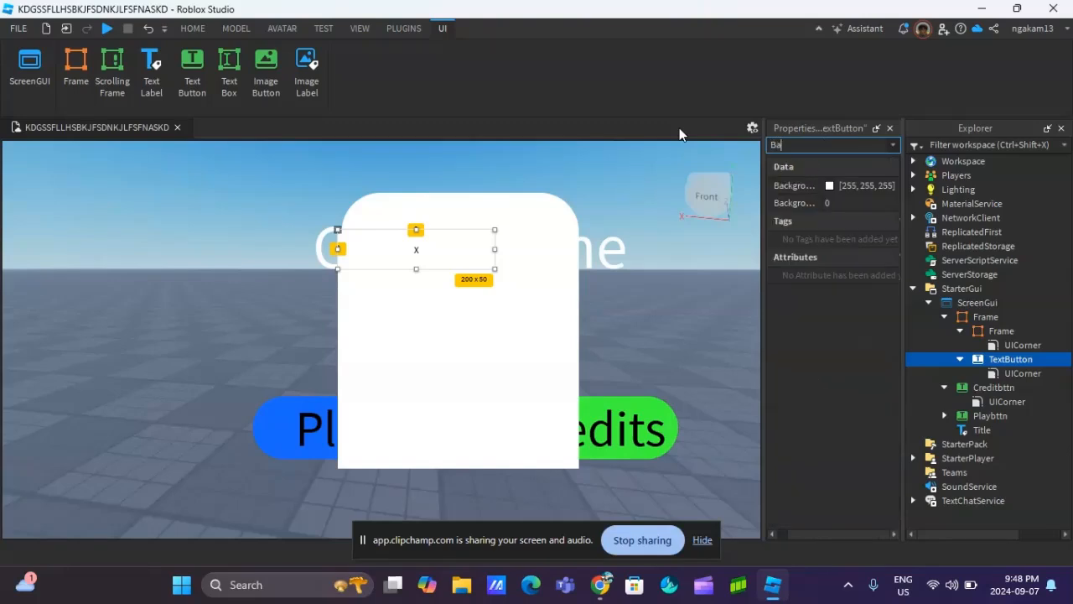
{"action": "left_click", "coordinate": [829, 186]}
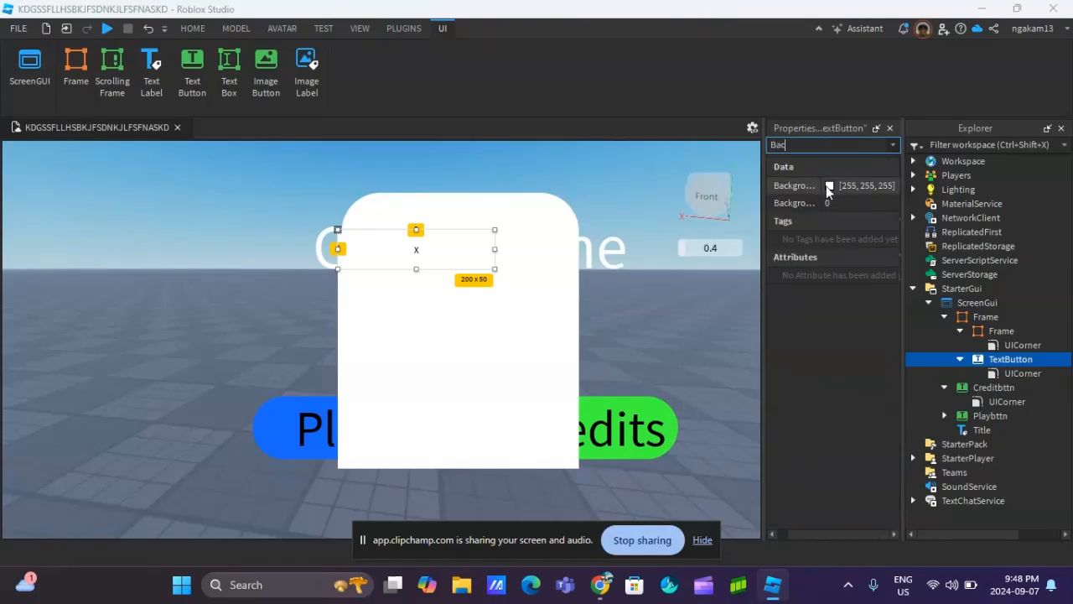
{"action": "left_click_drag", "start_coordinate": [665, 294], "coordinate": [709, 124]}
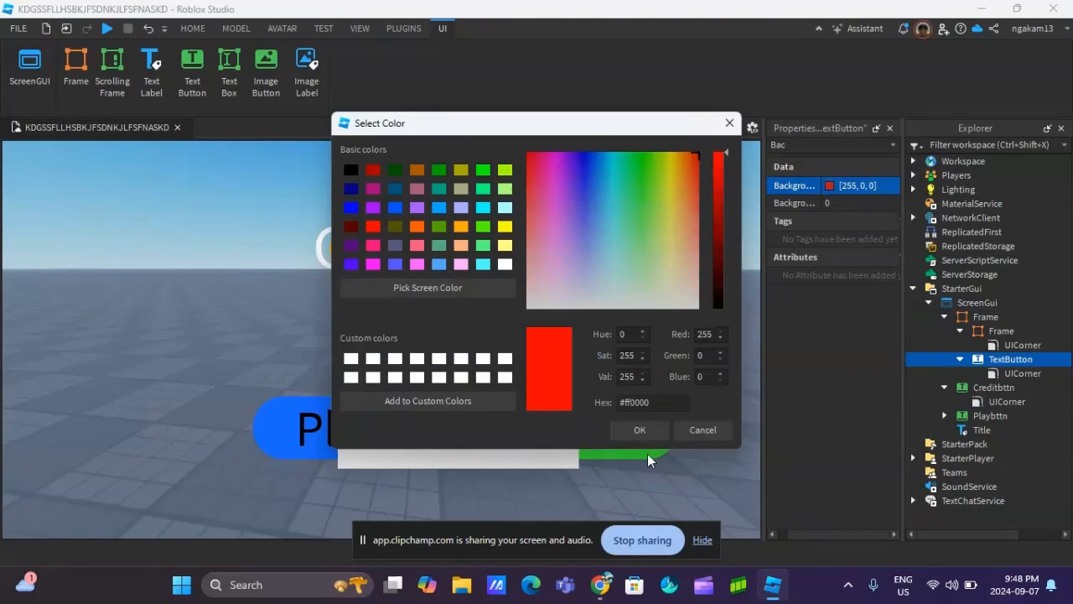
{"action": "left_click", "coordinate": [628, 424]}
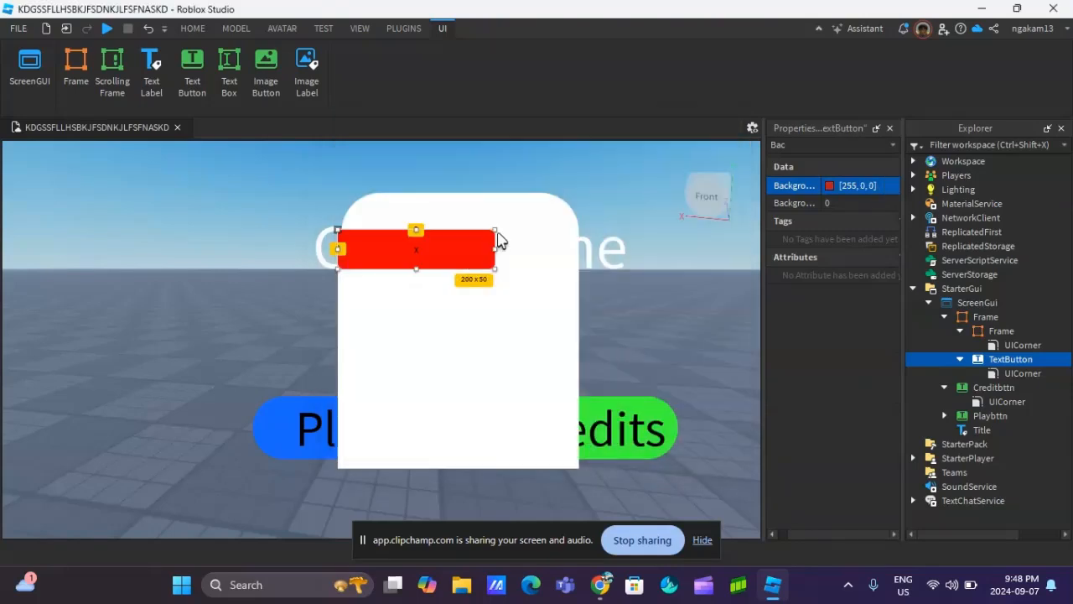
Shrink the red X button to about 52 x 50 and place it near the white panel's upper-left corner.
{"action": "left_click_drag", "start_coordinate": [495, 254], "coordinate": [410, 244]}
{"action": "left_click", "coordinate": [361, 255]}
{"action": "left_click", "coordinate": [256, 248]}
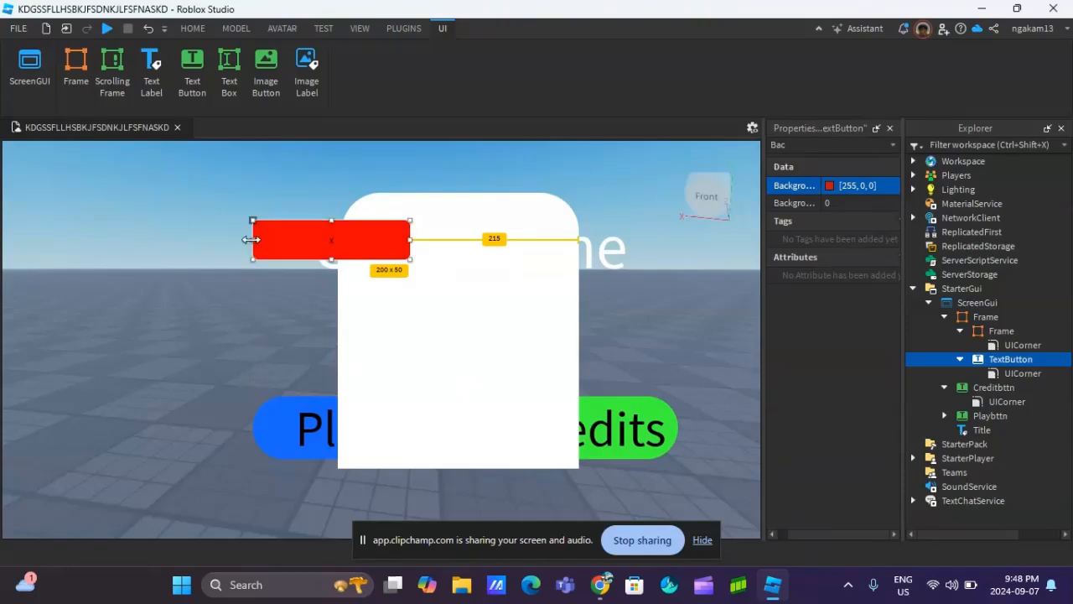
{"action": "left_click_drag", "start_coordinate": [256, 248], "coordinate": [380, 247]}
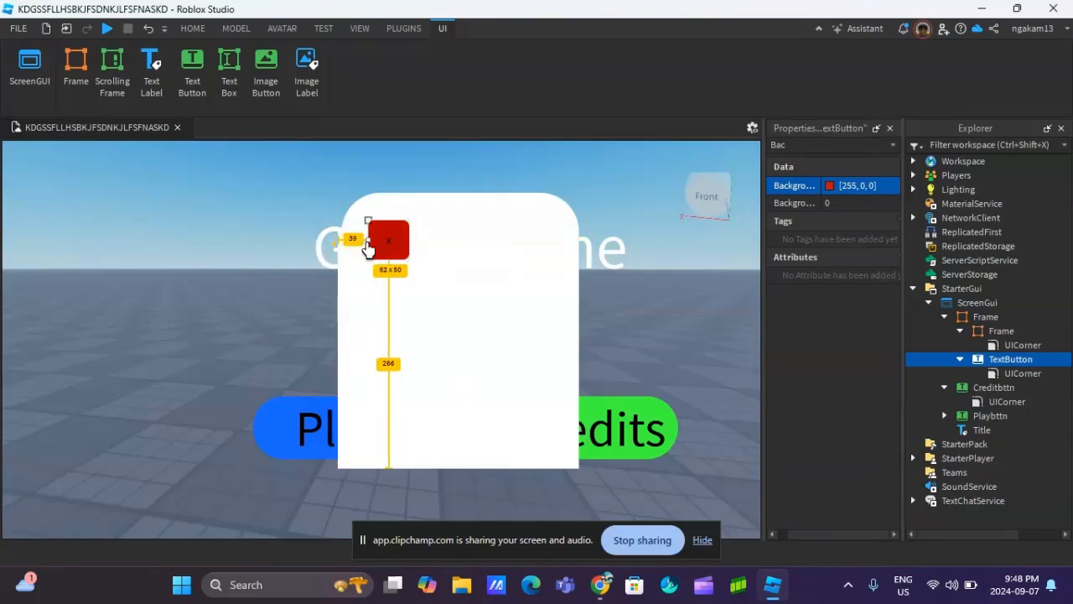
Clear the property filter and set the X button's UICorner CornerRadius to 0, 80.
{"action": "left_click", "coordinate": [1016, 374]}
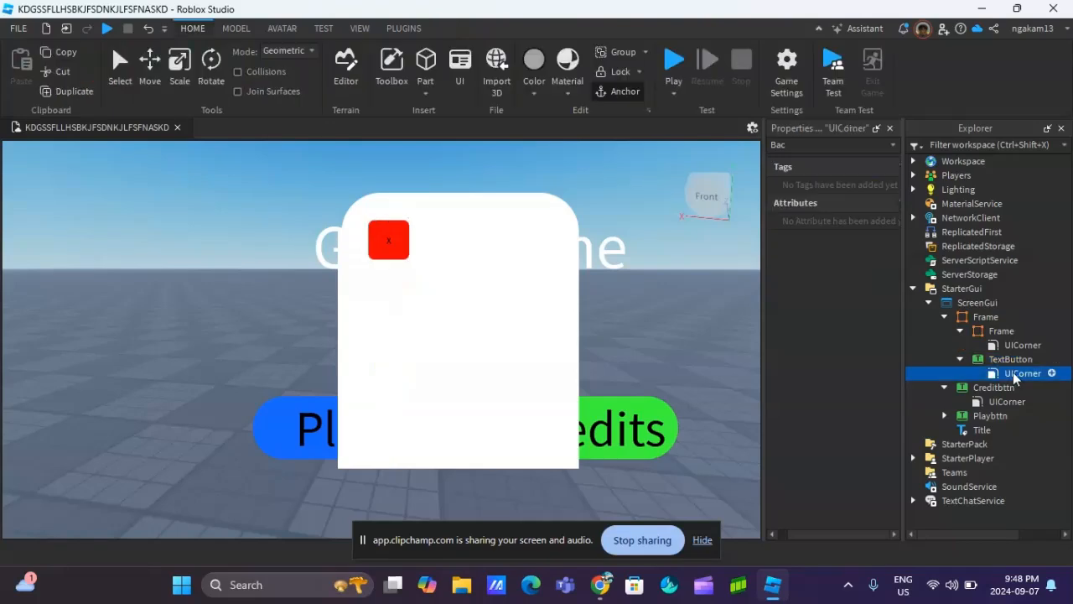
{"action": "left_click", "coordinate": [774, 145]}
{"action": "key", "text": "BackSpace"}
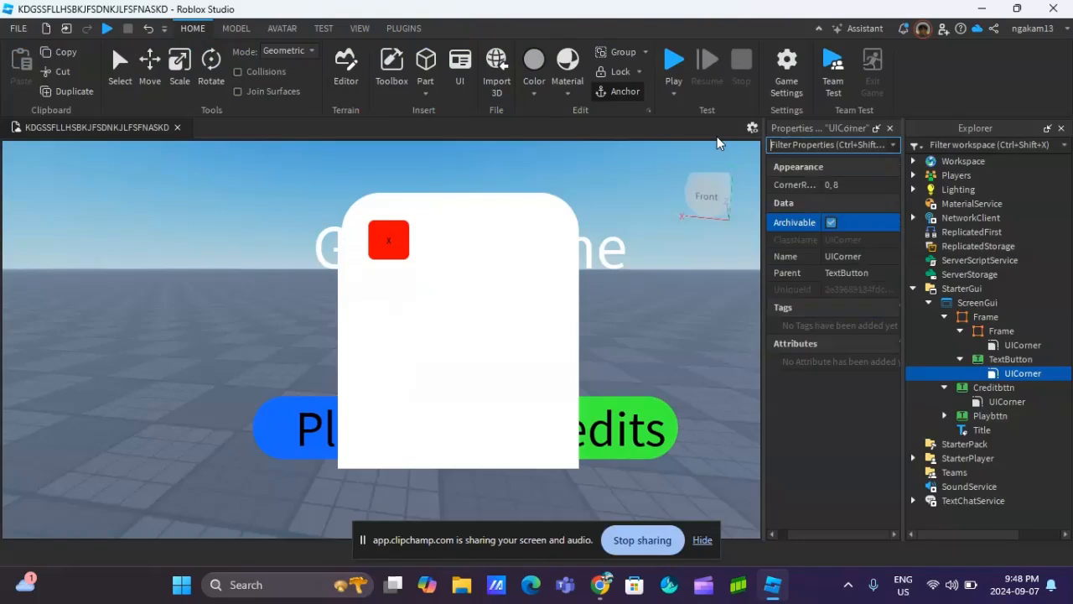
{"action": "left_click", "coordinate": [847, 188]}
{"action": "type", "text": "0"}
{"action": "key", "text": "Return"}
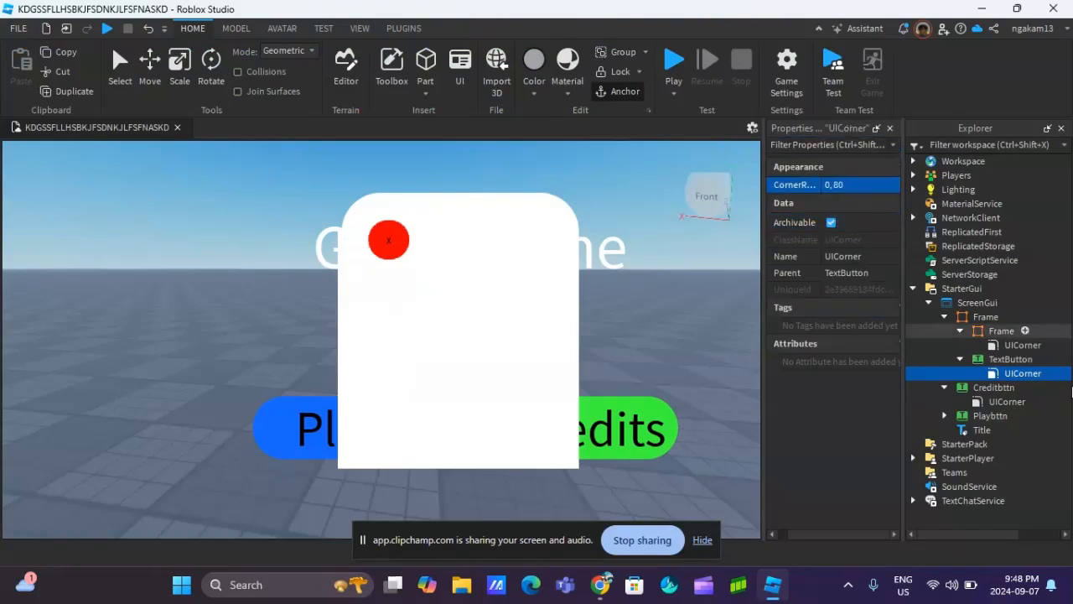
Enable RichText and TextScaled for the X button and move it onto the white panel's upper-right corner.
{"action": "left_click", "coordinate": [988, 362]}
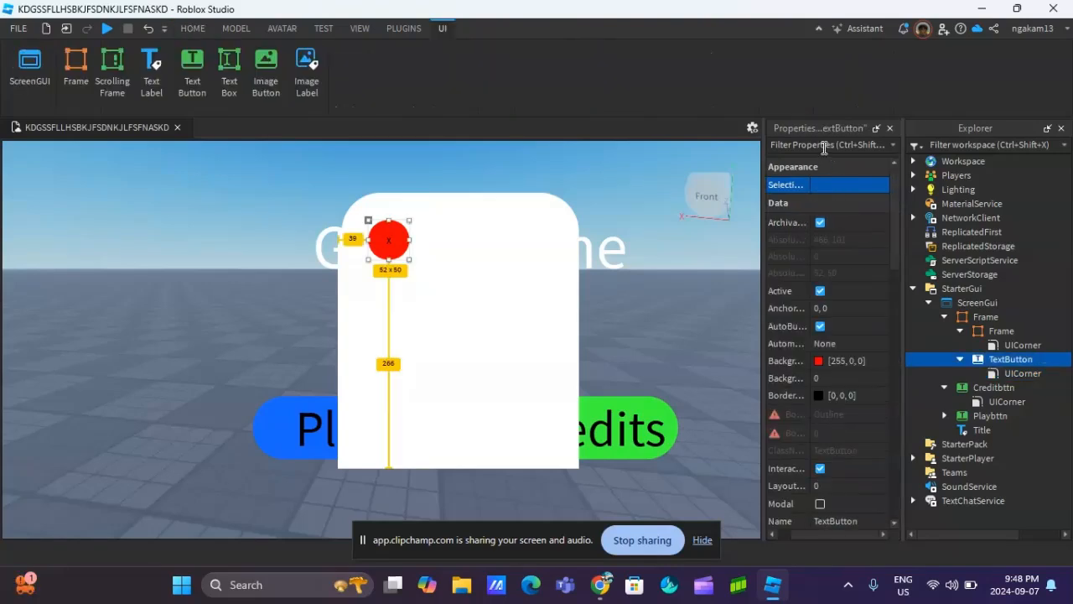
{"action": "left_click", "coordinate": [822, 147]}
{"action": "type", "text": "t"}
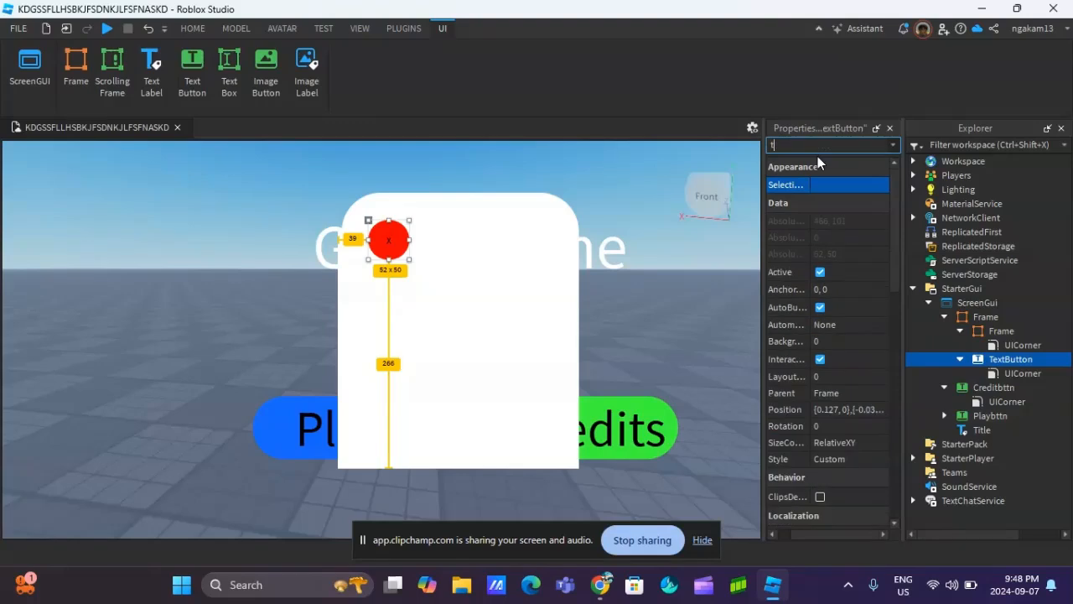
{"action": "type", "text": "Ex"}
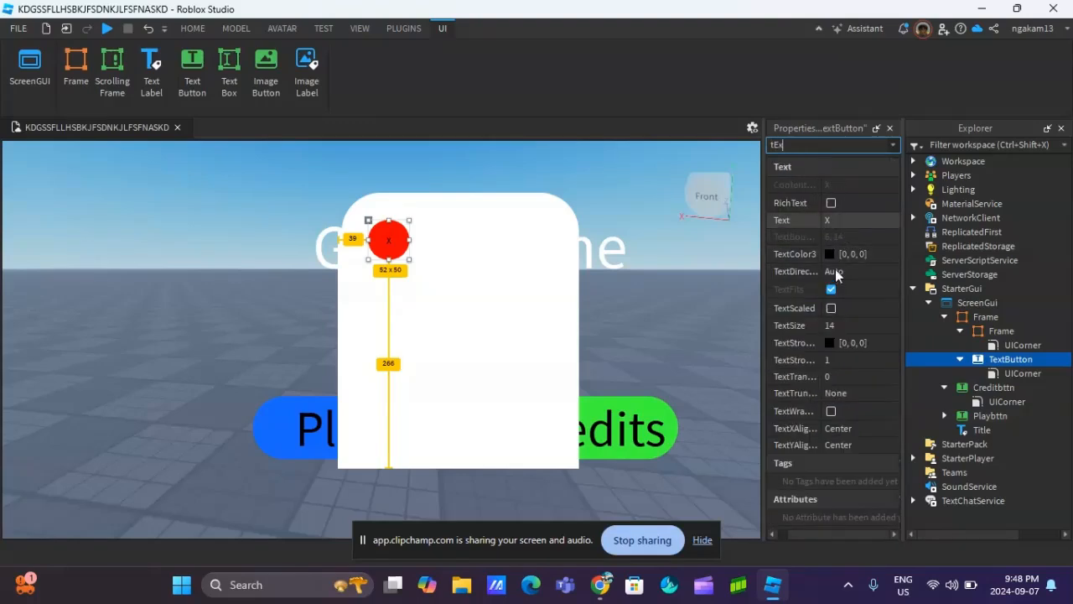
{"action": "left_click", "coordinate": [830, 204]}
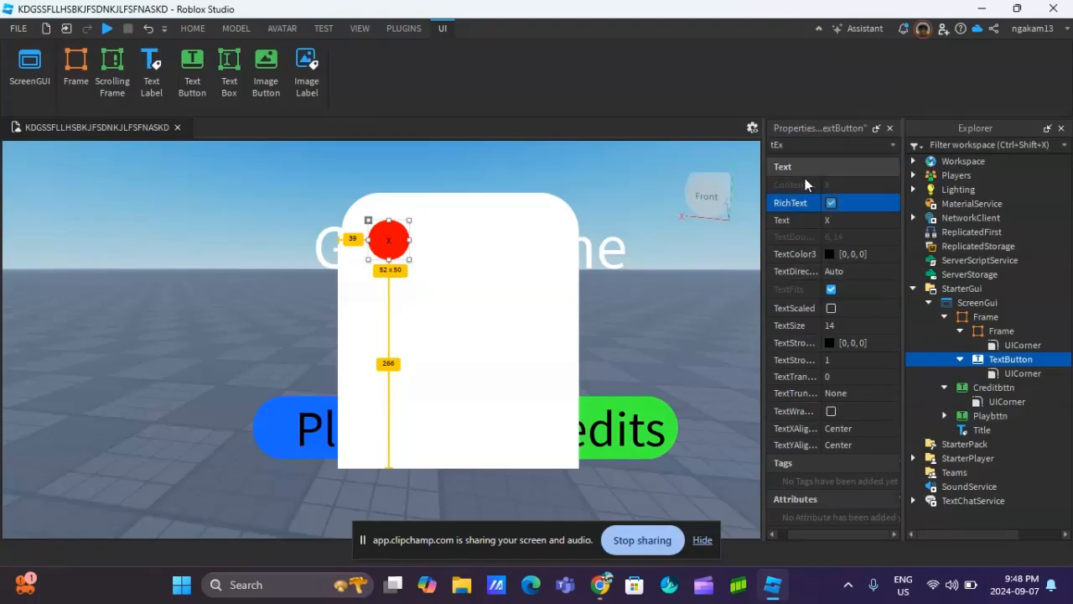
{"action": "left_click", "coordinate": [831, 307]}
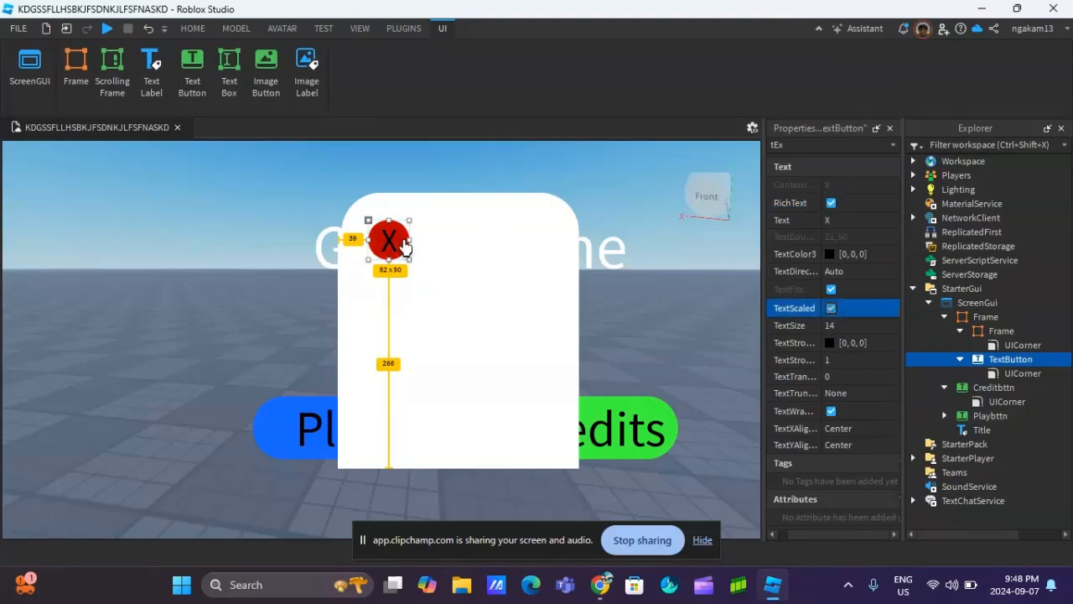
{"action": "left_click_drag", "start_coordinate": [391, 248], "coordinate": [565, 206]}
{"action": "left_click", "coordinate": [737, 383]}
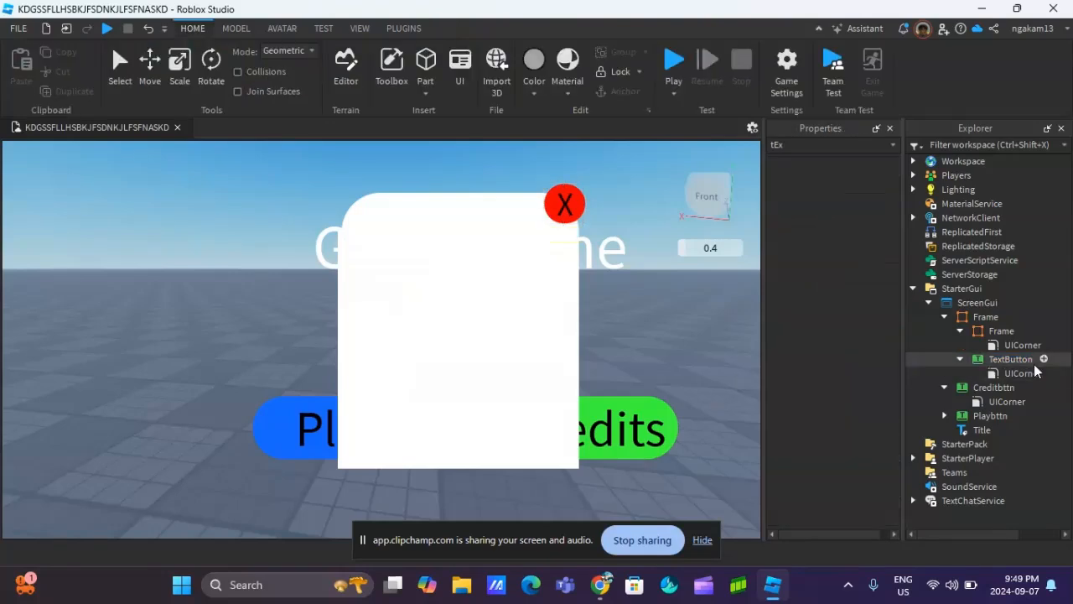
Insert a TextLabel inside the large frame and set its Text to CREDITS.
{"action": "left_click", "coordinate": [1010, 317]}
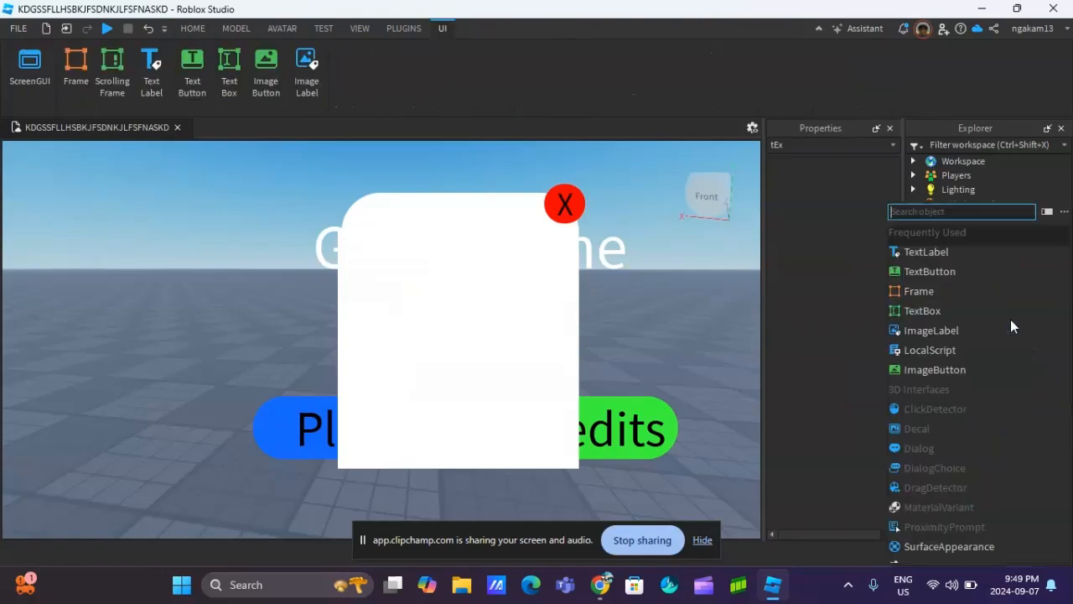
{"action": "left_click", "coordinate": [925, 251]}
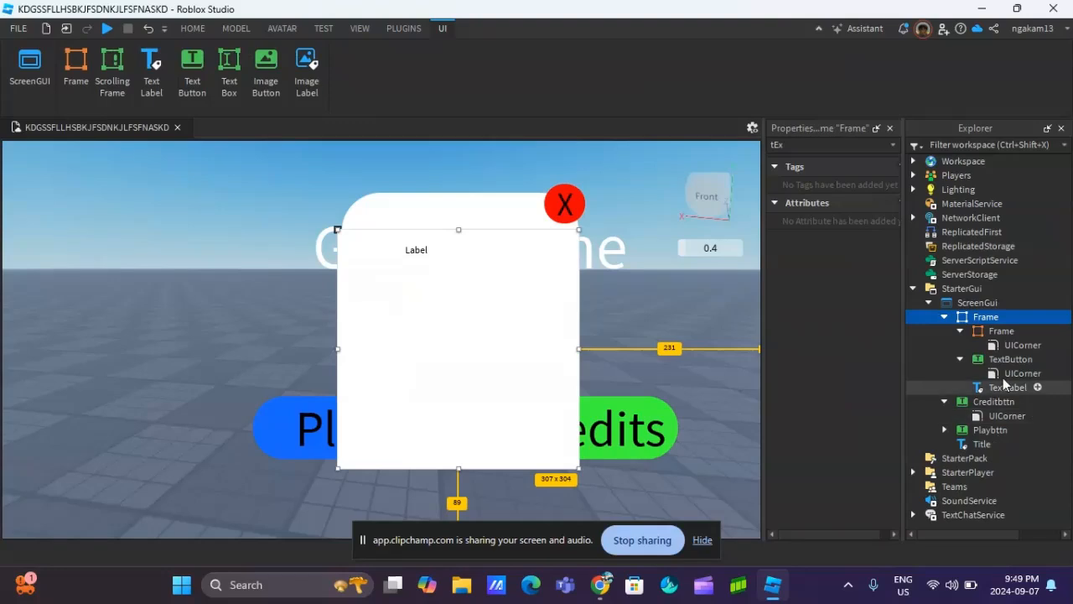
{"action": "left_click", "coordinate": [1007, 387]}
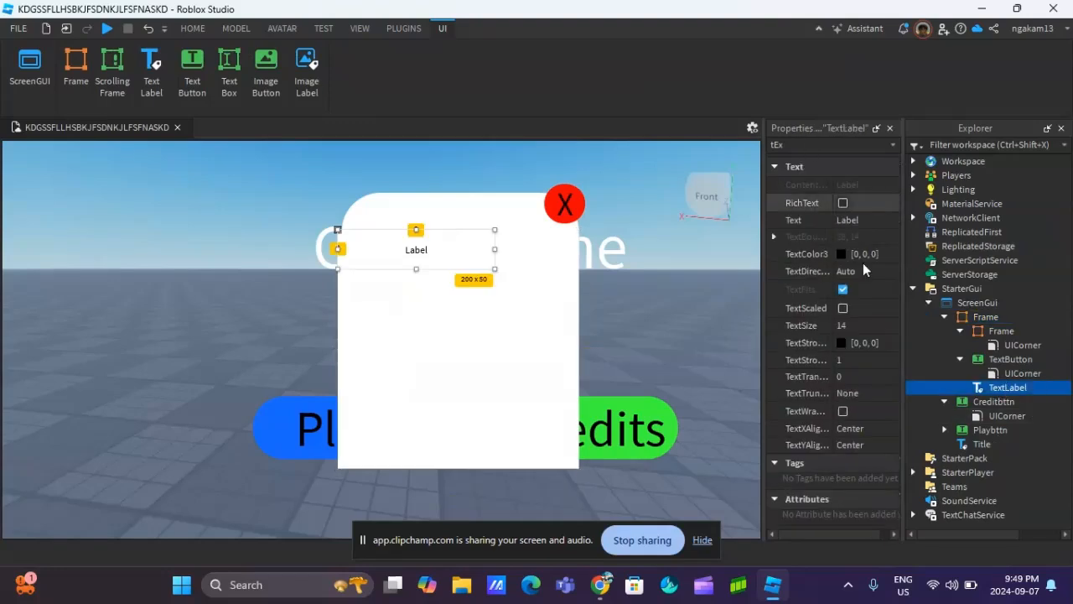
{"action": "left_click", "coordinate": [856, 220]}
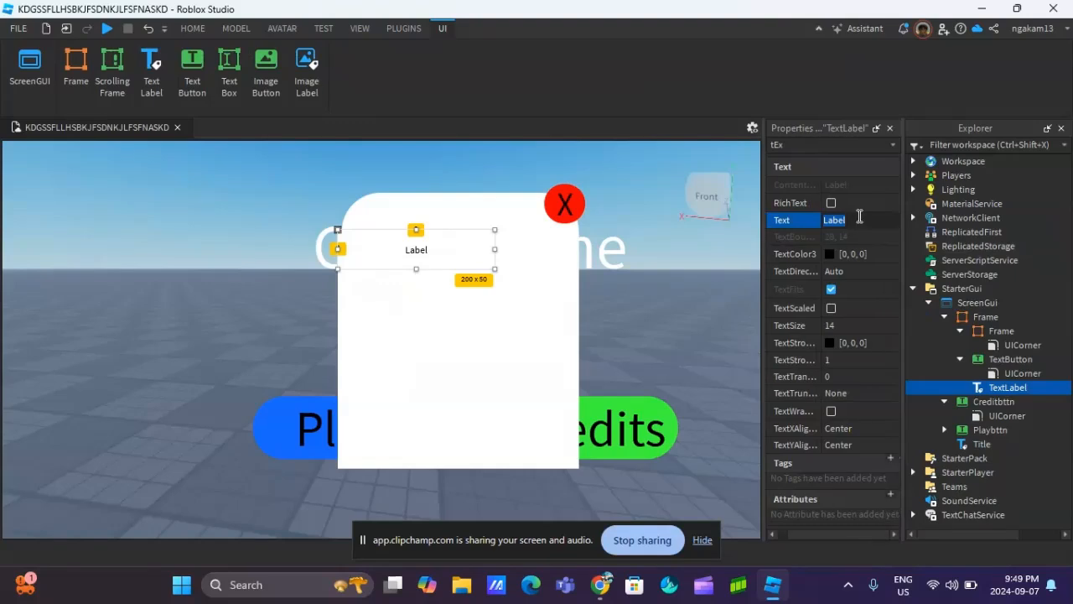
{"action": "type", "text": "D"}
{"action": "key", "text": "BackSpace"}
{"action": "type", "text": "CREDITS"}
{"action": "key", "text": "Return"}
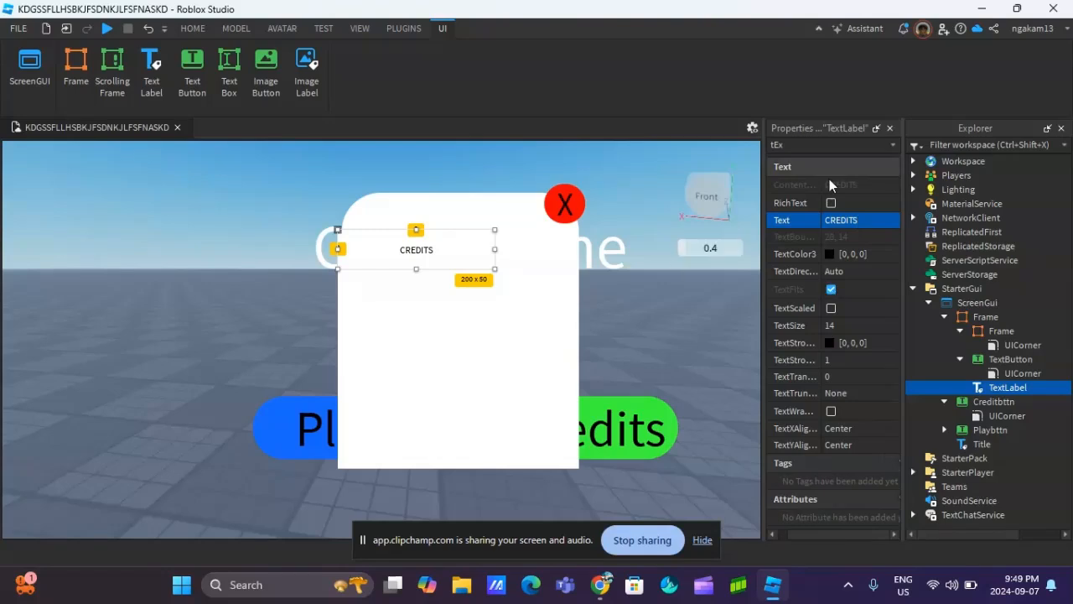
Enable TextScaled and RichText for the CREDITS label, then enlarge it and place it near the white panel's upper edge.
{"action": "left_click", "coordinate": [831, 308]}
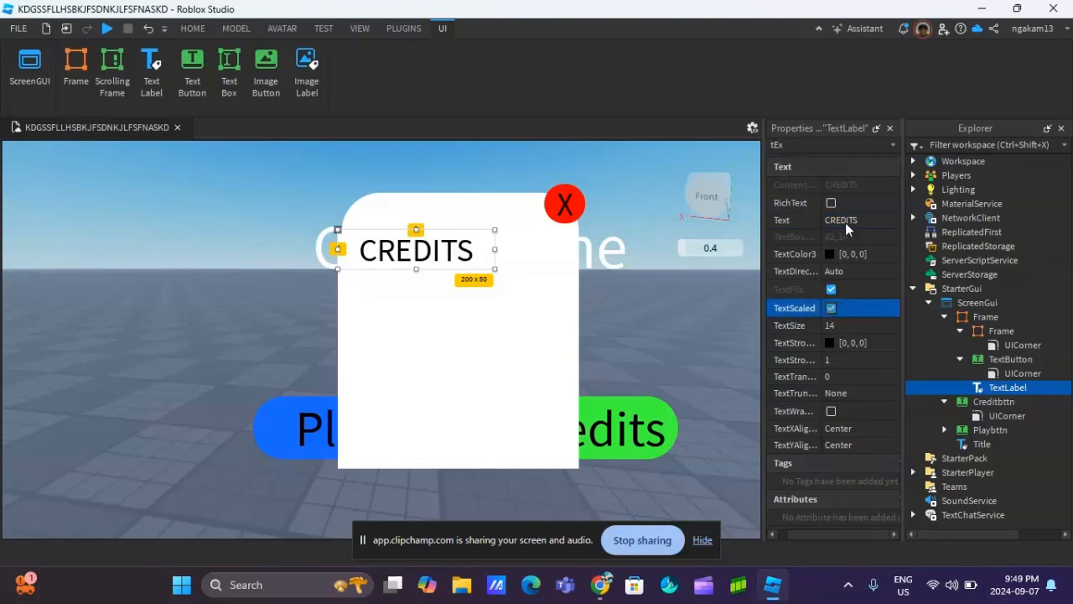
{"action": "left_click", "coordinate": [831, 202]}
{"action": "left_click_drag", "start_coordinate": [494, 268], "coordinate": [513, 244]}
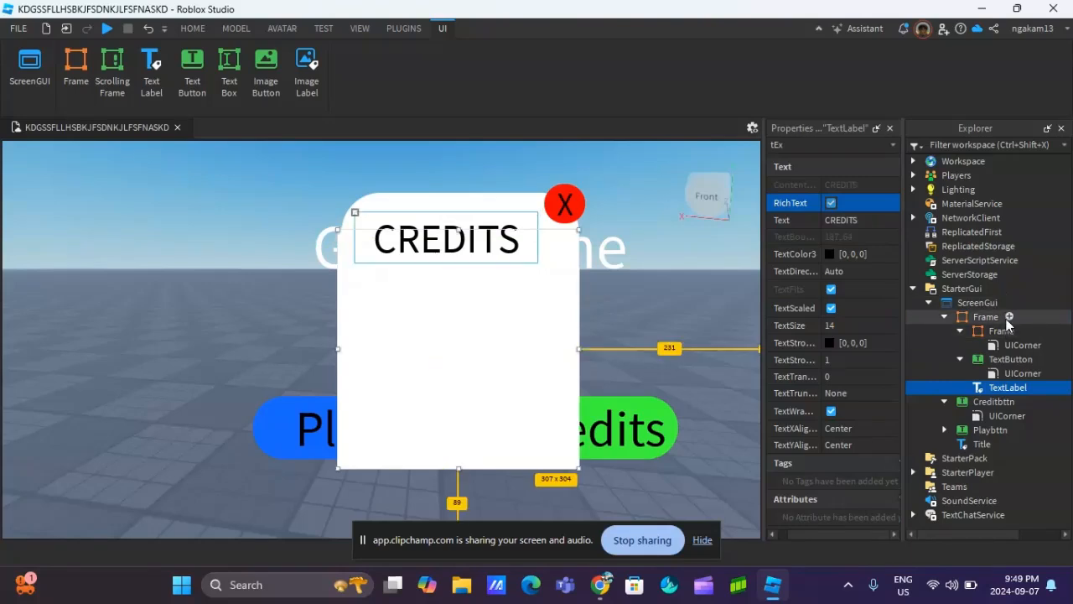
Add a TextLabel reading DEVLOPER: YOUR NAME inside the large frame and place it below the CREDITS heading.
{"action": "left_click", "coordinate": [1010, 316]}
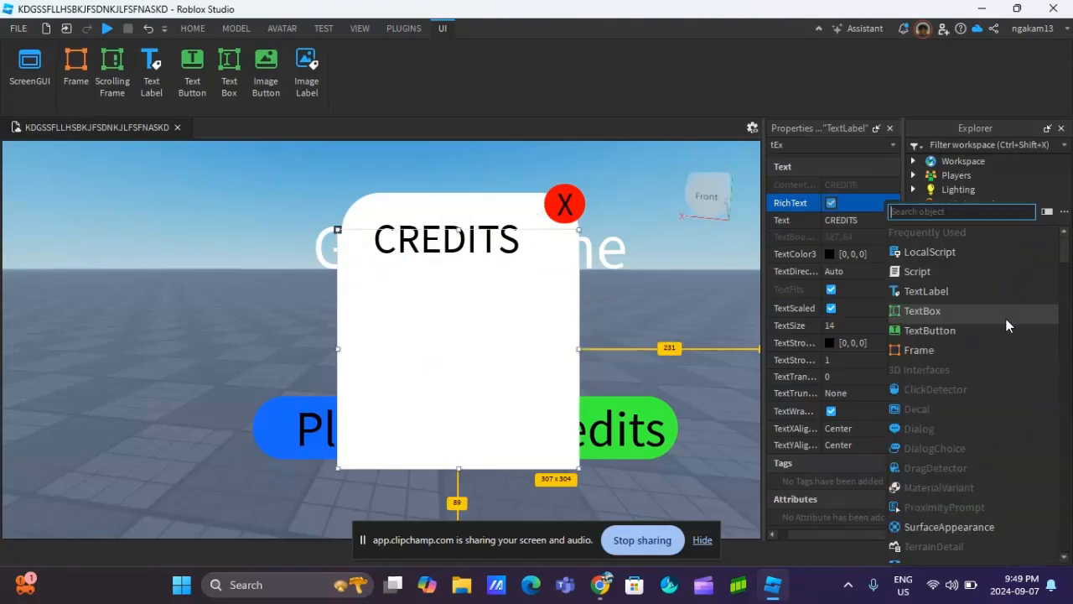
{"action": "left_click", "coordinate": [923, 295]}
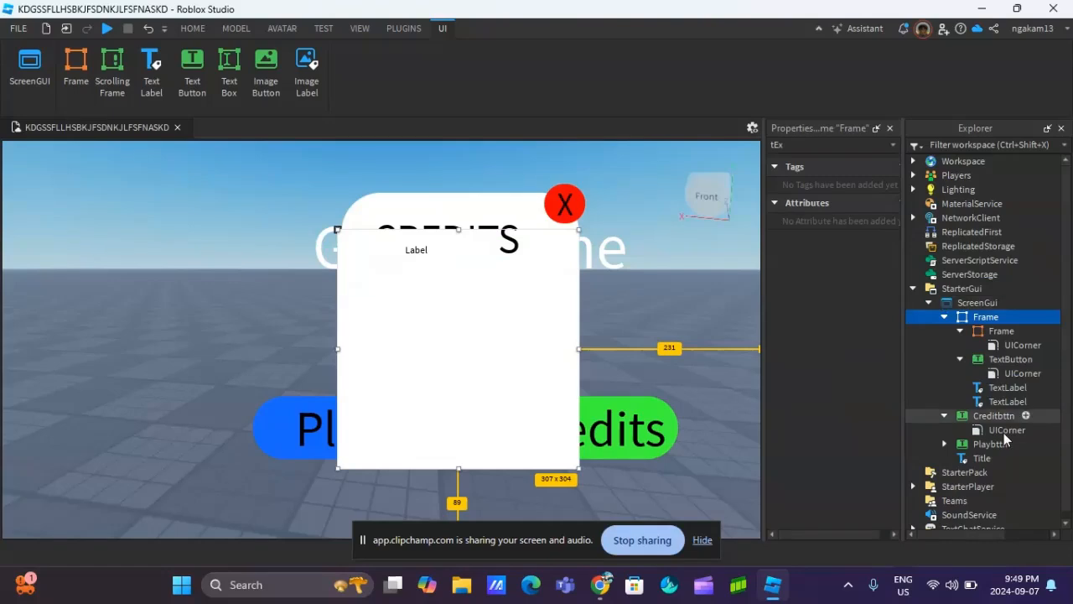
{"action": "left_click", "coordinate": [1009, 397]}
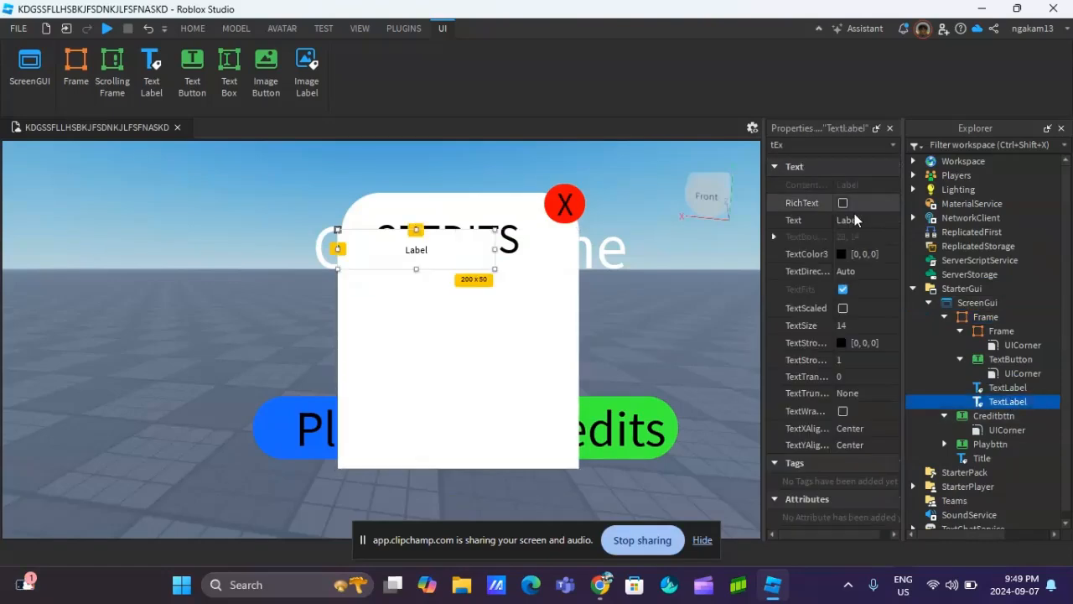
{"action": "left_click", "coordinate": [858, 222]}
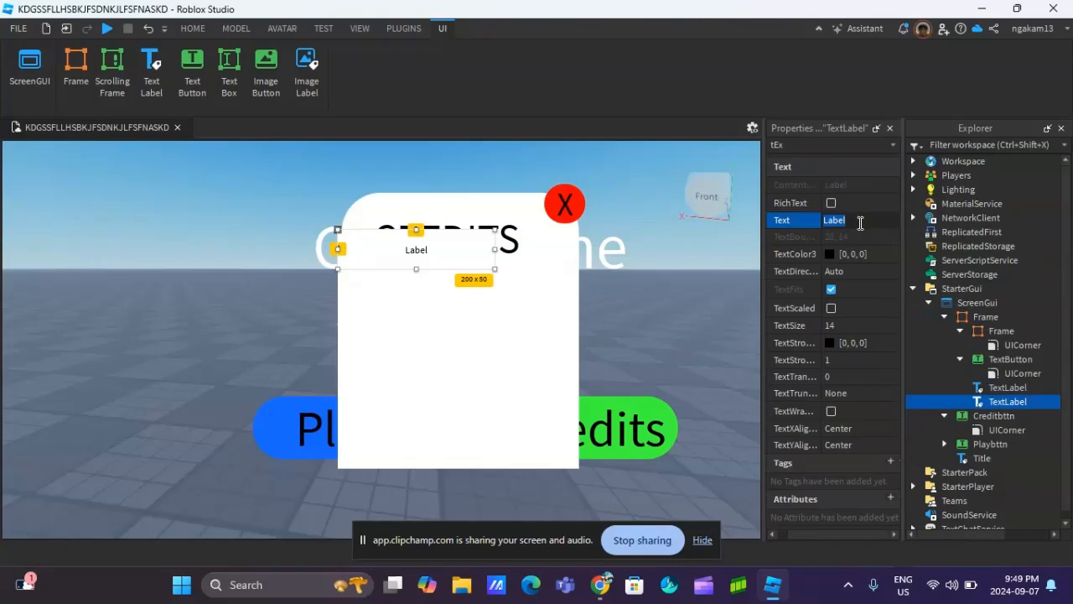
{"action": "type", "text": "DEV"}
{"action": "type", "text": "LOPER"}
{"action": "type", "text": ": YOUR NAME"}
{"action": "key", "text": "Return"}
{"action": "left_click_drag", "start_coordinate": [419, 253], "coordinate": [427, 322]}
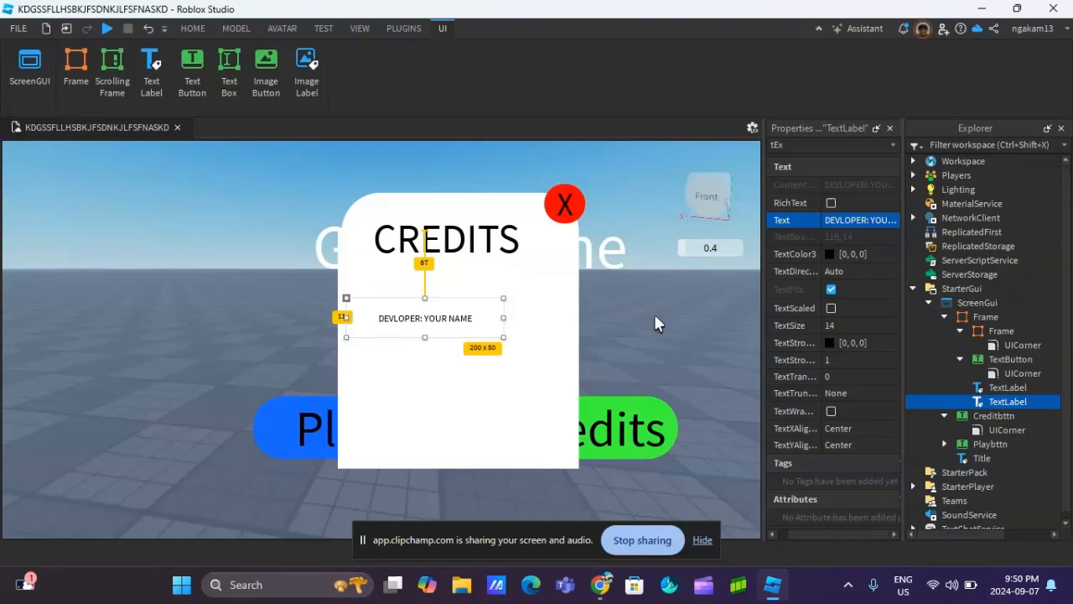
Filter the outer frame's properties by Name and rename the frame CreditFrame.
{"action": "left_click", "coordinate": [943, 317]}
{"action": "double_click", "coordinate": [982, 318]}
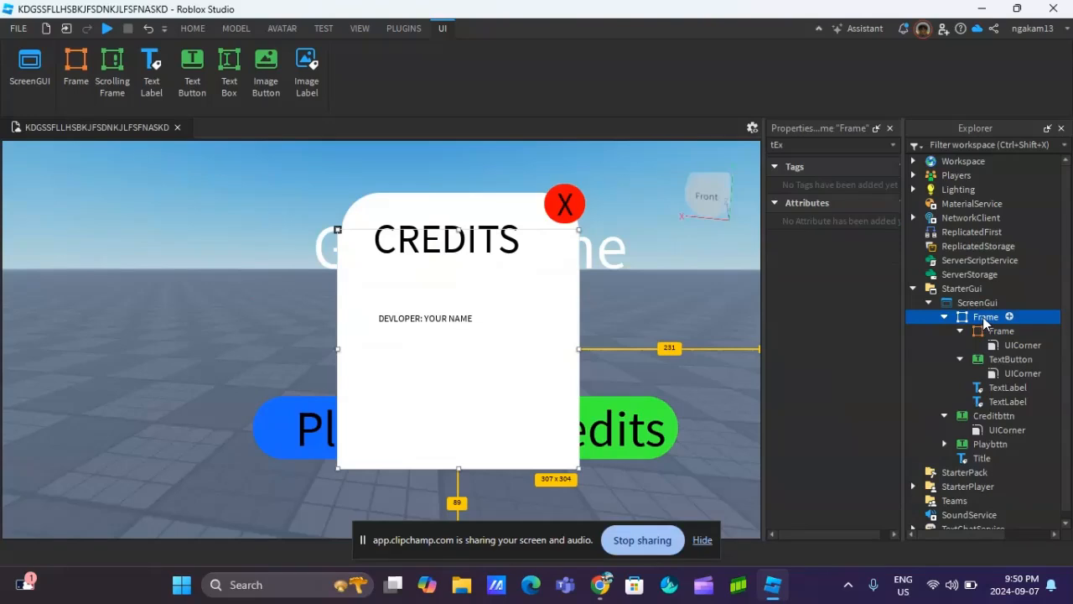
{"action": "double_click", "coordinate": [985, 318]}
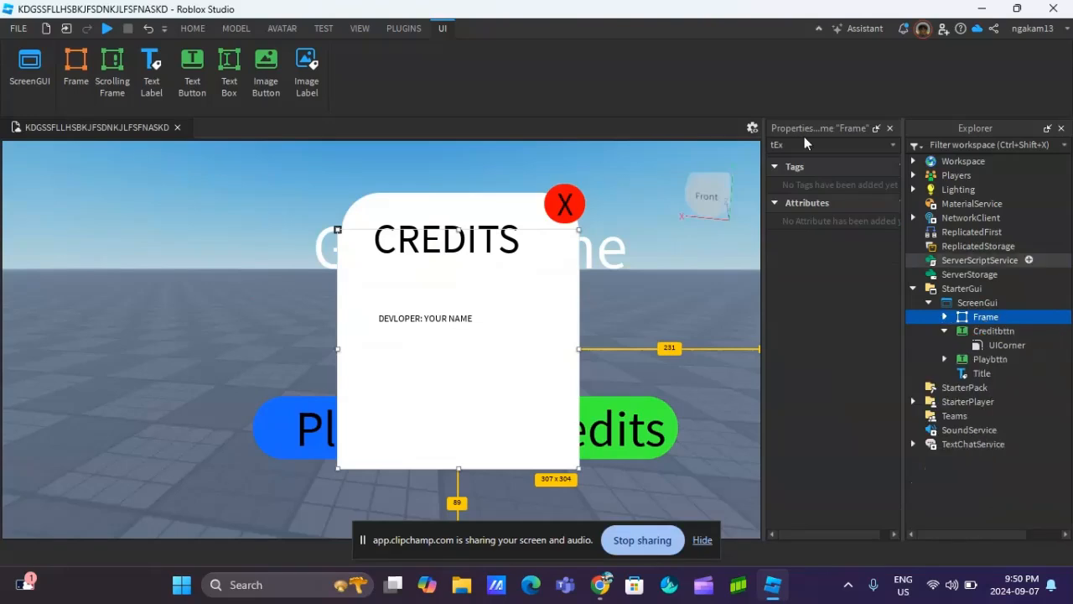
{"action": "left_click", "coordinate": [771, 143]}
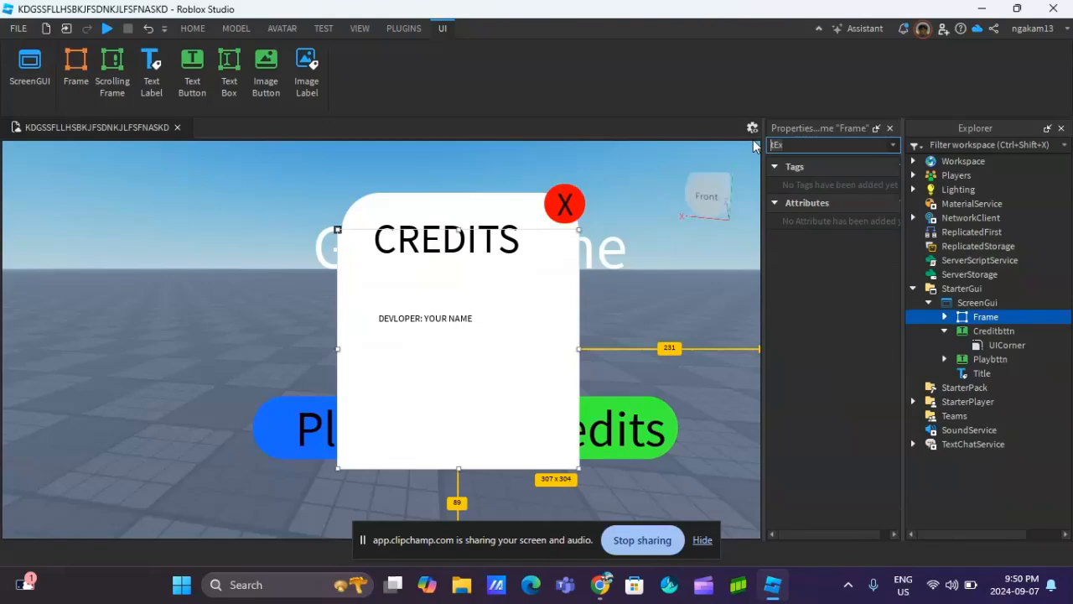
{"action": "key", "text": "BackSpace"}
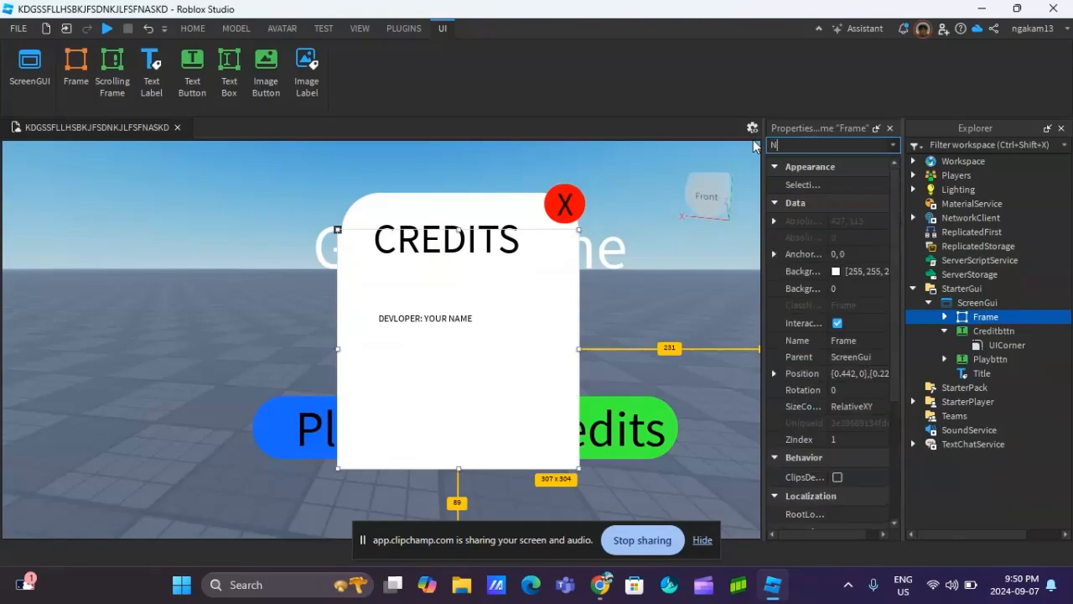
{"action": "type", "text": "Name"}
{"action": "left_click", "coordinate": [872, 204]}
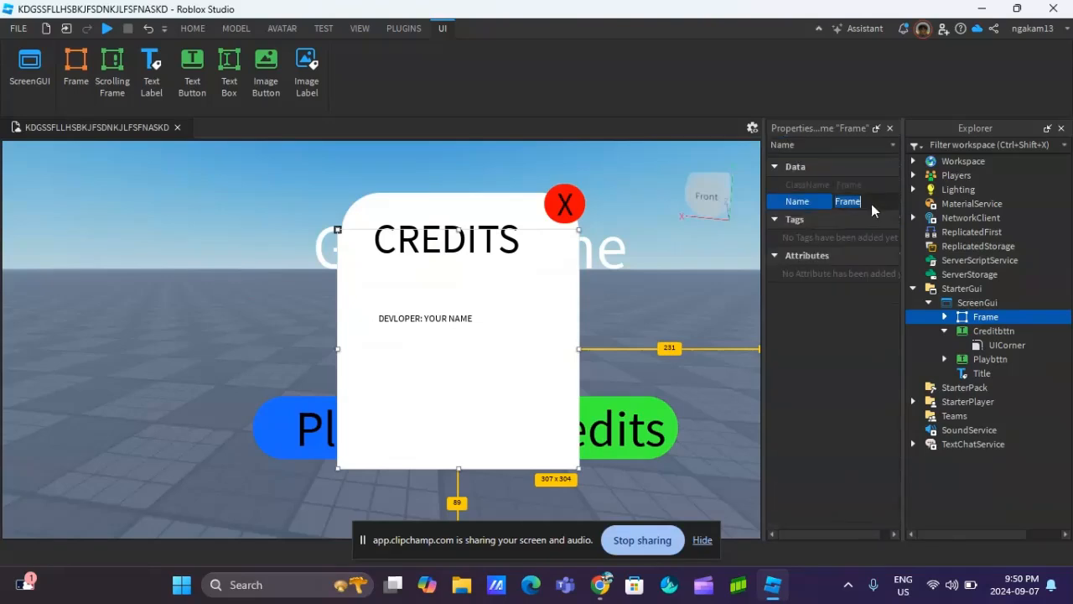
{"action": "type", "text": "CreditF"}
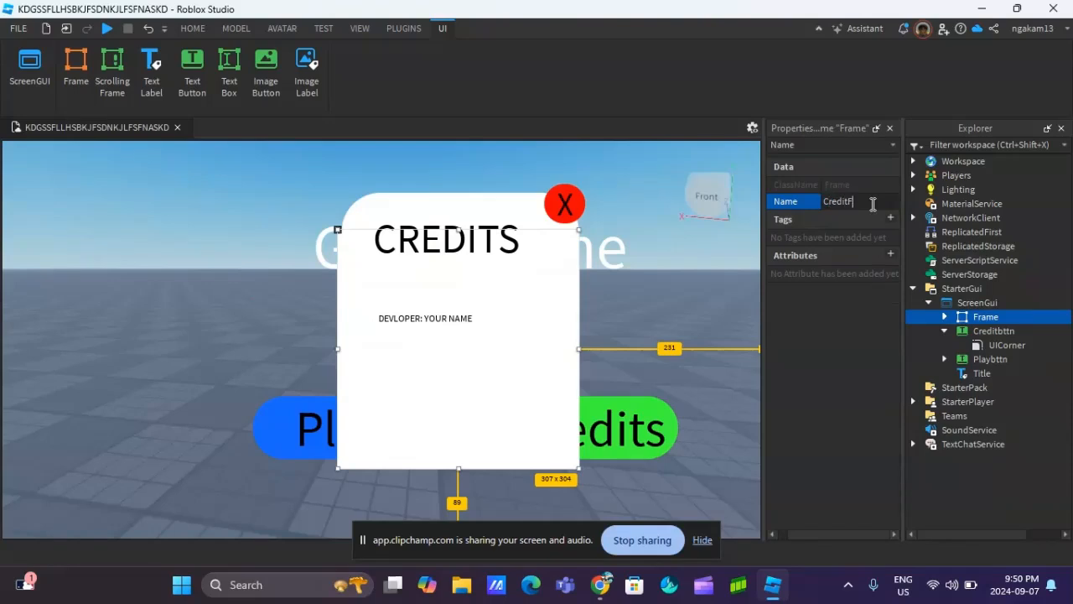
{"action": "type", "text": "rame"}
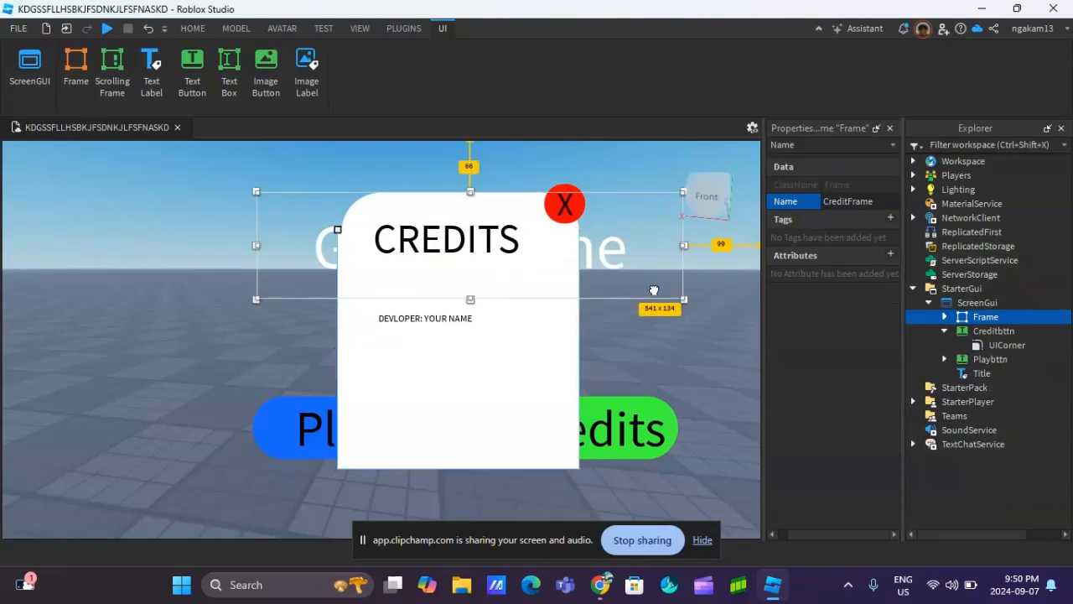
{"action": "key", "text": "Return"}
Insert a Script directly under ScreenGui and remove its default print line.
{"action": "left_click", "coordinate": [983, 374]}
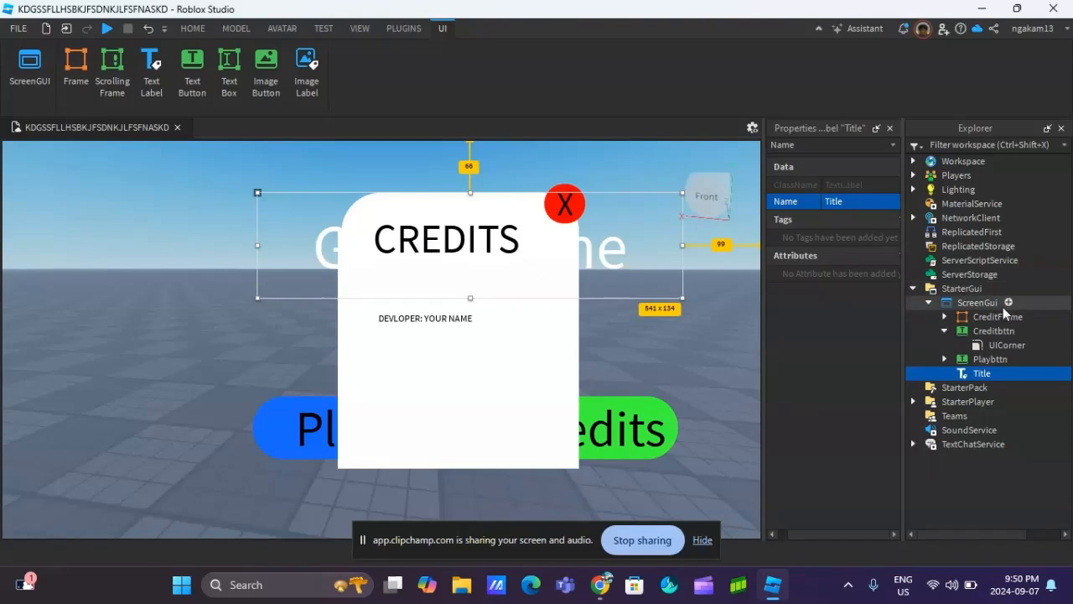
{"action": "left_click", "coordinate": [945, 330]}
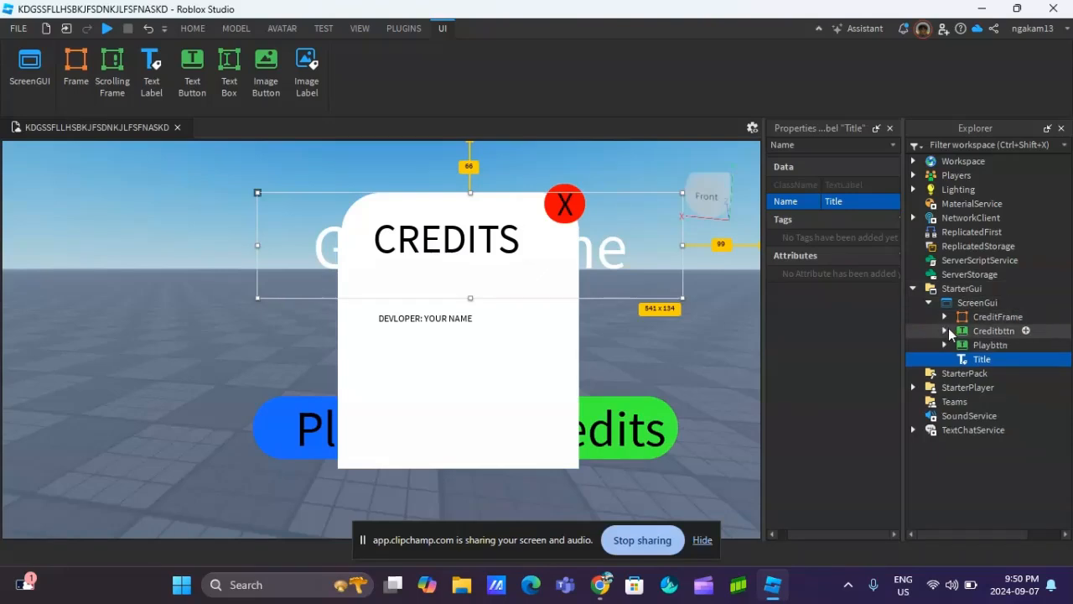
{"action": "left_click", "coordinate": [1009, 303]}
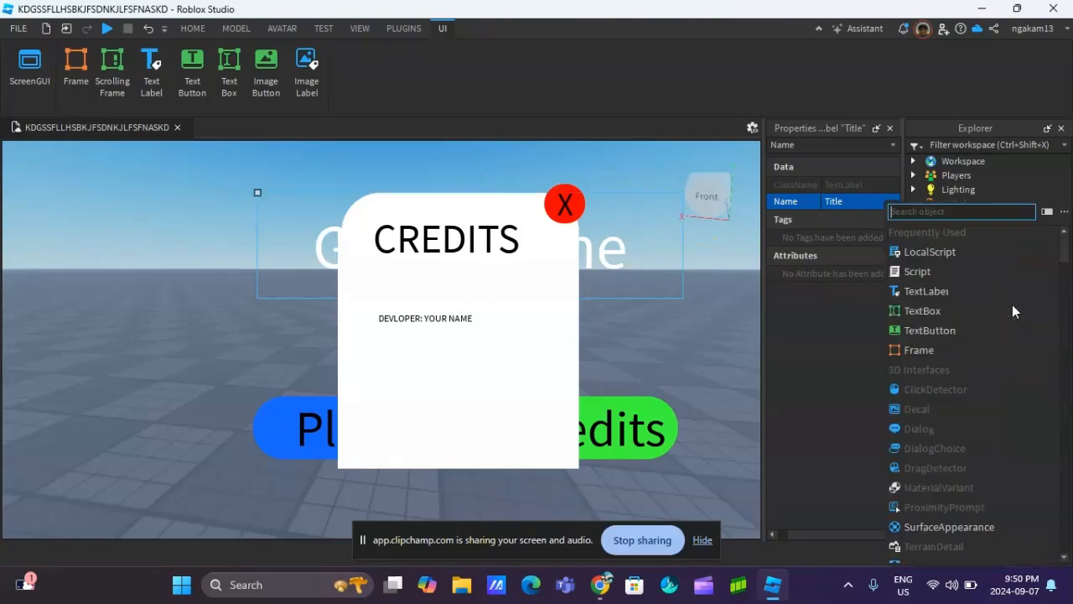
{"action": "left_click", "coordinate": [924, 269]}
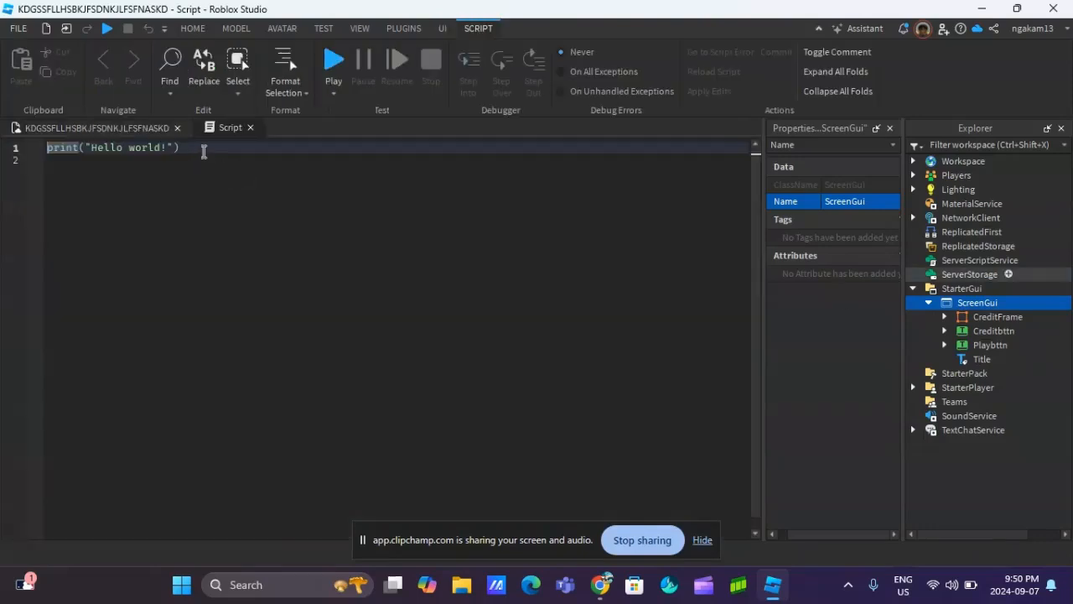
{"action": "left_click_drag", "start_coordinate": [182, 148], "coordinate": [38, 122]}
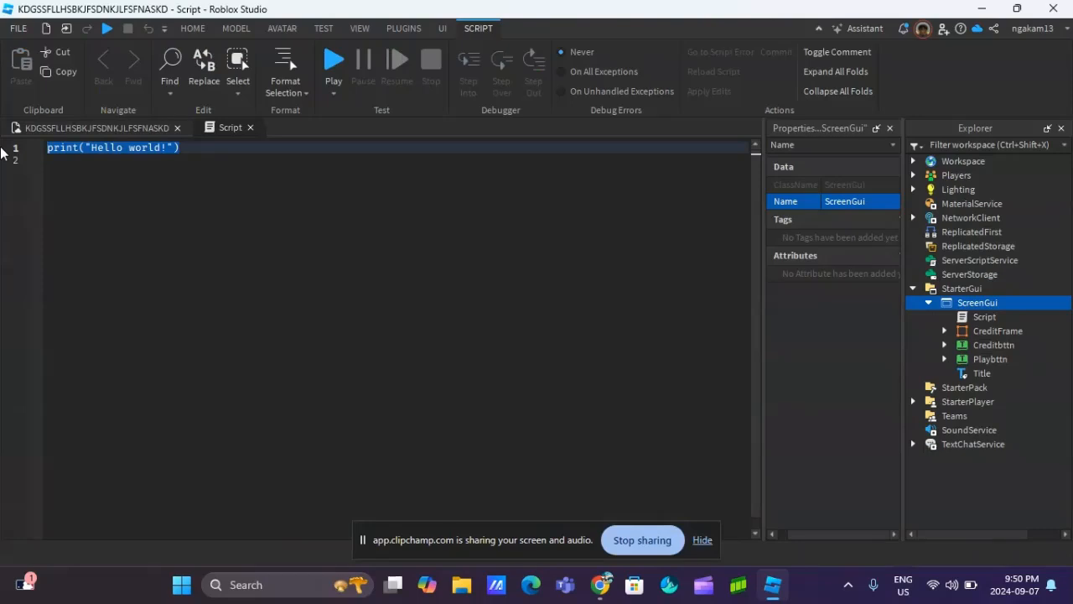
{"action": "type", "text": "S"}
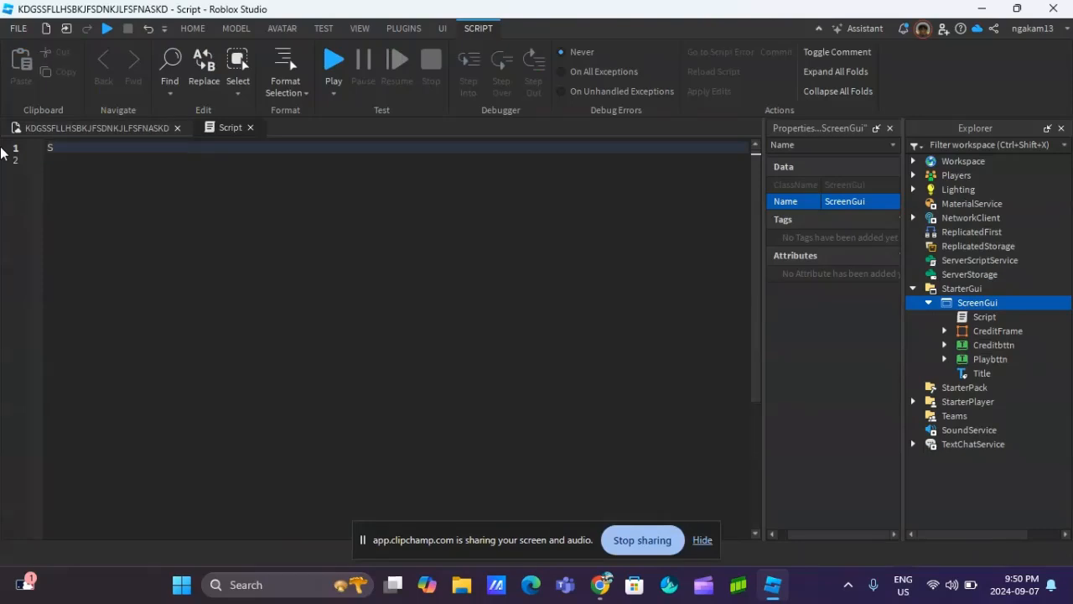
{"action": "key", "text": "BackSpace"}
Write CreditFrame = script.Parent as the first line of the script.
{"action": "type", "text": "CreditFrame = script."}
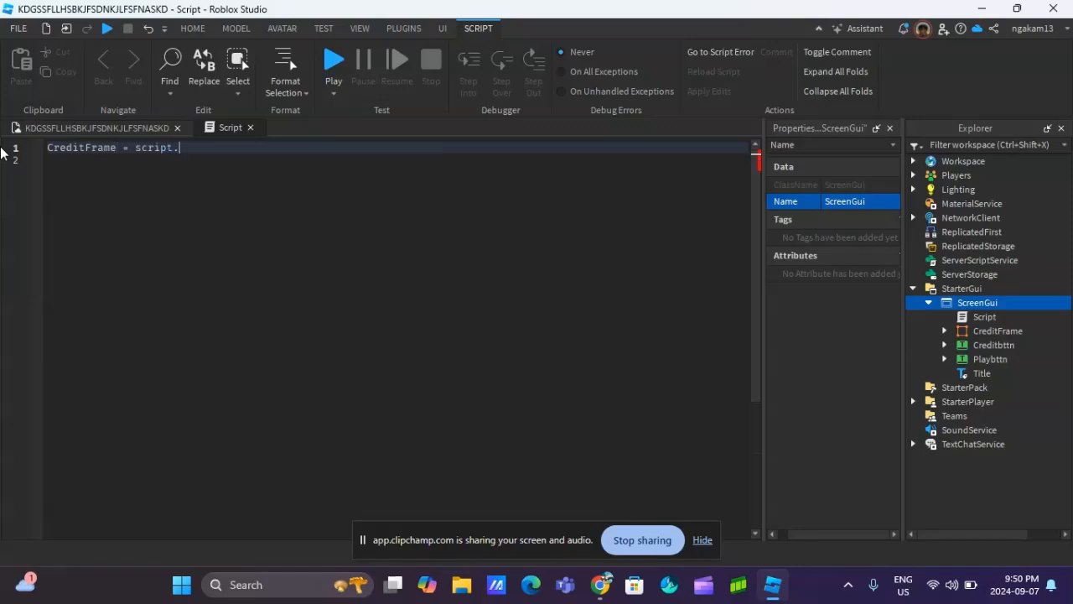
{"action": "type", "text": "Parent"}
{"action": "key", "text": "Return"}
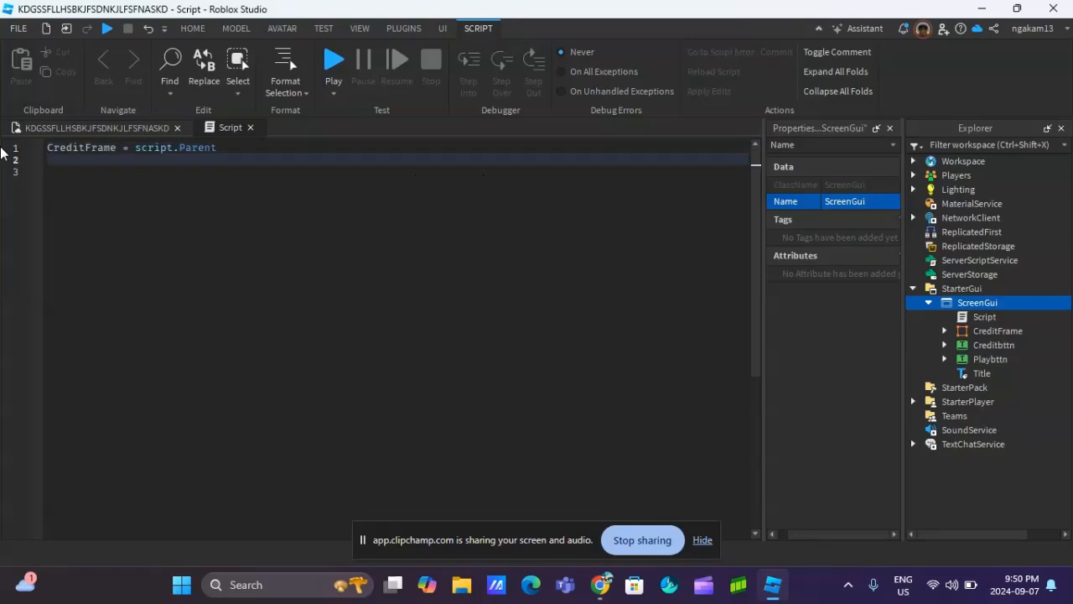
Add CreditBttn = script.Parent as the script's second line.
{"action": "type", "text": "Credit"}
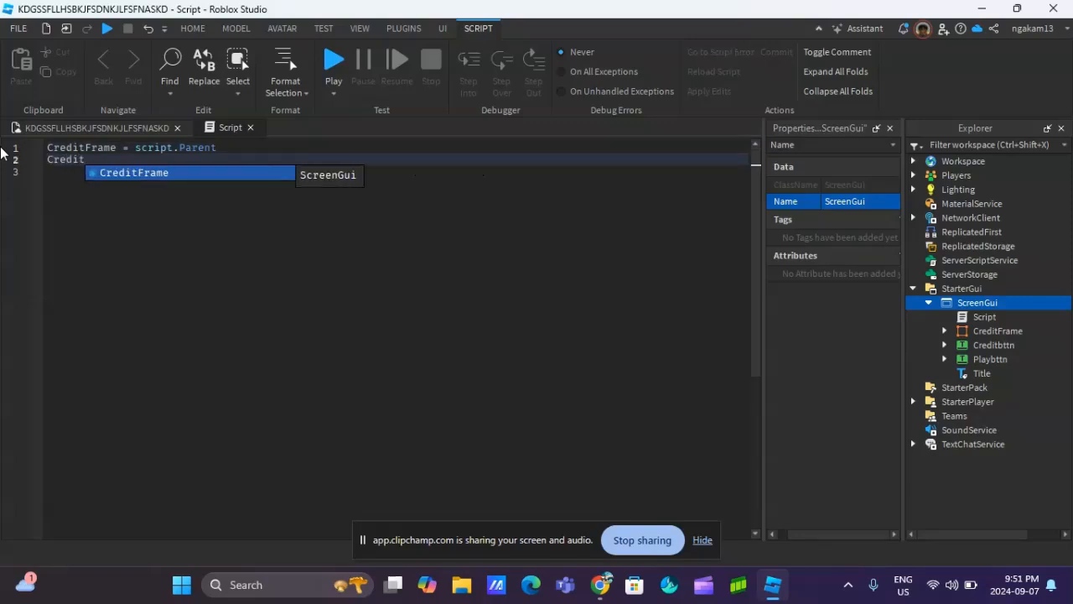
{"action": "type", "text": " b"}
{"action": "key", "text": "BackSpace"}
{"action": "key", "text": "BackSpace"}
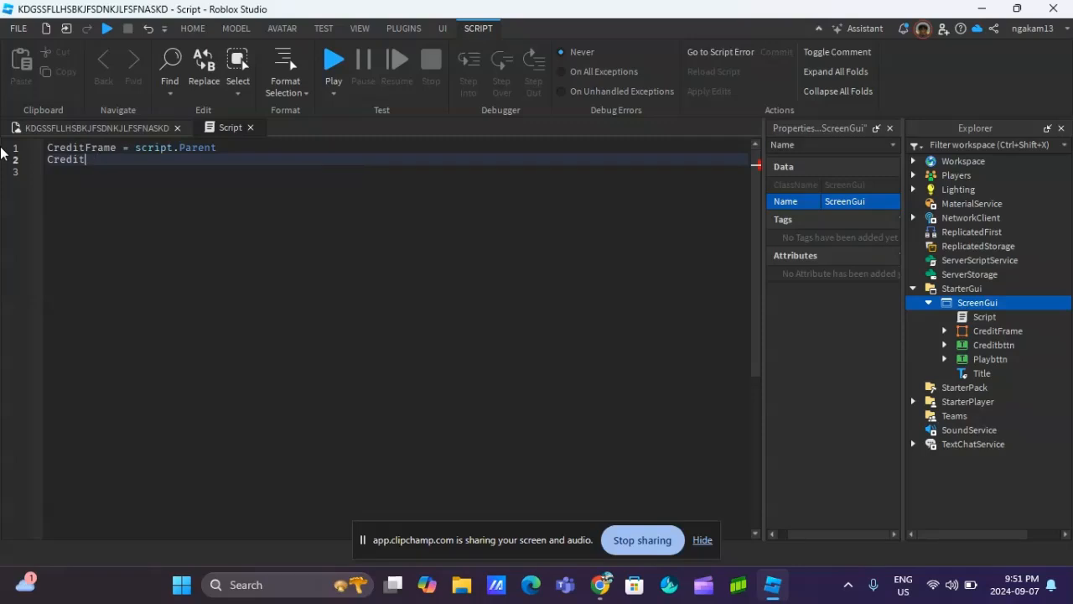
{"action": "type", "text": "B"}
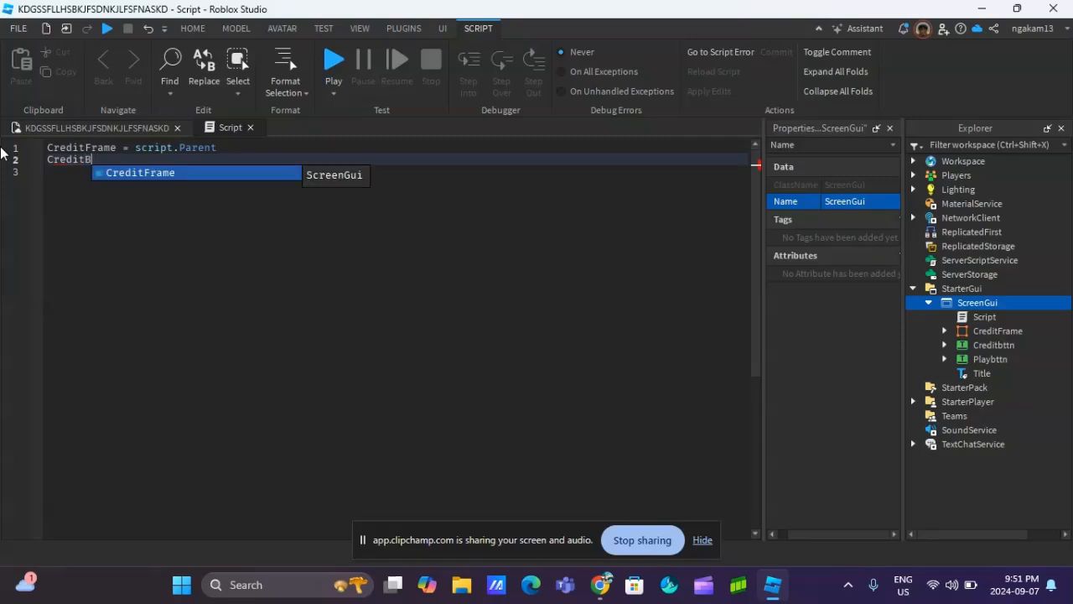
{"action": "type", "text": "ttn = "}
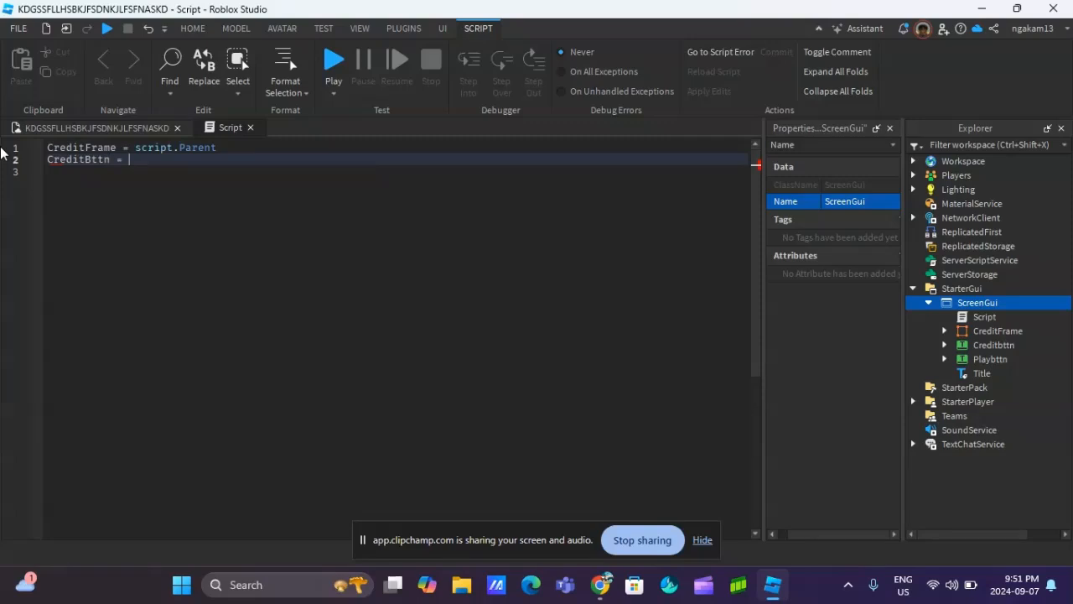
{"action": "type", "text": "scri"}
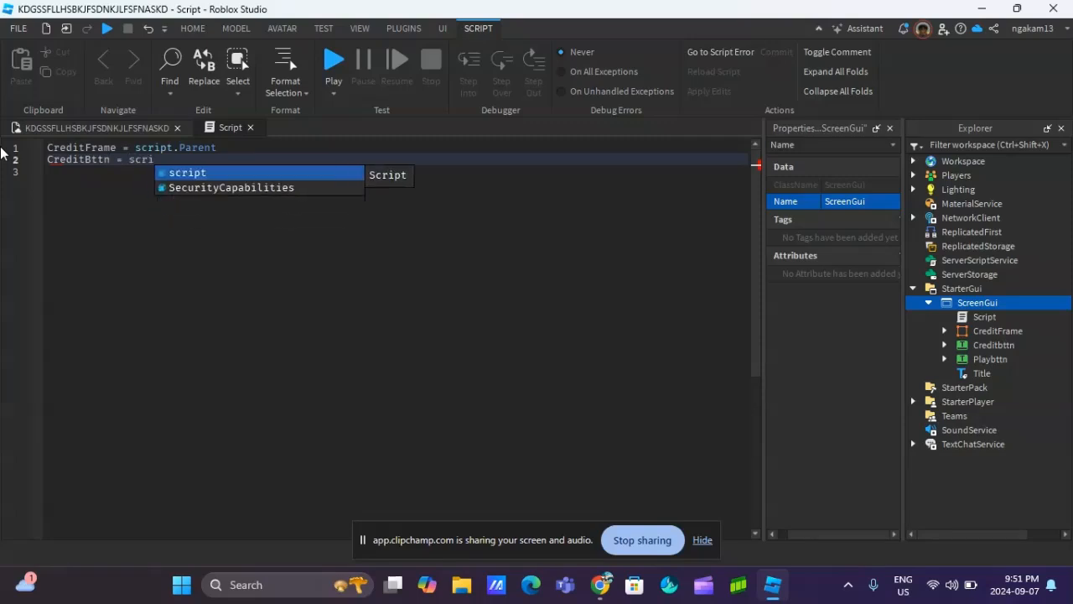
{"action": "type", "text": "pt.Pare"}
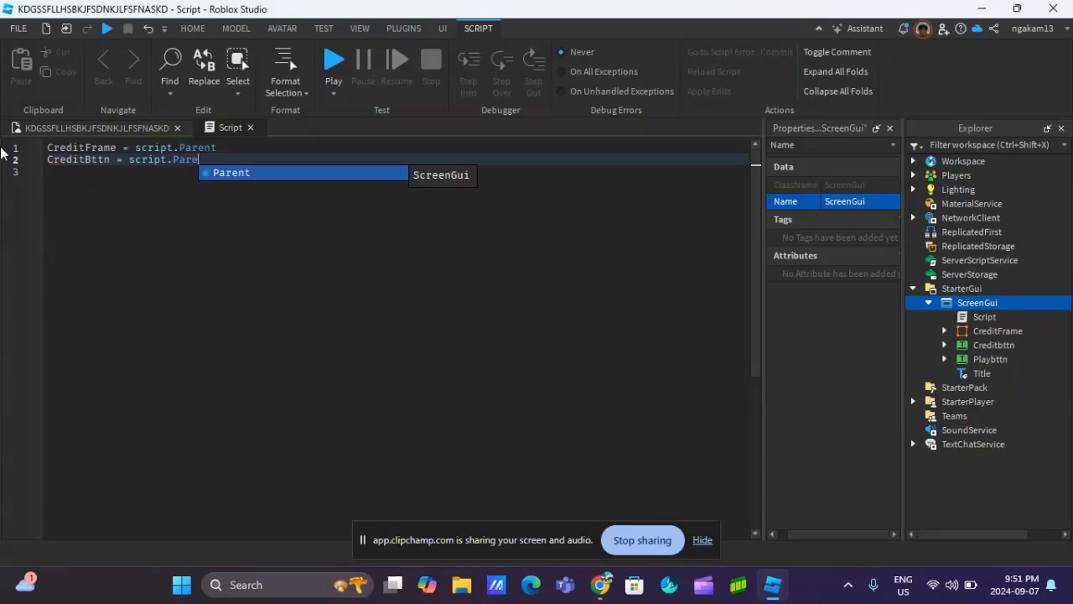
{"action": "key", "text": "Tab"}
{"action": "key", "text": "Return"}
Add PlayBttn = script.Parent as the script's third line.
{"action": "type", "text": "PlayB"}
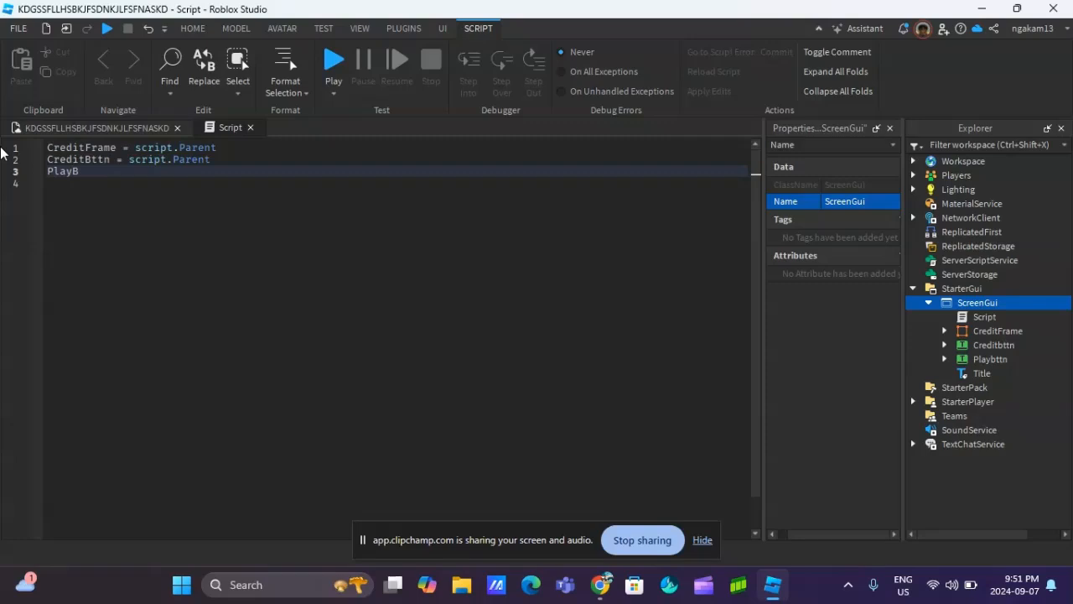
{"action": "type", "text": "ttn = scc"}
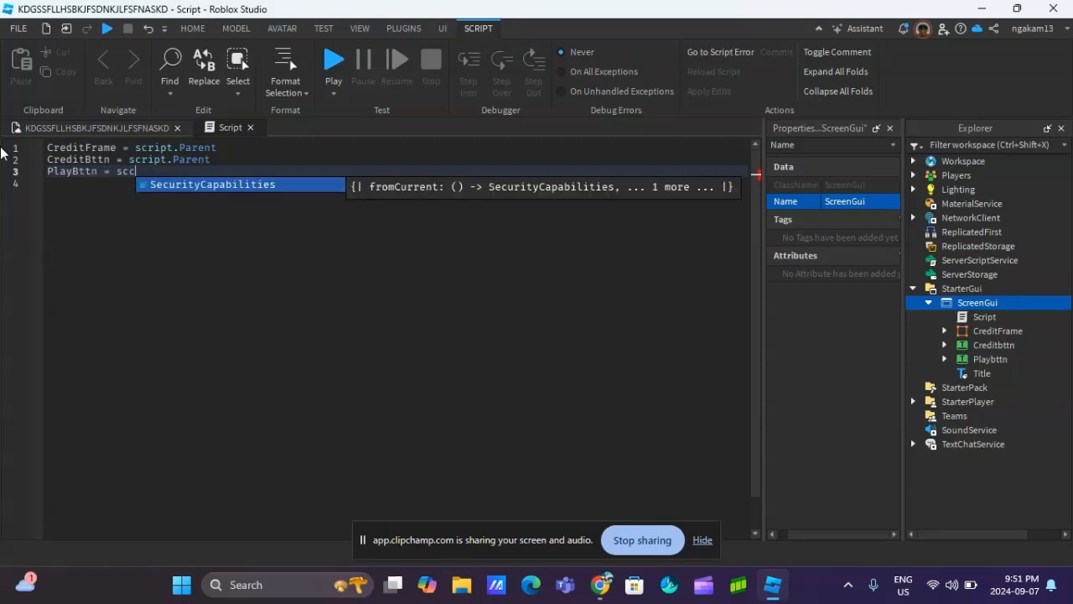
{"action": "key", "text": "BackSpace"}
{"action": "type", "text": "ript"}
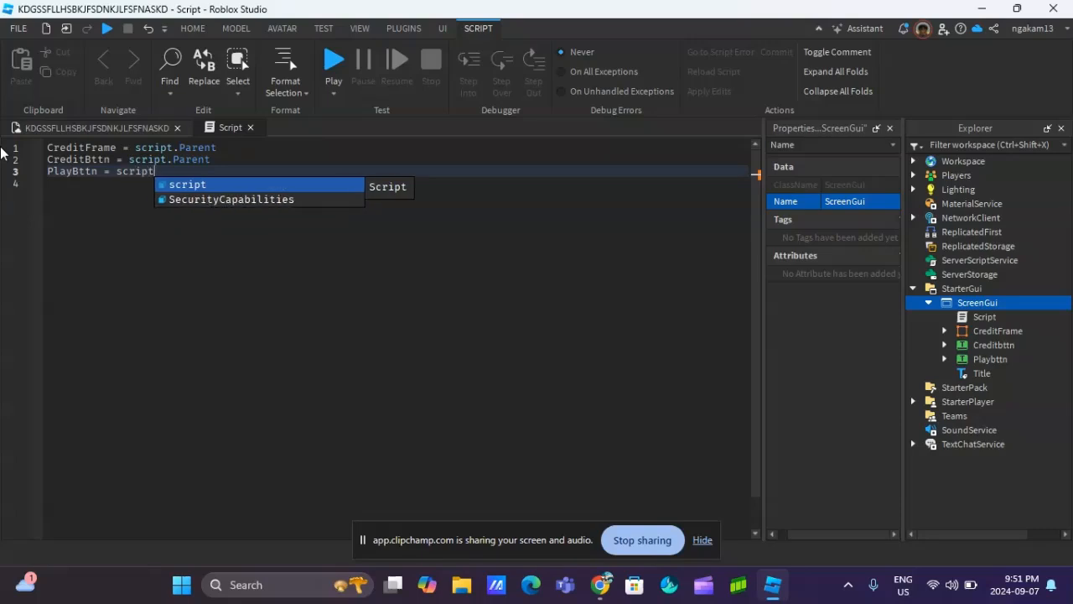
{"action": "type", "text": ".P"}
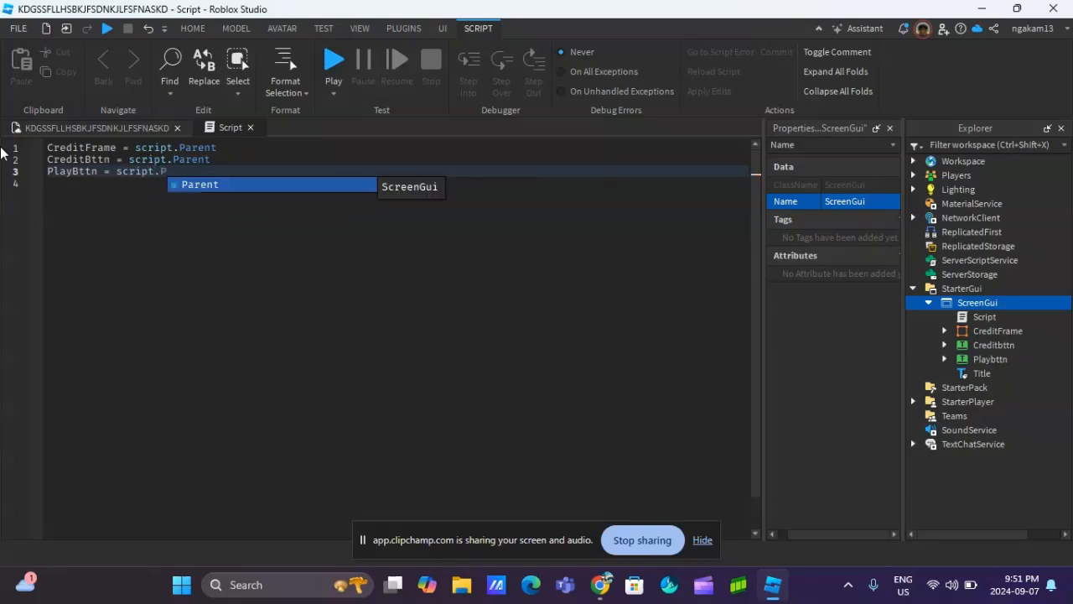
{"action": "key", "text": "Tab"}
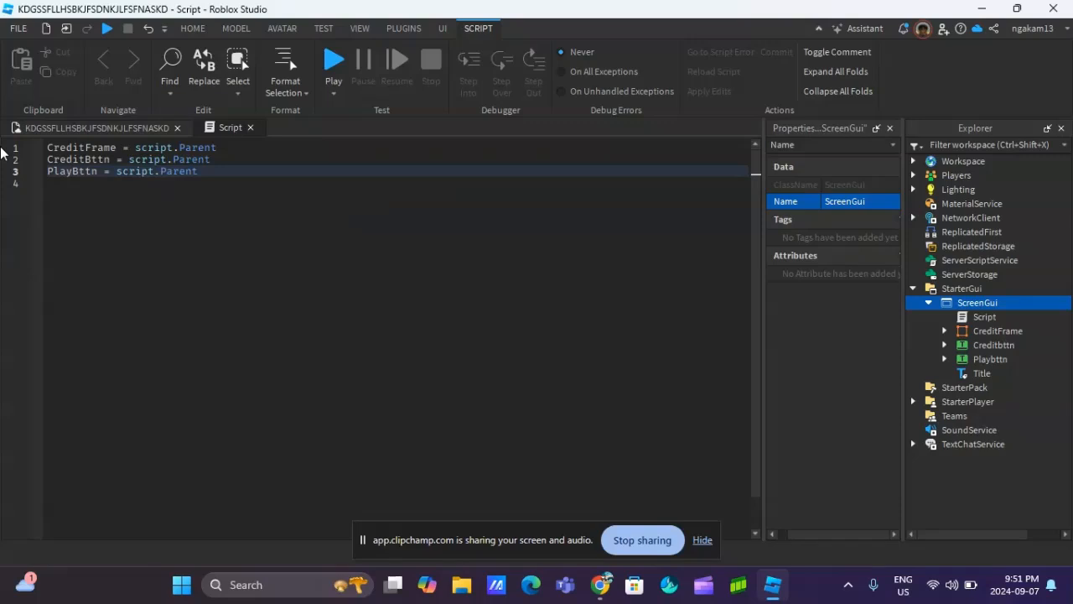
Add Title = script.Parent. as the script's fourth line, ending in a dot.
{"action": "key", "text": "Return"}
{"action": "type", "text": "Title "}
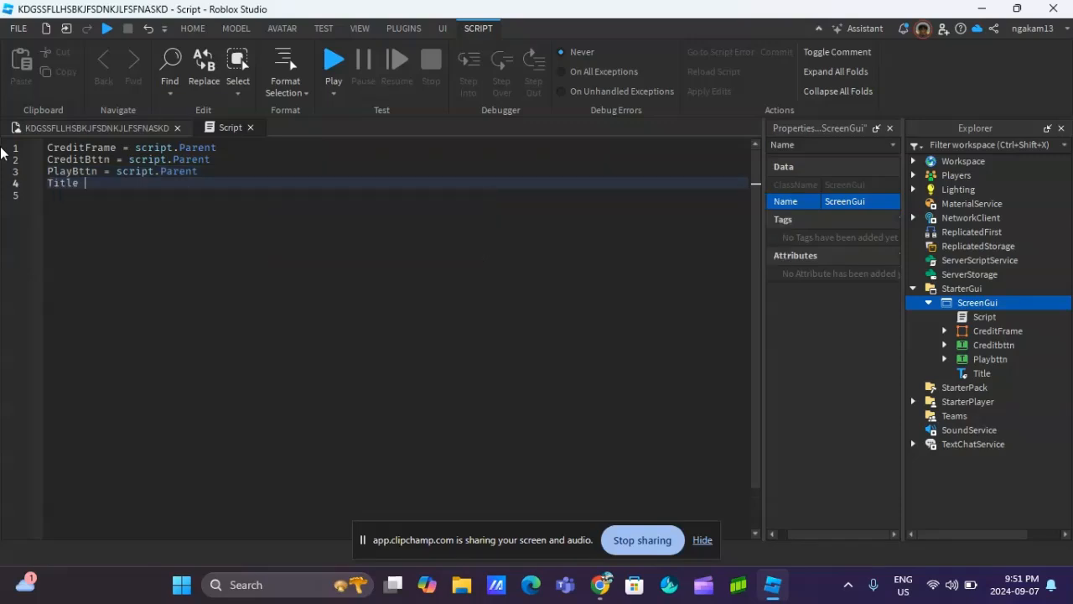
{"action": "type", "text": "= script."}
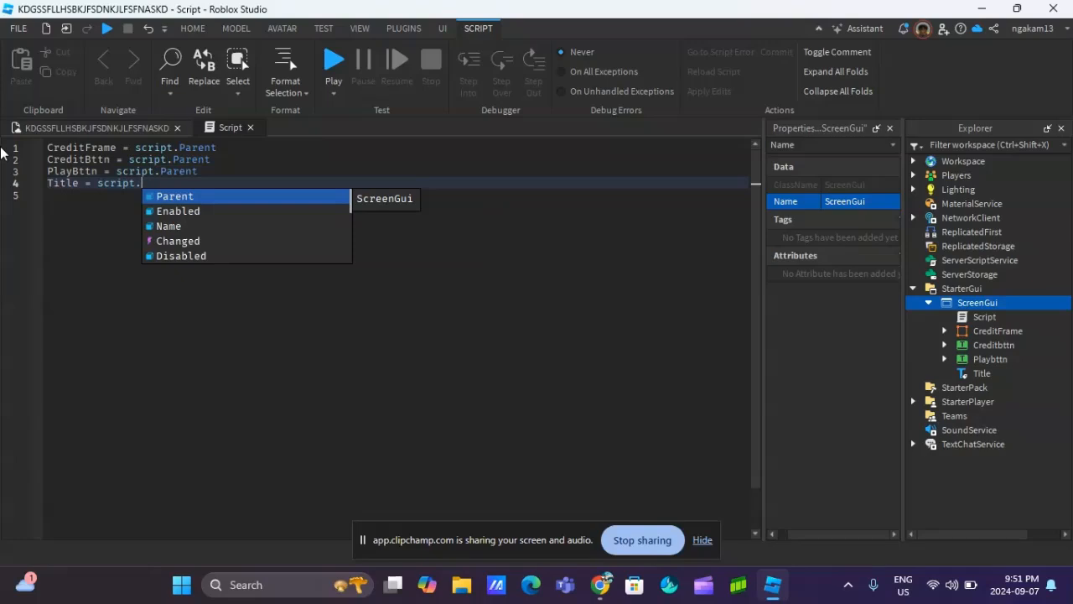
{"action": "key", "text": "Tab"}
{"action": "type", "text": "."}
Append a dot after script.Parent on the PlayBttn, CreditBttn and CreditFrame lines.
{"action": "left_click", "coordinate": [211, 171]}
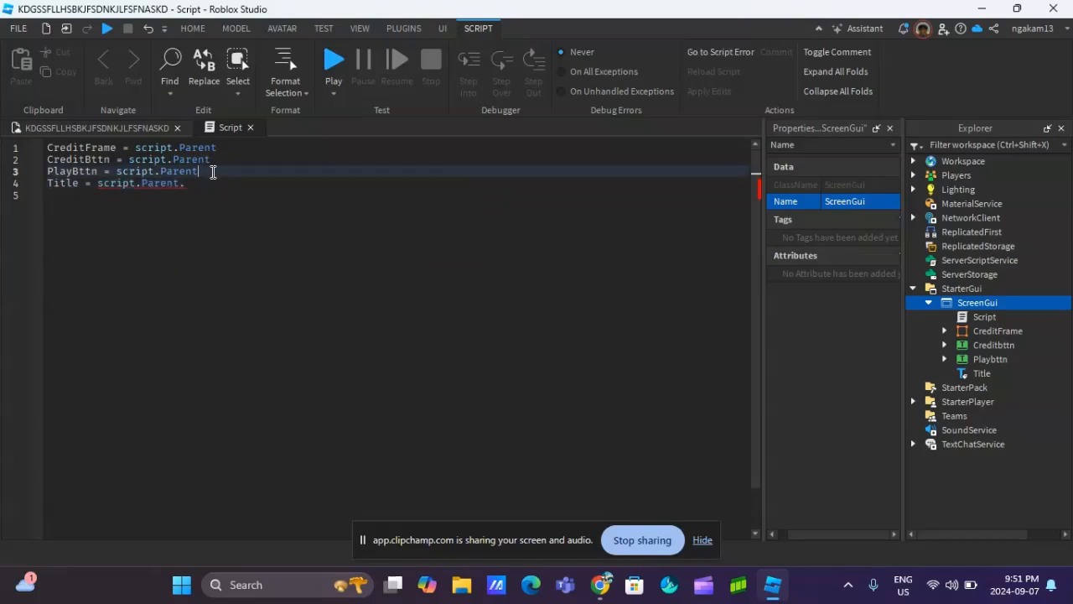
{"action": "type", "text": "."}
{"action": "left_click", "coordinate": [213, 159]}
{"action": "type", "text": "."}
{"action": "left_click", "coordinate": [220, 148]}
{"action": "type", "text": ".."}
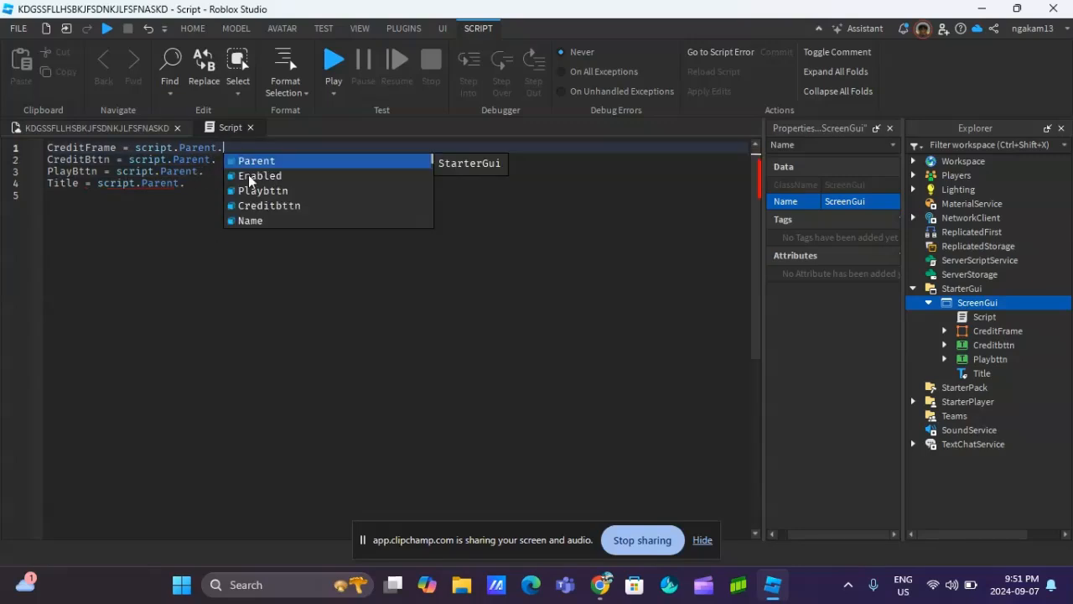
Complete the CreditFrame line so it reads script.Parent.CreditFrame.
{"action": "type", "text": "C"}
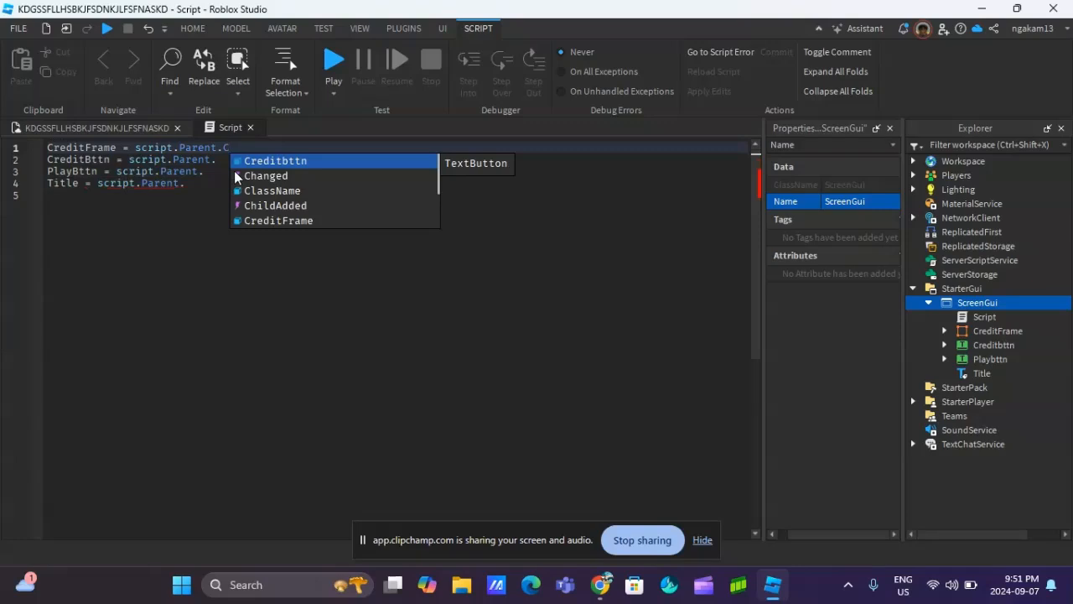
{"action": "key", "text": "Down"}
{"action": "key", "text": "Down"}
{"action": "key", "text": "Down"}
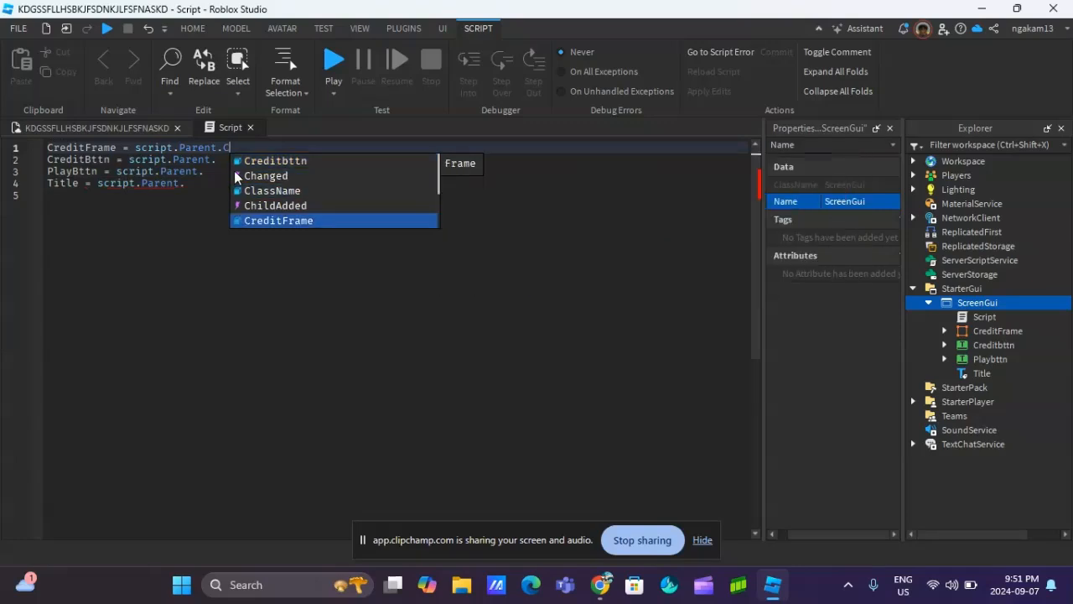
{"action": "key", "text": "Return"}
Complete the CreditBttn line with script.Parent.Creditbttn and the PlayBttn line with script.Parent.Playbttn.
{"action": "key", "text": "Down"}
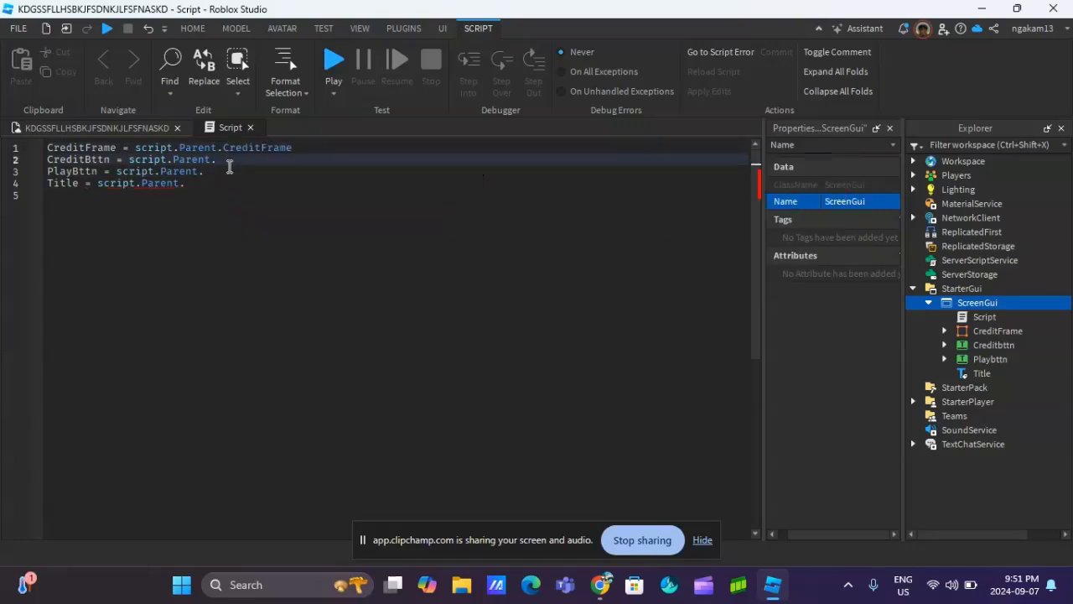
{"action": "type", "text": "C"}
{"action": "key", "text": "Return"}
{"action": "left_click", "coordinate": [220, 171]}
{"action": "type", "text": "P"}
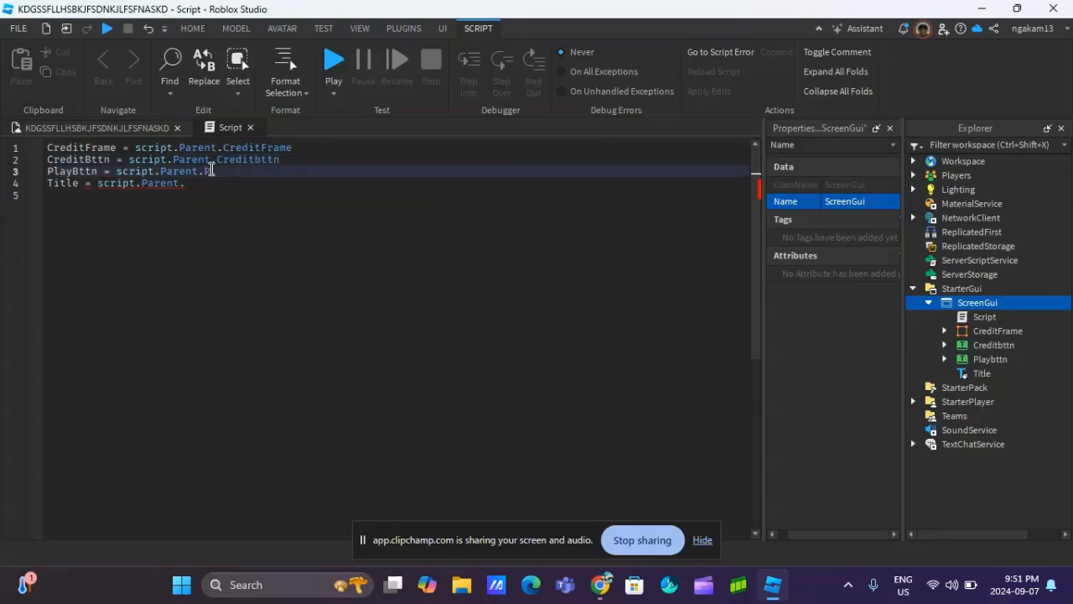
{"action": "key", "text": "Down"}
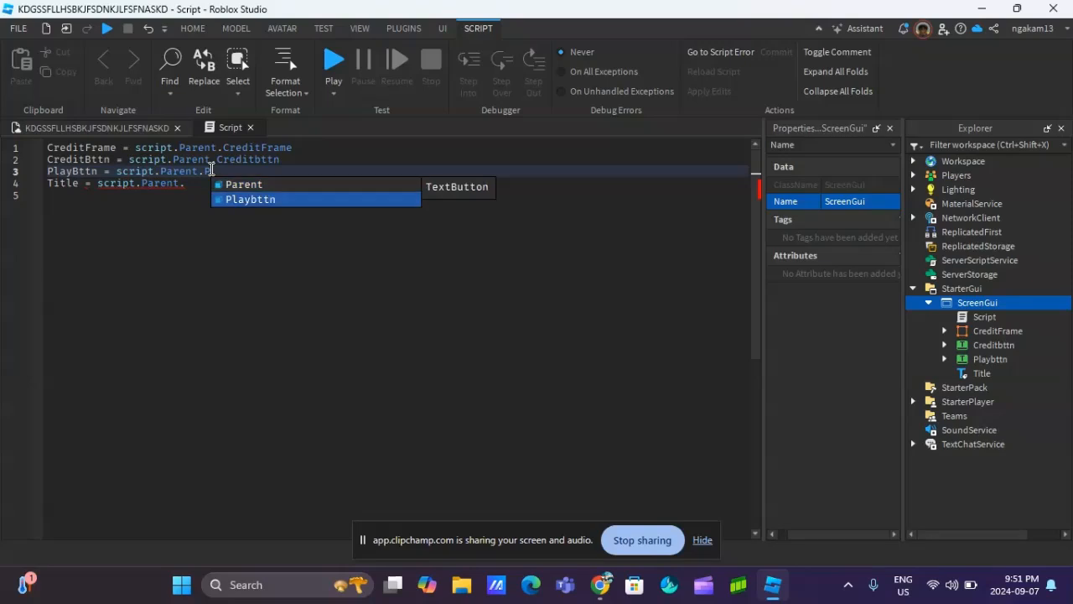
{"action": "key", "text": "Return"}
Complete the Title line so it reads script.Parent.Title.
{"action": "left_click", "coordinate": [204, 182]}
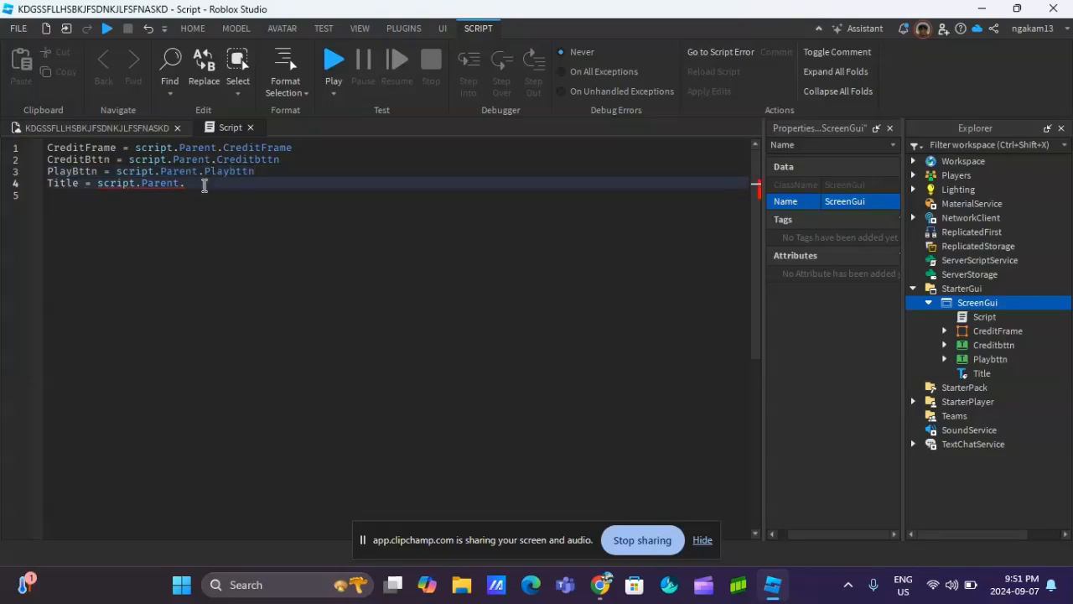
{"action": "type", "text": "T"}
{"action": "key", "text": "Return"}
Add Blur = game.Lighting.Blur as the script's fifth line.
{"action": "key", "text": "Return"}
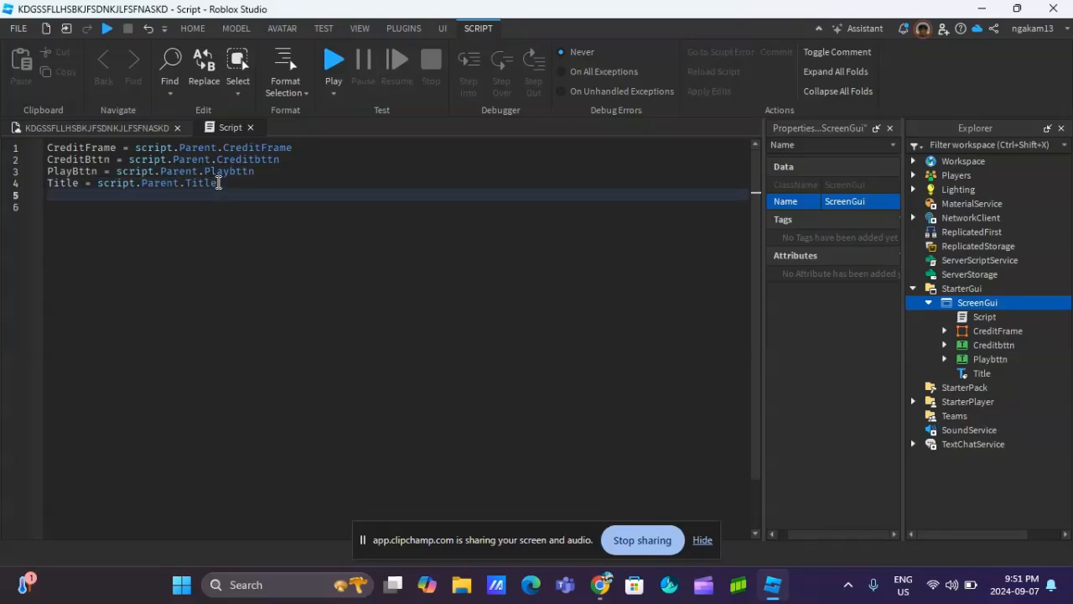
{"action": "type", "text": "Blur = g"}
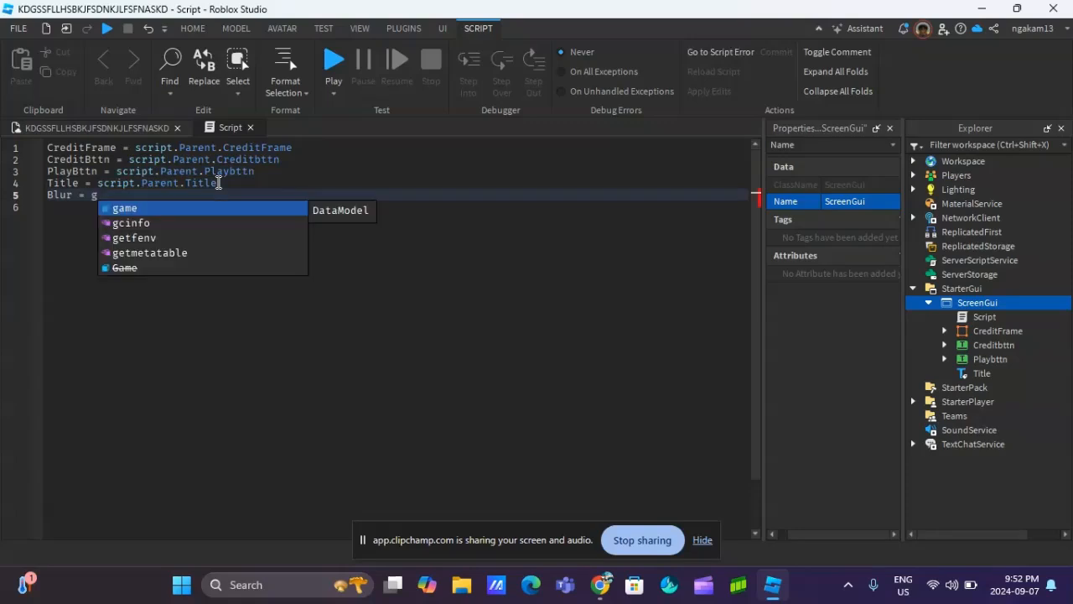
{"action": "type", "text": "mae.Lighting"}
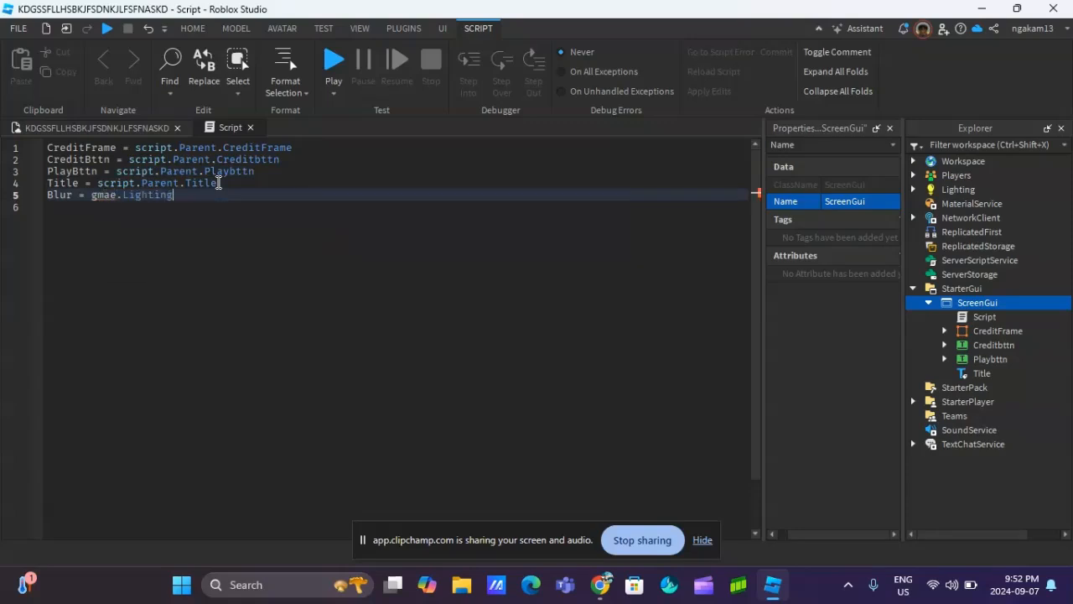
{"action": "type", "text": "."}
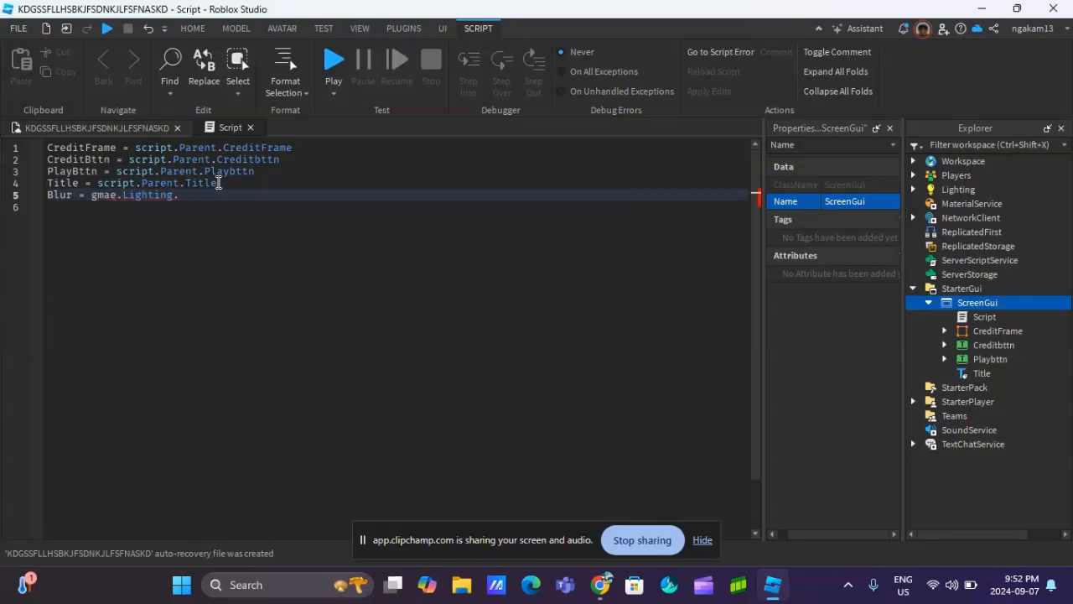
{"action": "type", "text": "B"}
{"action": "key", "text": "BackSpace"}
{"action": "key", "text": "BackSpace"}
{"action": "key", "text": "BackSpace"}
{"action": "key", "text": "BackSpace"}
{"action": "key", "text": "BackSpace"}
{"action": "key", "text": "BackSpace"}
{"action": "key", "text": "BackSpace"}
{"action": "key", "text": "BackSpace"}
{"action": "key", "text": "BackSpace"}
{"action": "key", "text": "BackSpace"}
{"action": "key", "text": "BackSpace"}
{"action": "key", "text": "BackSpace"}
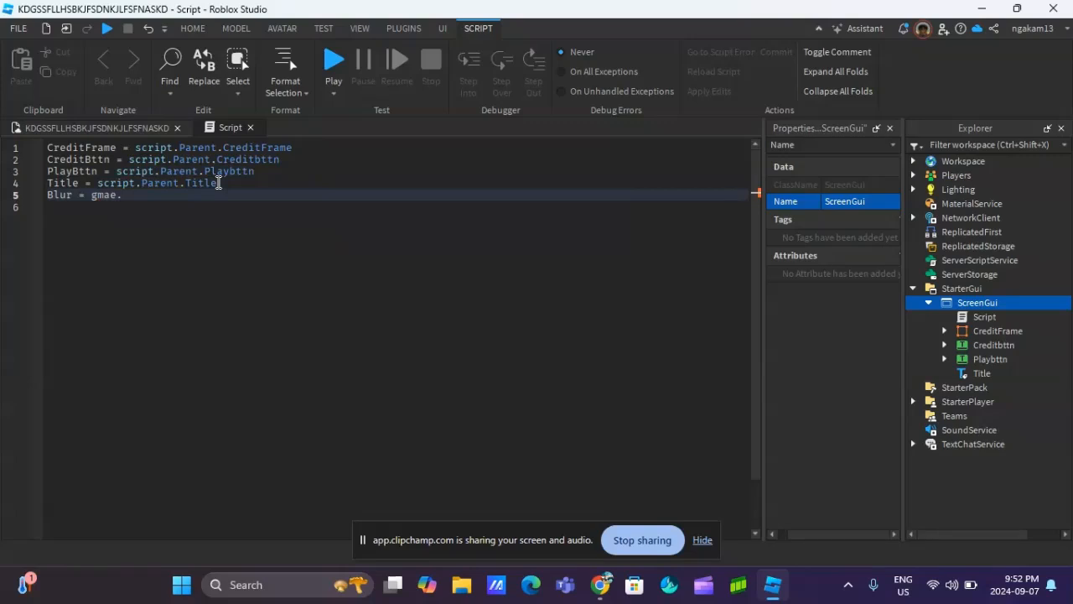
{"action": "key", "text": "BackSpace"}
{"action": "key", "text": "BackSpace"}
{"action": "type", "text": "ame"}
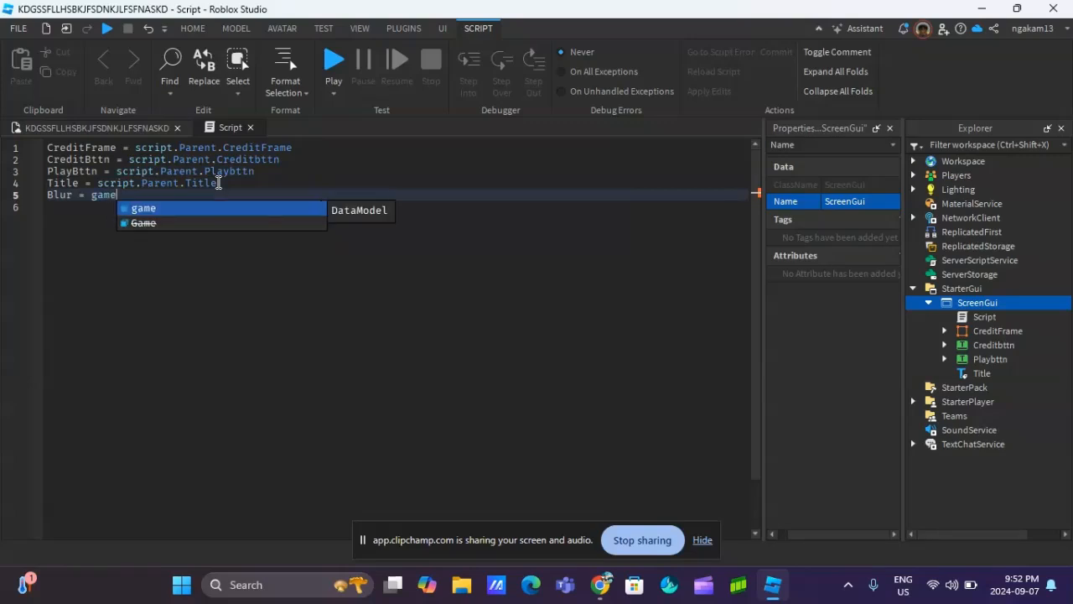
{"action": "type", "text": ".L"}
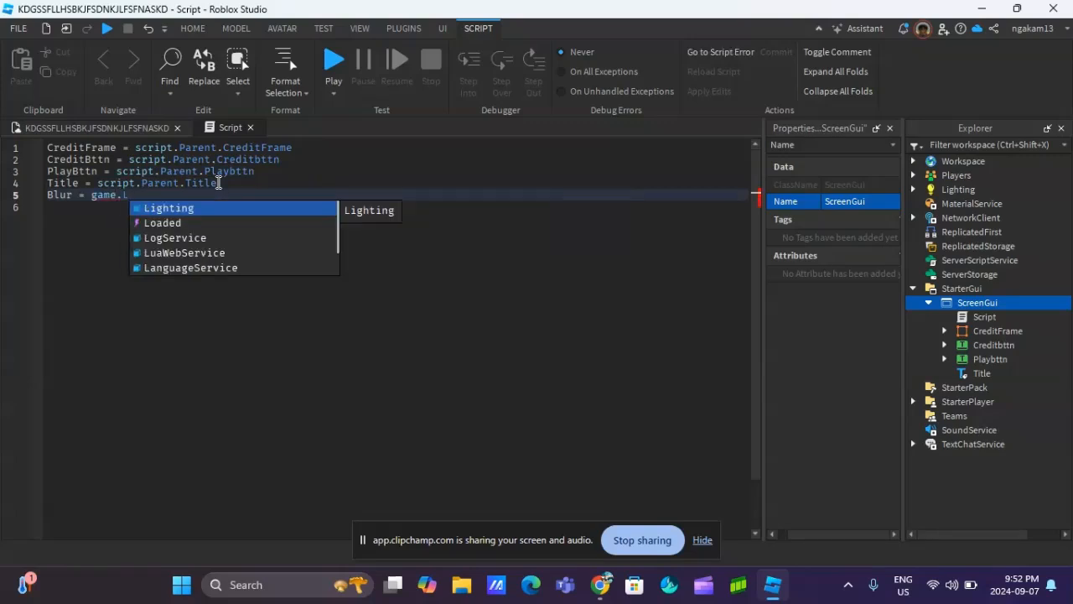
{"action": "key", "text": "Tab"}
{"action": "type", "text": "."}
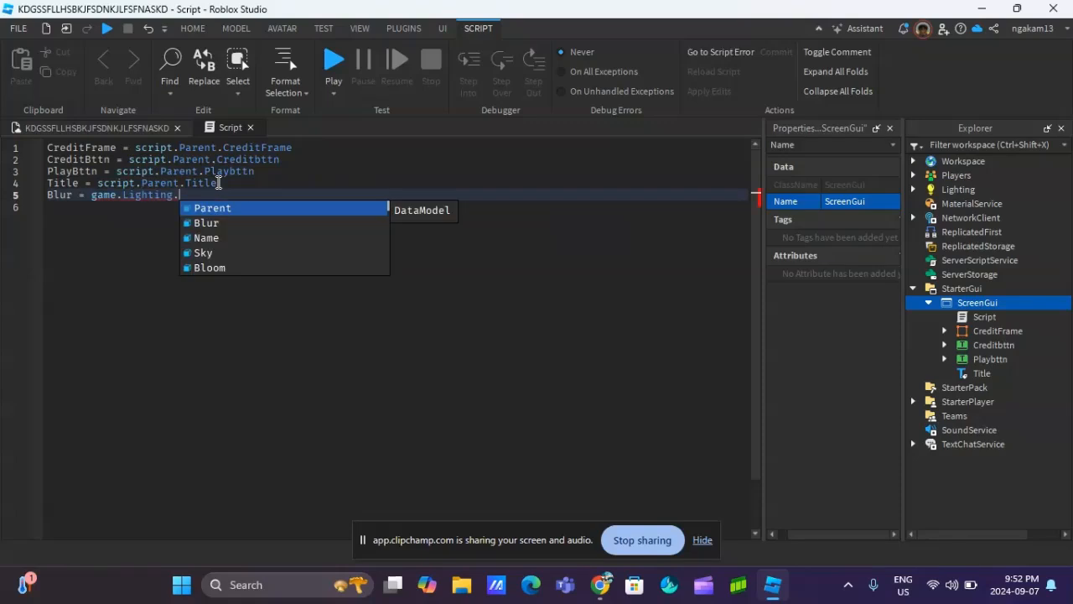
{"action": "key", "text": "Down"}
{"action": "key", "text": "Tab"}
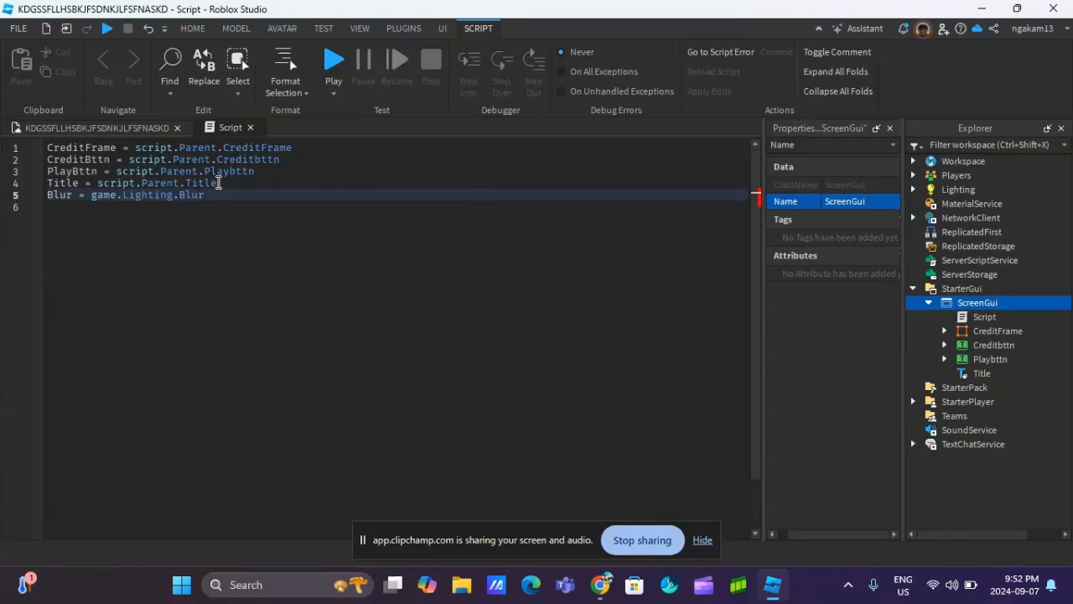
Leave a blank line below the variables and write Blur.Enabled = true on line 7.
{"action": "key", "text": "Return"}
{"action": "key", "text": "Return"}
{"action": "type", "text": "Blur.E"}
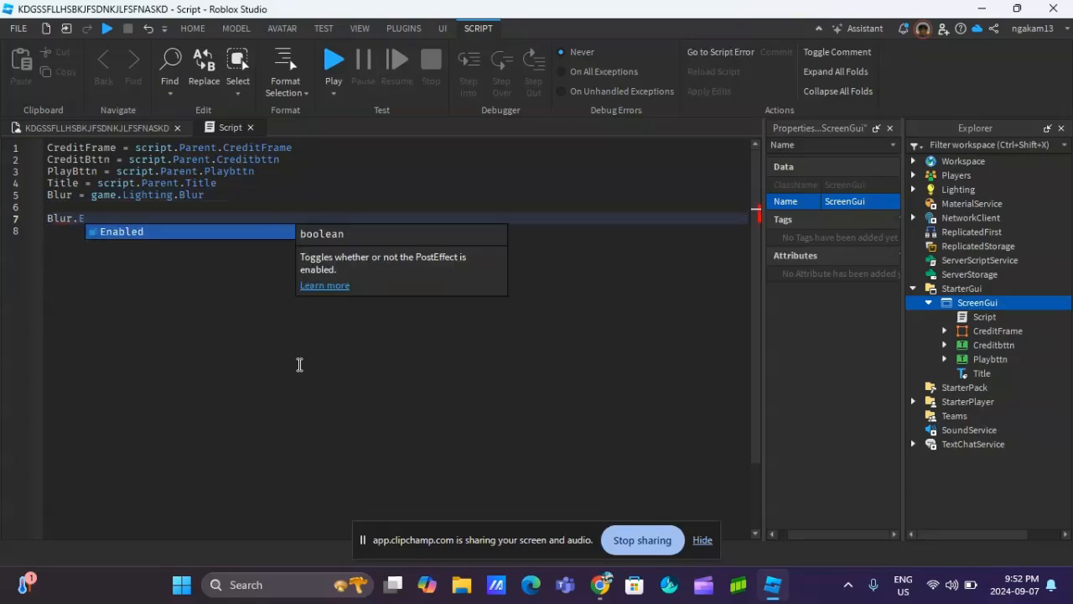
{"action": "key", "text": "Tab"}
{"action": "type", "text": "= "}
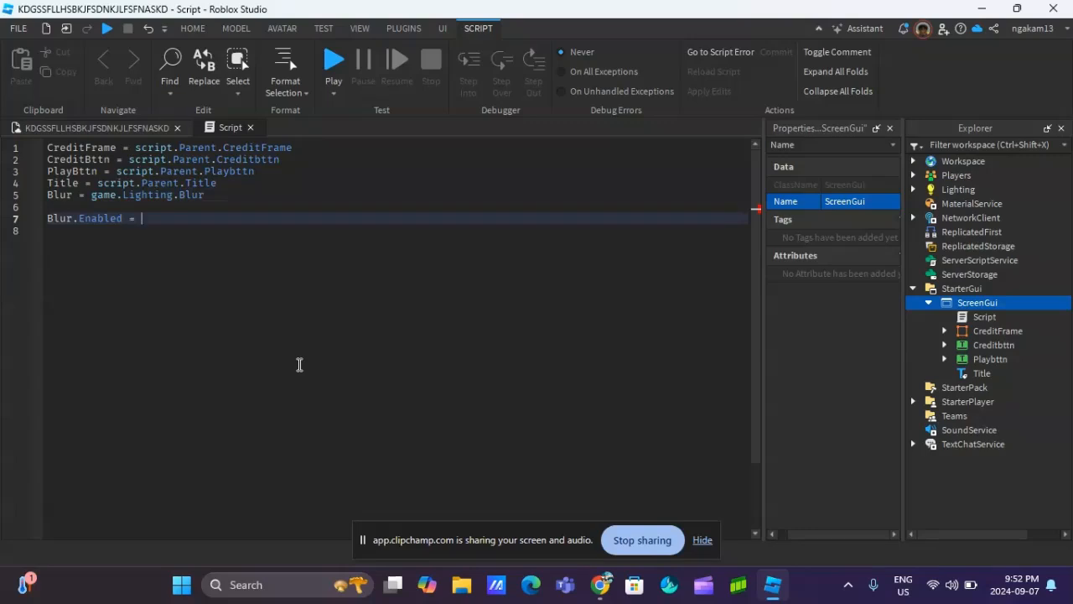
{"action": "type", "text": "true"}
{"action": "key", "text": "Tab"}
Leave another blank line and reference the play button's click event with PlayBttn.MouseButton1Click on line 9.
{"action": "key", "text": "Return"}
{"action": "key", "text": "Return"}
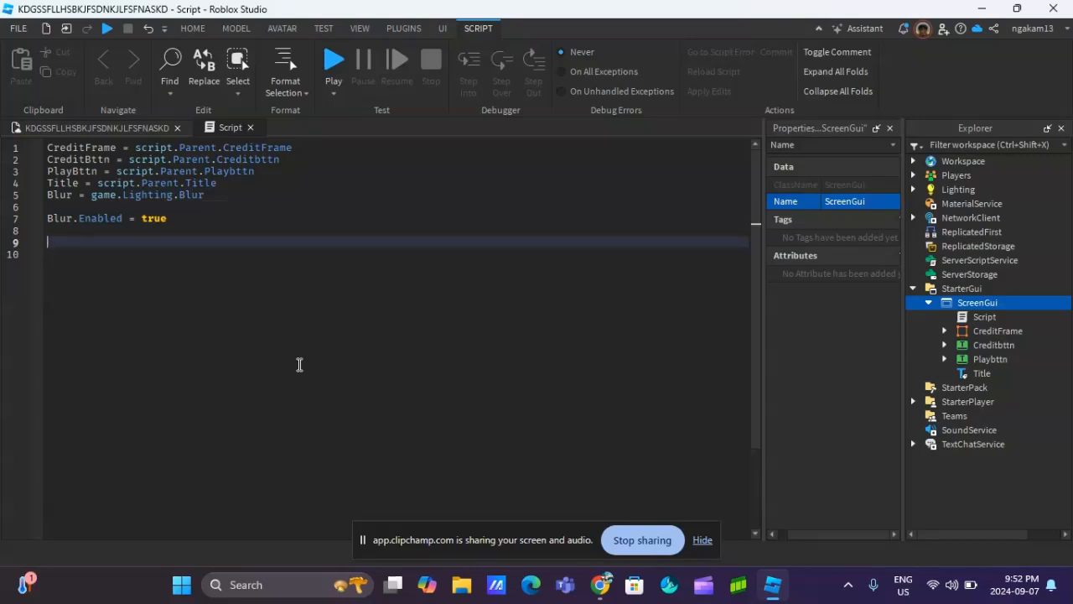
{"action": "type", "text": "Play"}
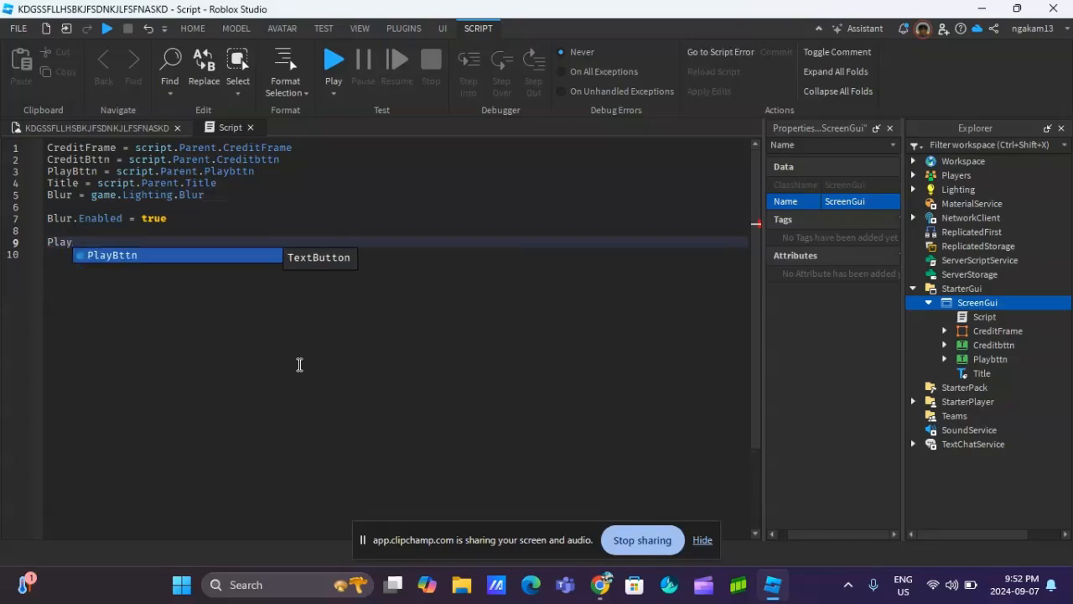
{"action": "key", "text": "Tab"}
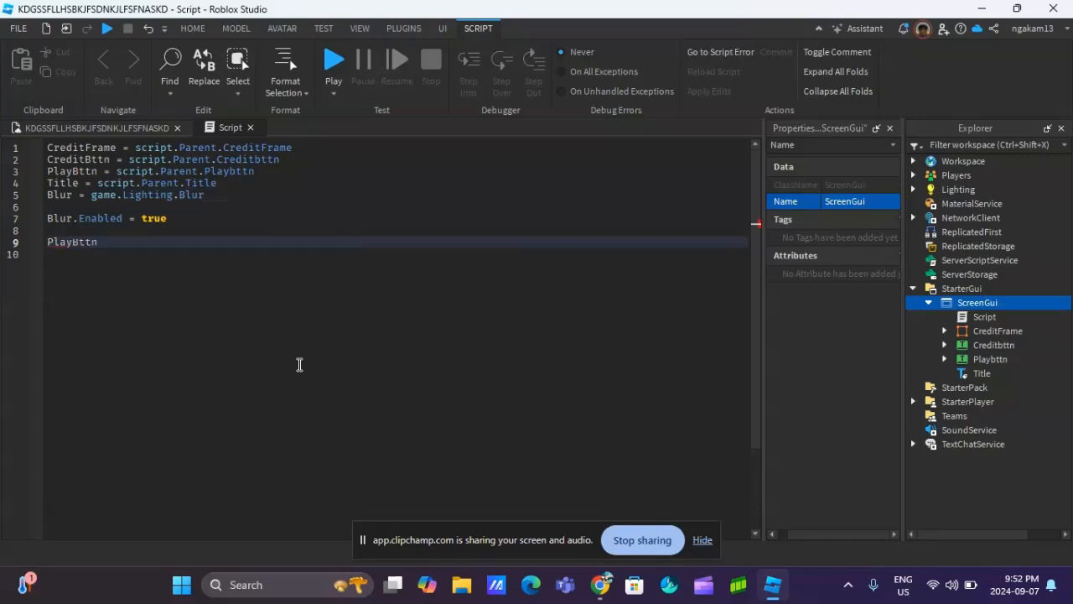
{"action": "type", "text": "."}
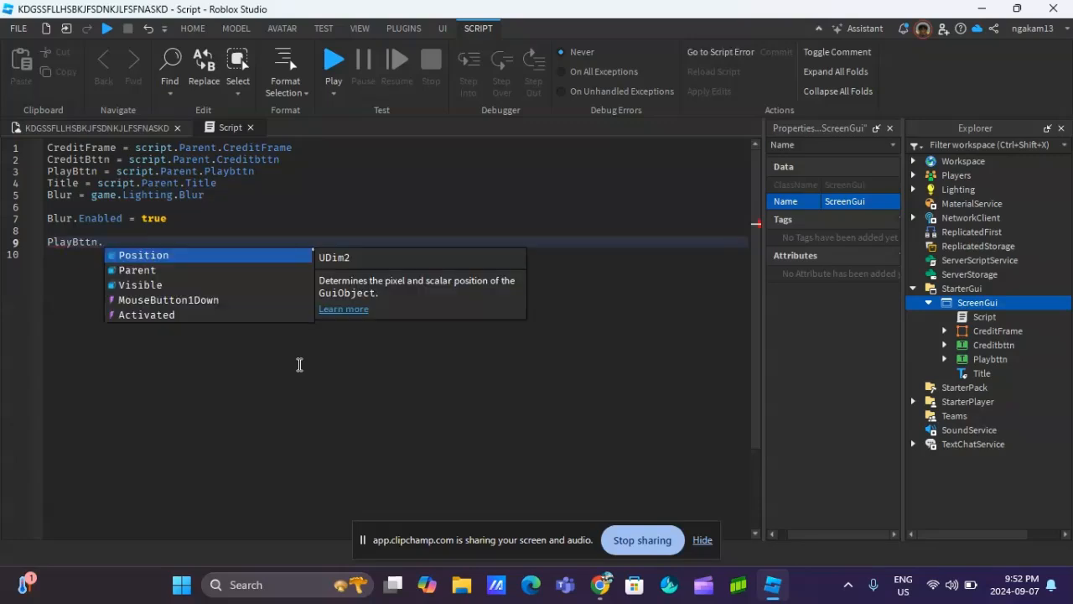
{"action": "type", "text": "Mouse"}
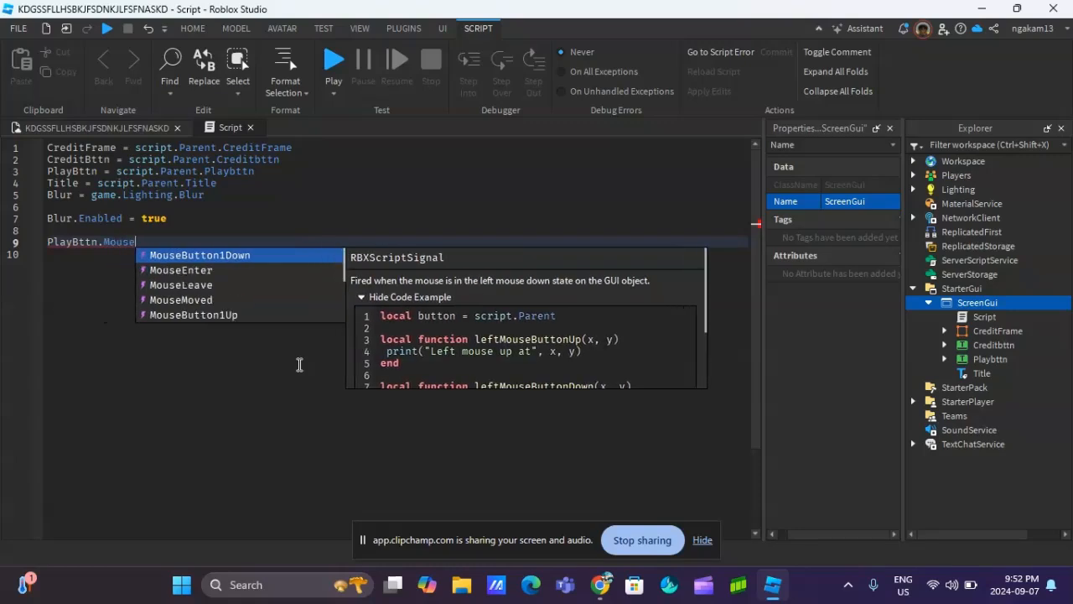
{"action": "key", "text": "Tab"}
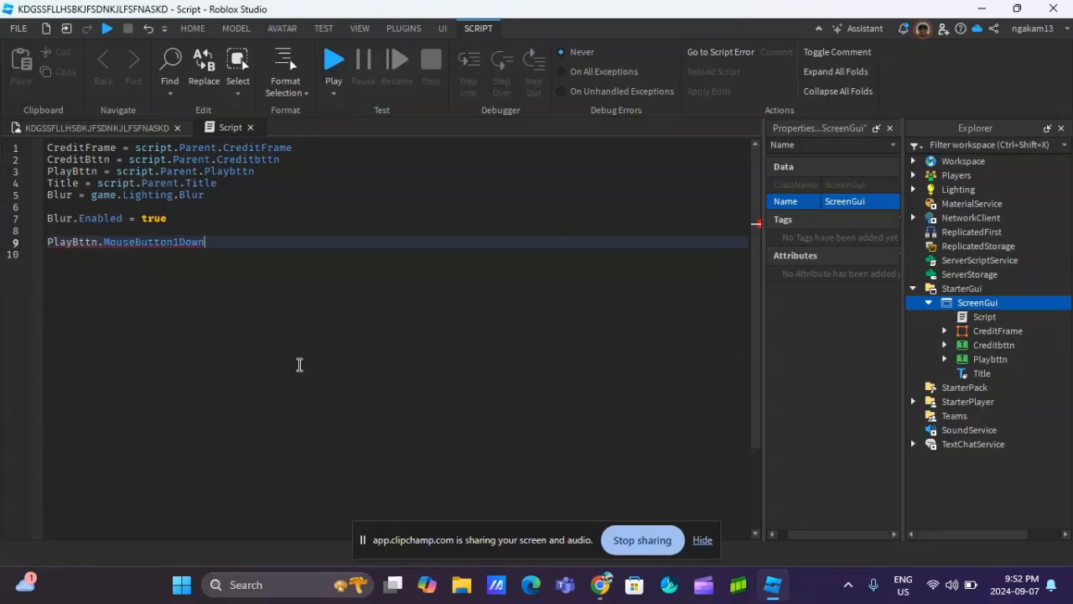
{"action": "key", "text": "BackSpace"}
{"action": "key", "text": "BackSpace"}
{"action": "key", "text": "BackSpace"}
{"action": "key", "text": "BackSpace"}
{"action": "type", "text": "c"}
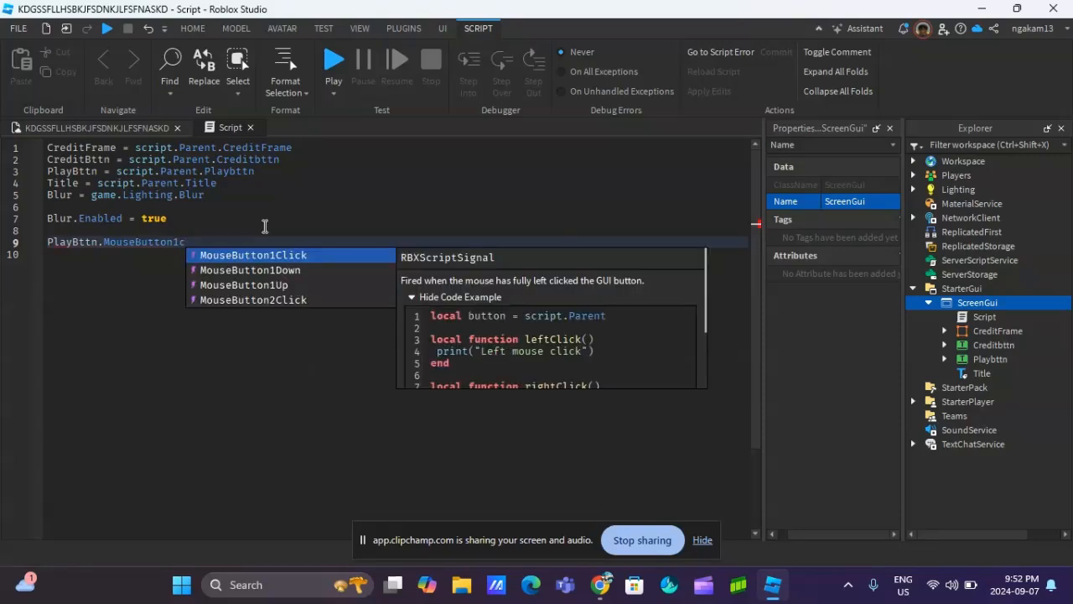
{"action": "key", "text": "Tab"}
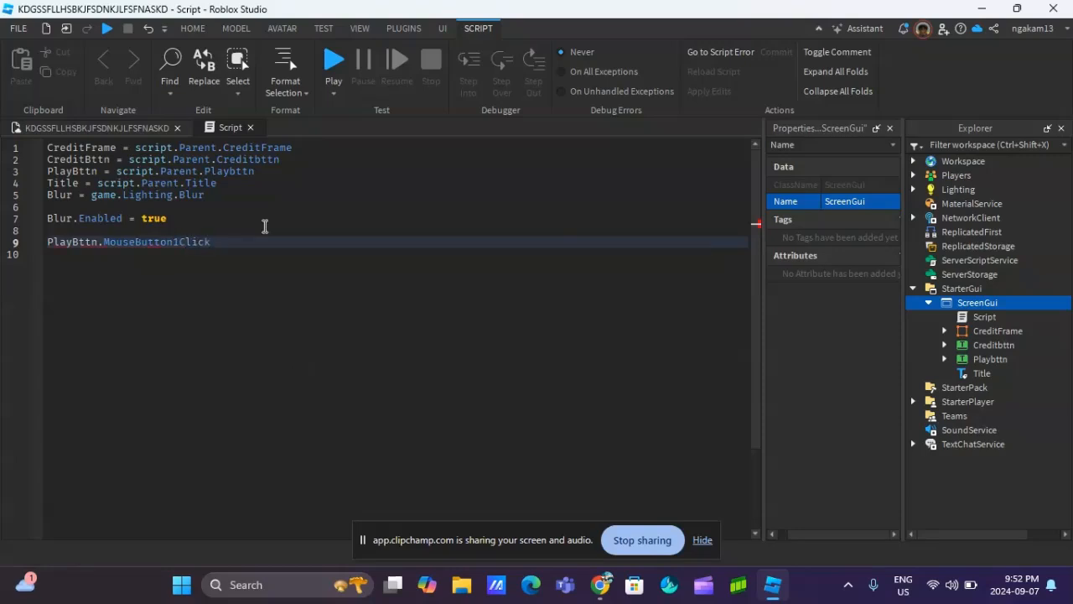
Connect the play button's click event to an empty function block with :Connect(function() and a closing end).
{"action": "type", "text": ":Conne"}
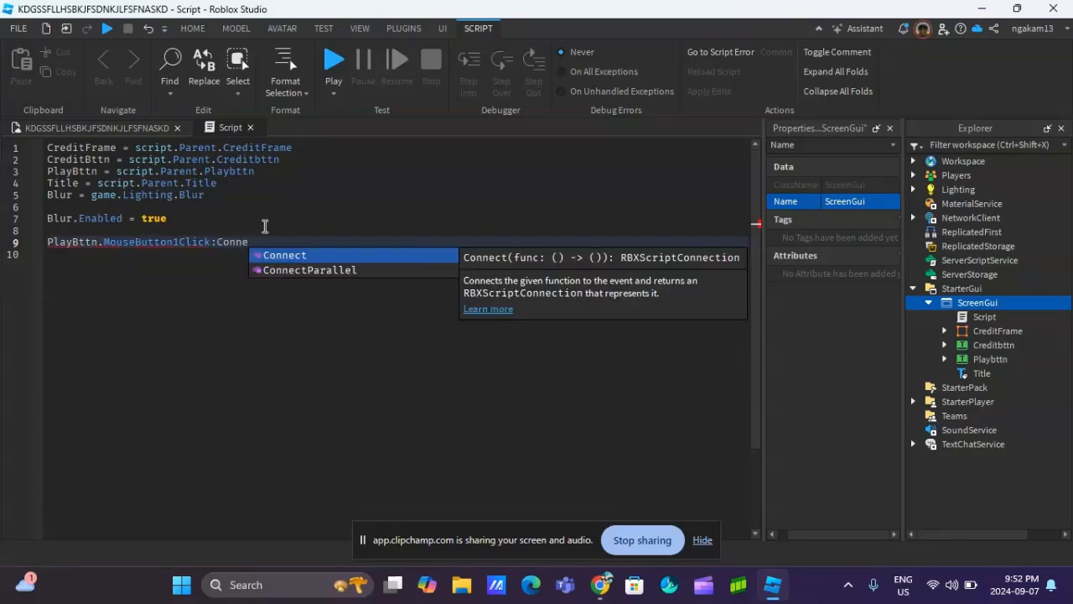
{"action": "type", "text": "ct"}
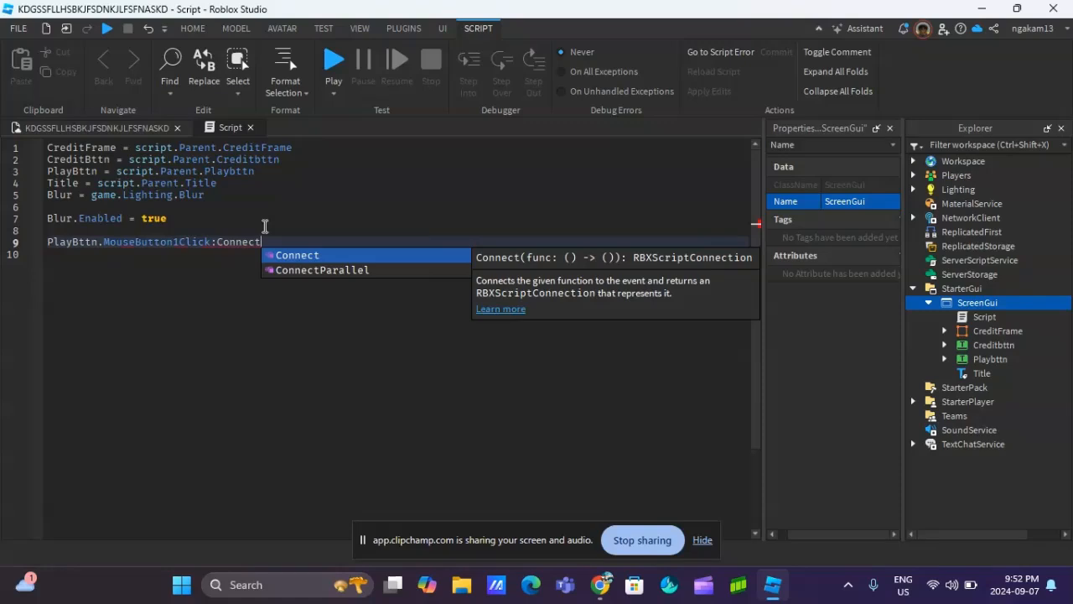
{"action": "key", "text": "Escape"}
{"action": "type", "text": "(F"}
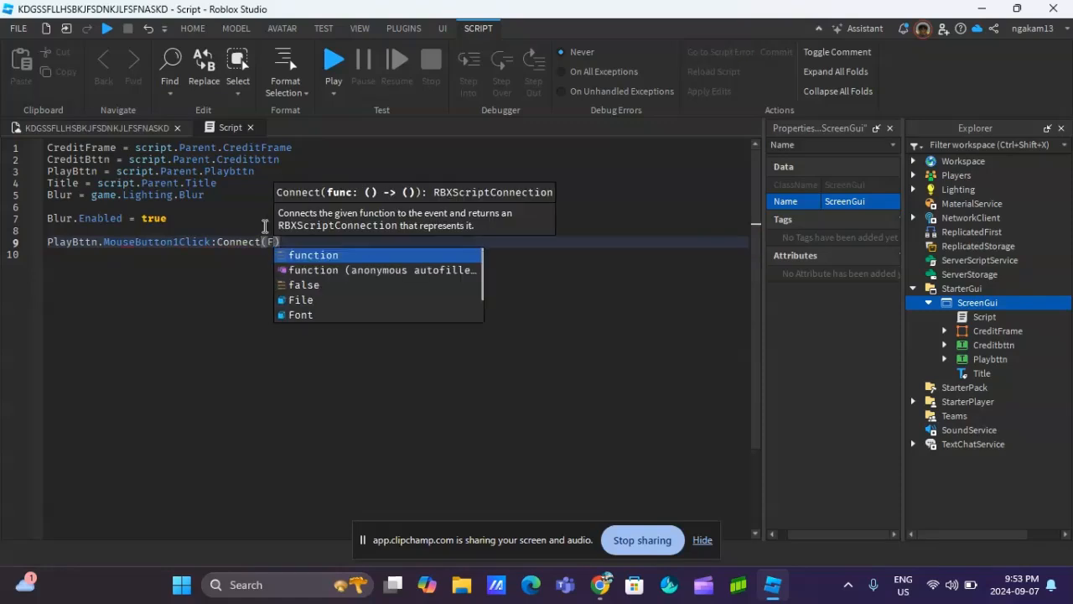
{"action": "key", "text": "Tab"}
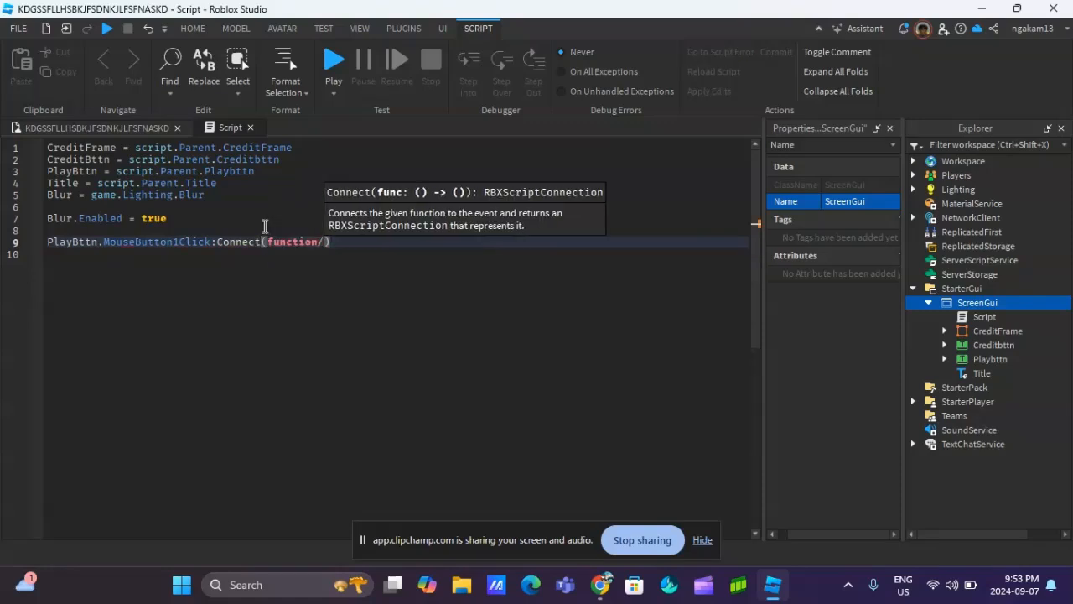
{"action": "type", "text": "("}
{"action": "key", "text": "Escape"}
{"action": "key", "text": "Return"}
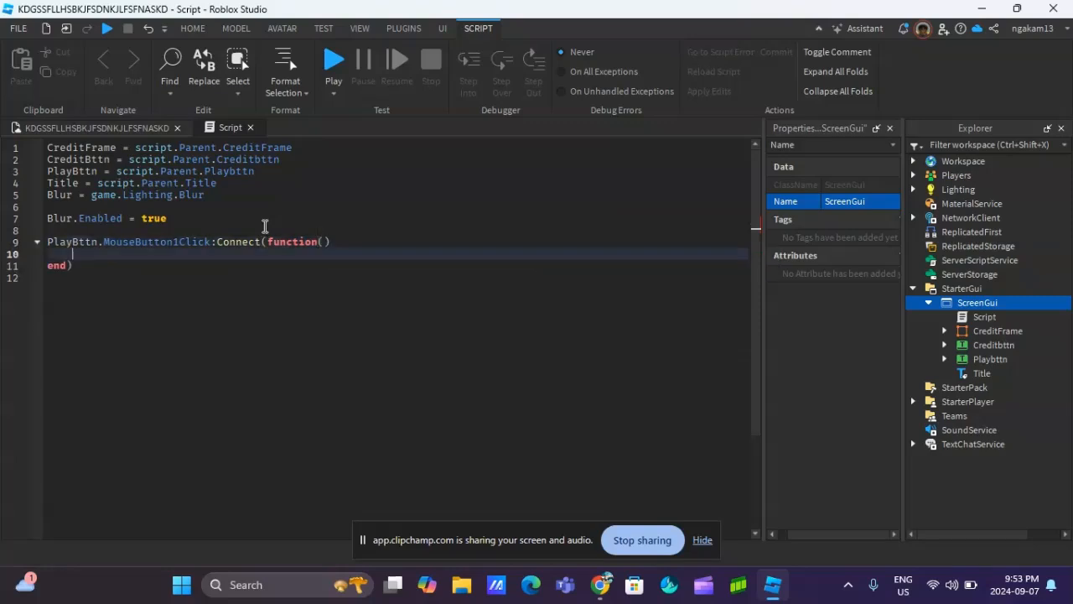
{"action": "left_click", "coordinate": [344, 244]}
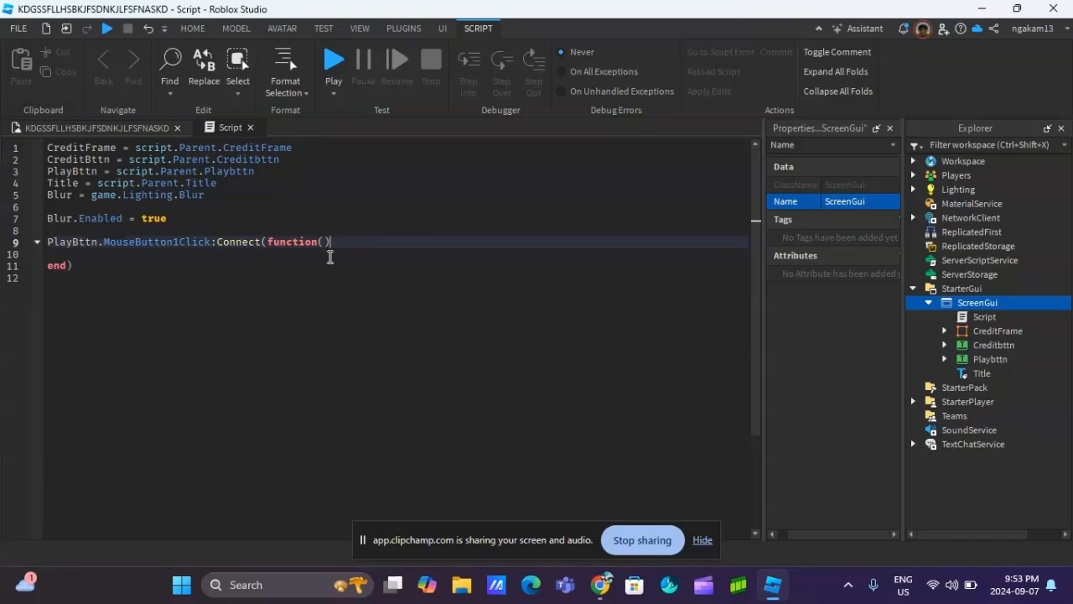
Write Blur.Enabled = false as the first line inside the play button's click function.
{"action": "key", "text": "Return"}
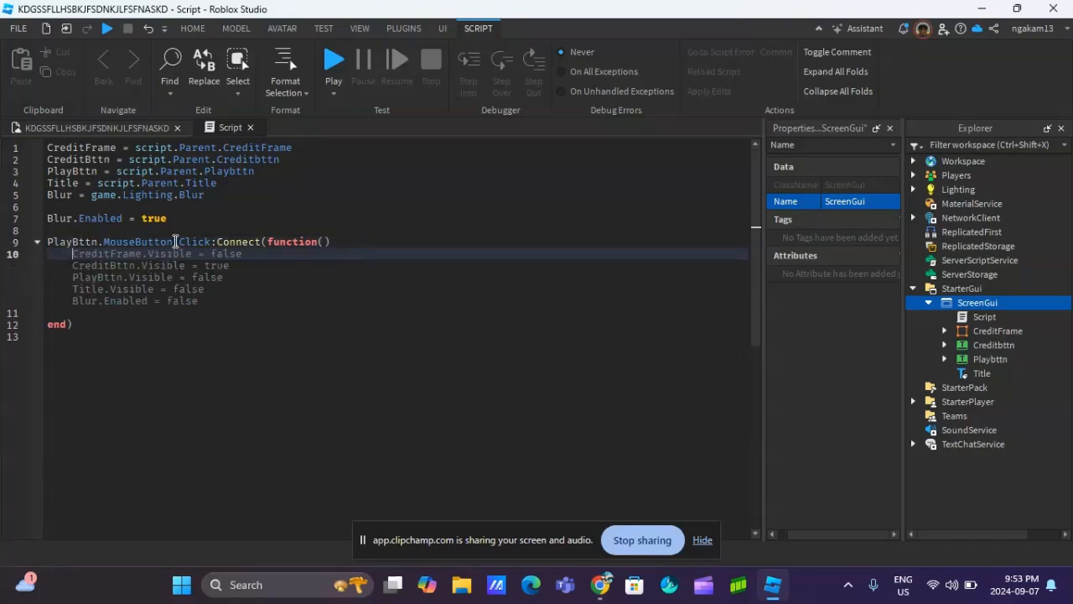
{"action": "type", "text": "Blur."}
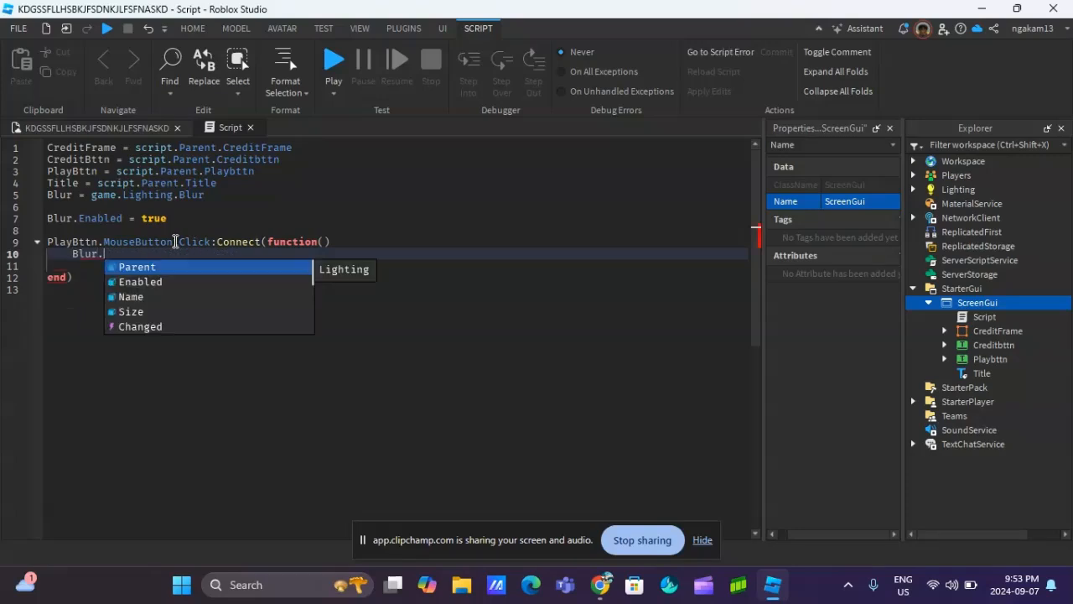
{"action": "key", "text": "Down"}
{"action": "key", "text": "Tab"}
{"action": "type", "text": "="}
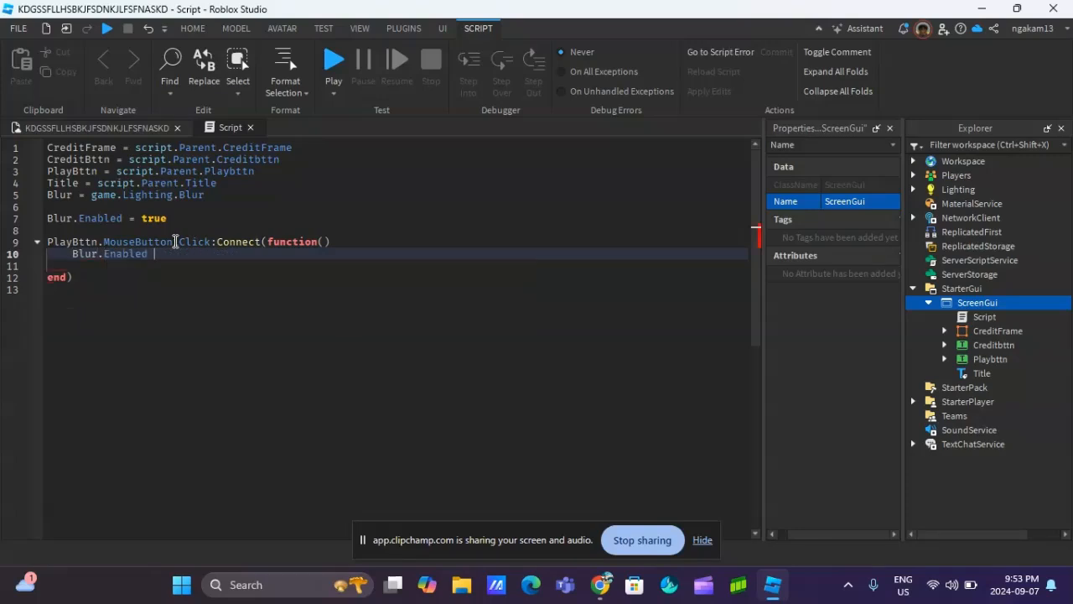
{"action": "type", "text": " fal"}
{"action": "key", "text": "Tab"}
{"action": "key", "text": "Return"}
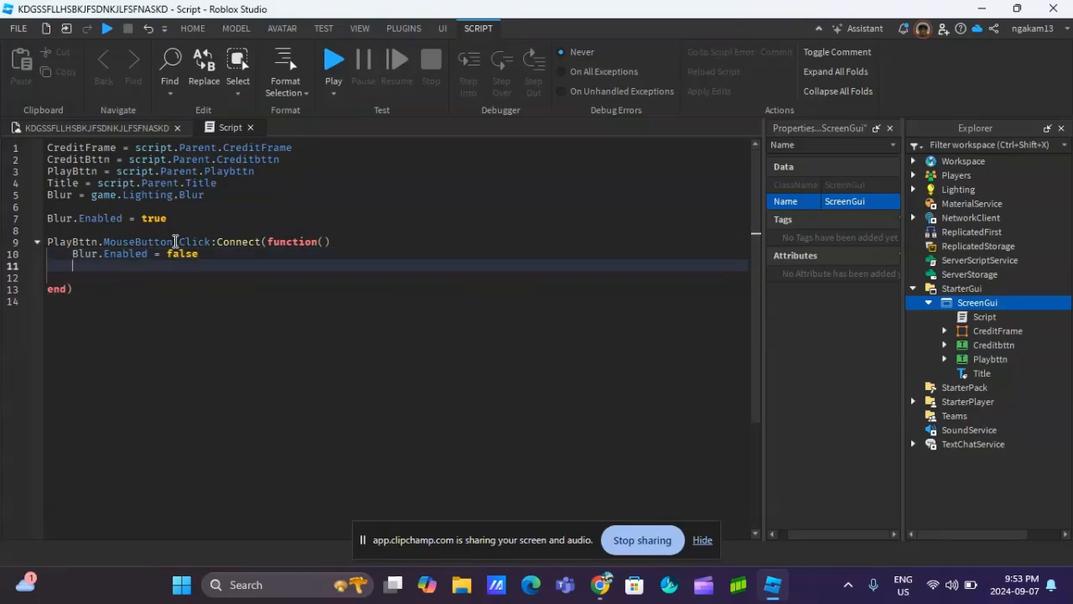
Add CreditFrame.Visible = false as the second line of the play button's click function.
{"action": "type", "text": "C"}
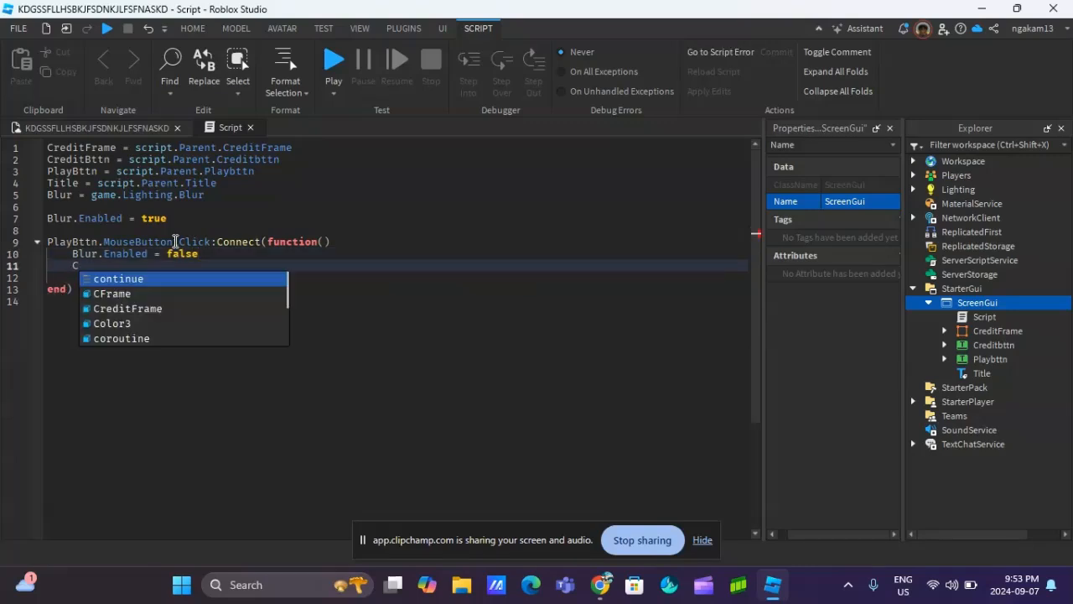
{"action": "key", "text": "Down"}
{"action": "key", "text": "Down"}
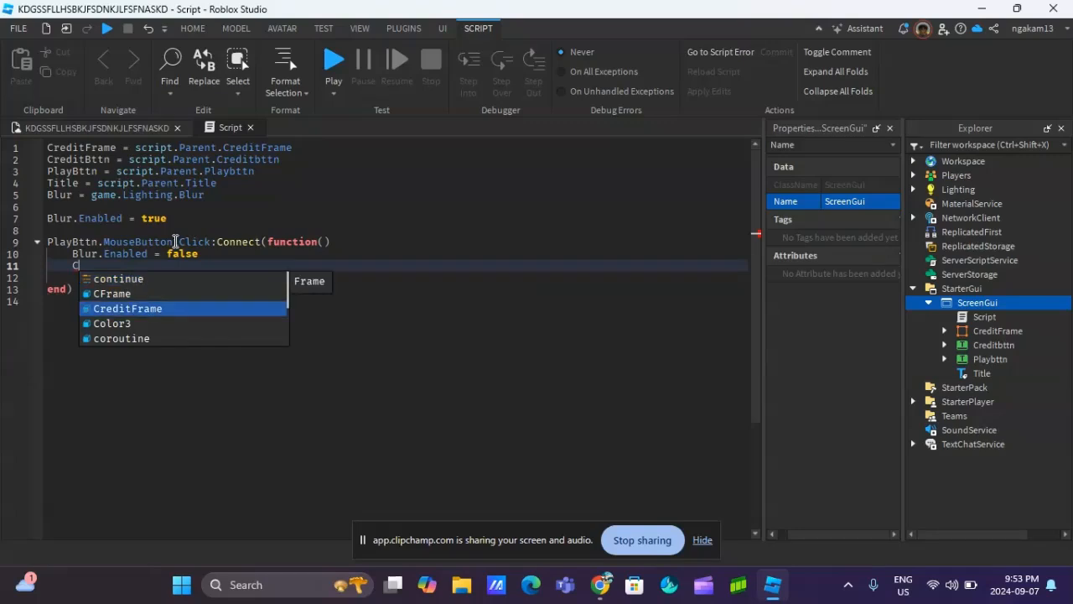
{"action": "key", "text": "Tab"}
{"action": "type", "text": ".e"}
{"action": "key", "text": "BackSpace"}
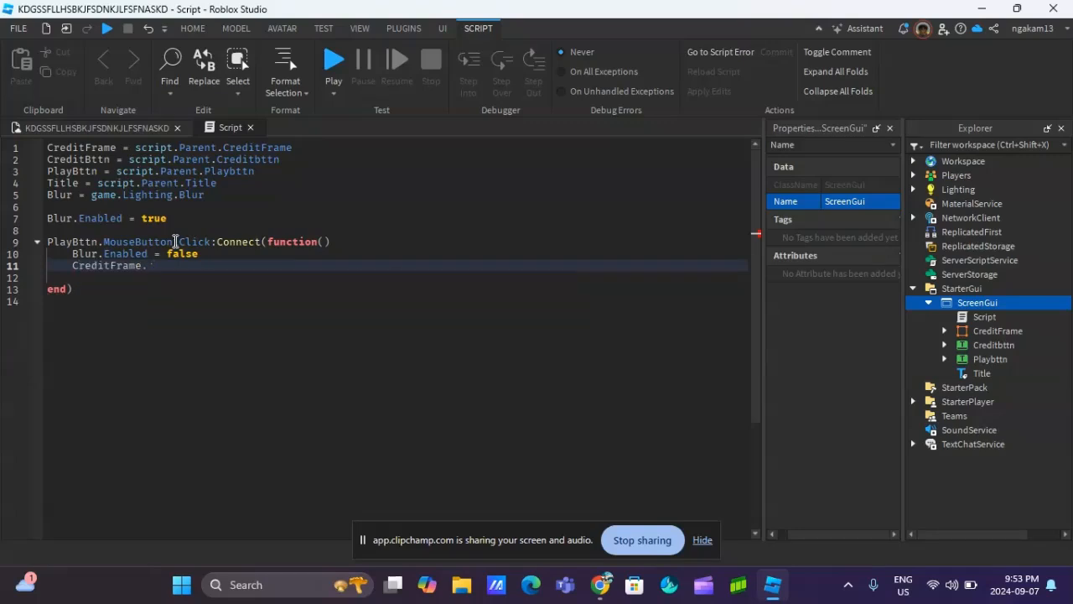
{"action": "type", "text": "Enab"}
{"action": "key", "text": "BackSpace"}
{"action": "key", "text": "BackSpace"}
{"action": "key", "text": "BackSpace"}
{"action": "key", "text": "BackSpace"}
{"action": "type", "text": ".V"}
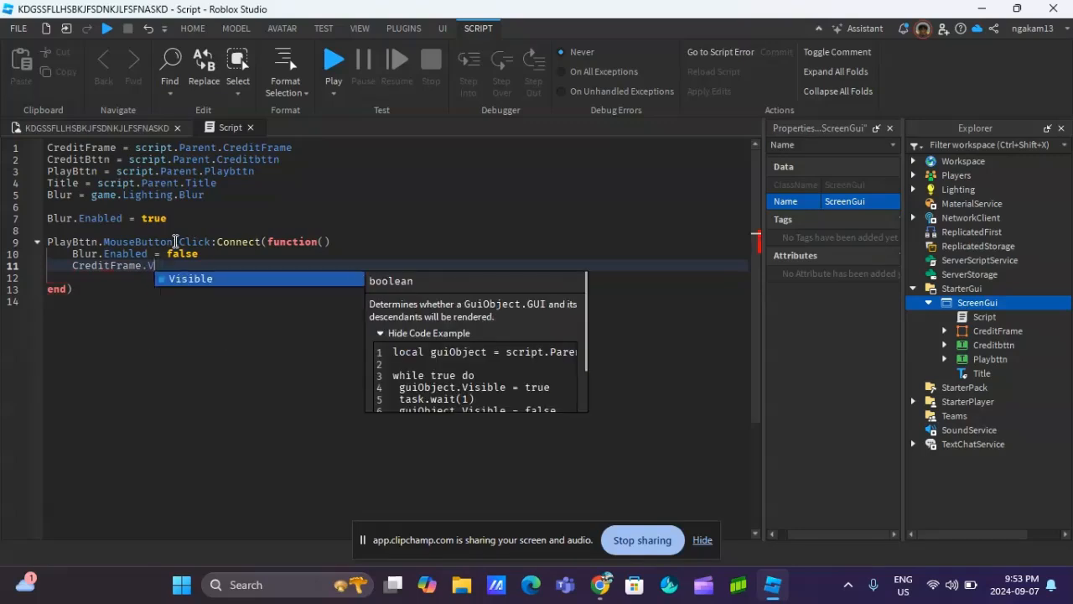
{"action": "type", "text": "isible = f"}
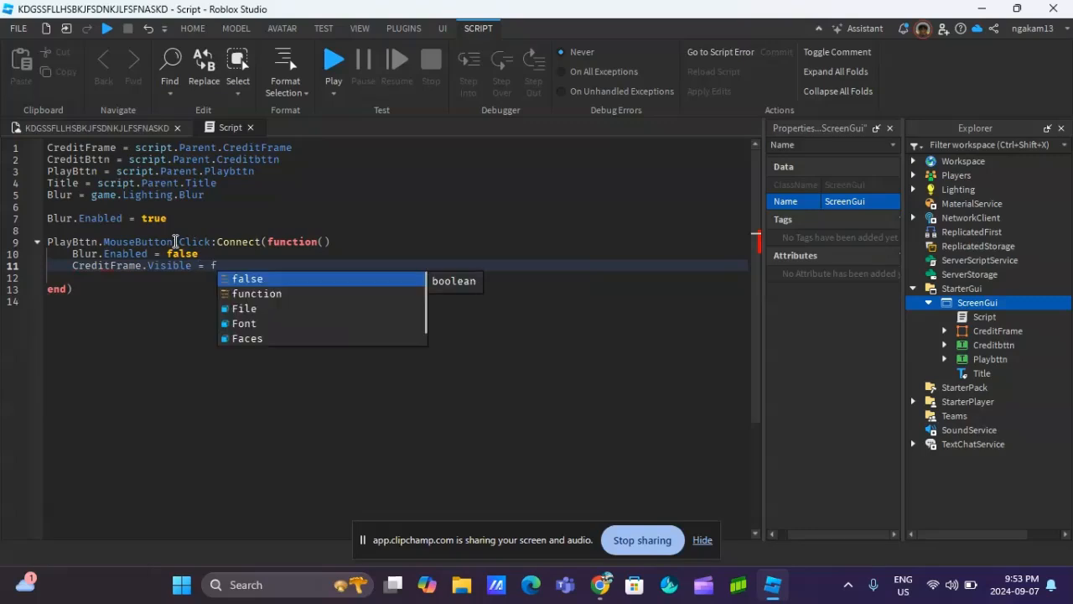
{"action": "type", "text": "alse"}
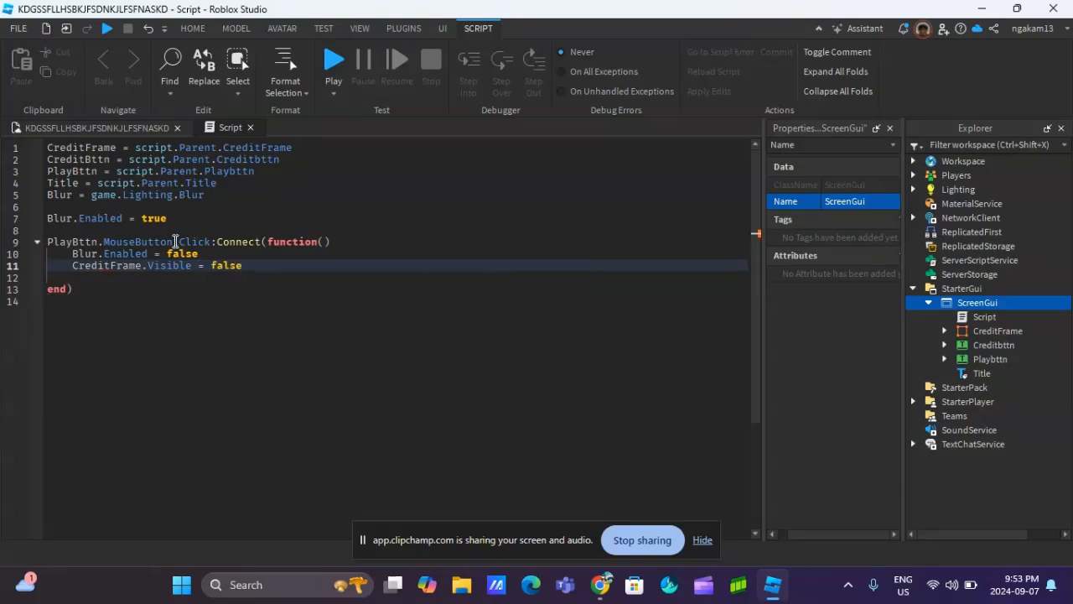
{"action": "key", "text": "Return"}
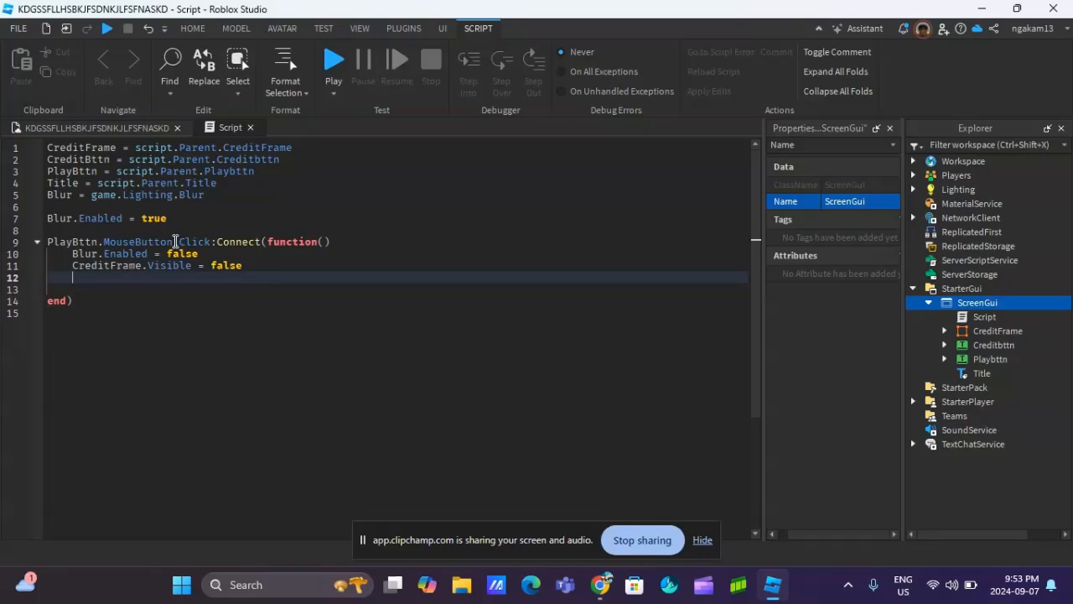
Add PlayBttn.Visible = false on line 12 of the play button's click function.
{"action": "type", "text": "Pla"}
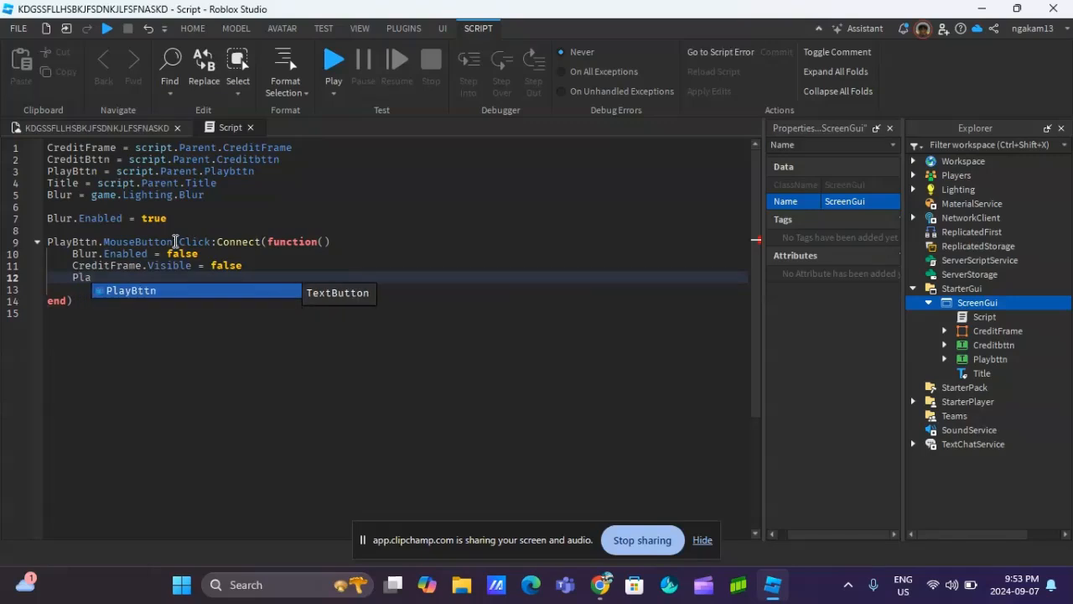
{"action": "key", "text": "Tab"}
{"action": "type", "text": ".Visible"}
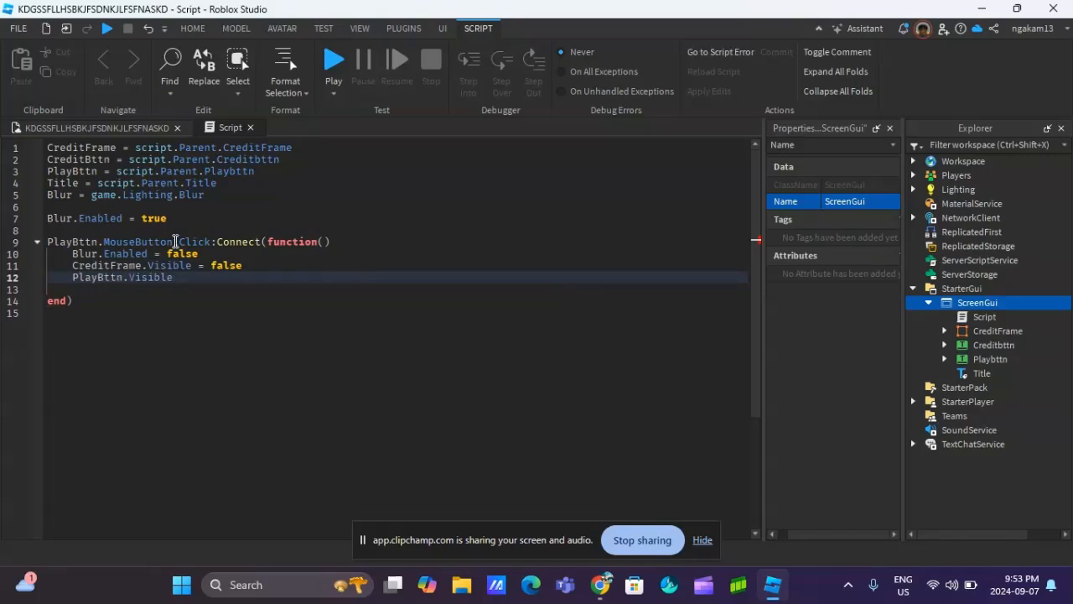
{"action": "type", "text": " = false"}
{"action": "key", "text": "Return"}
Add CreditBttn.Visible = false on line 13 of the play button's click function.
{"action": "type", "text": "Credit"}
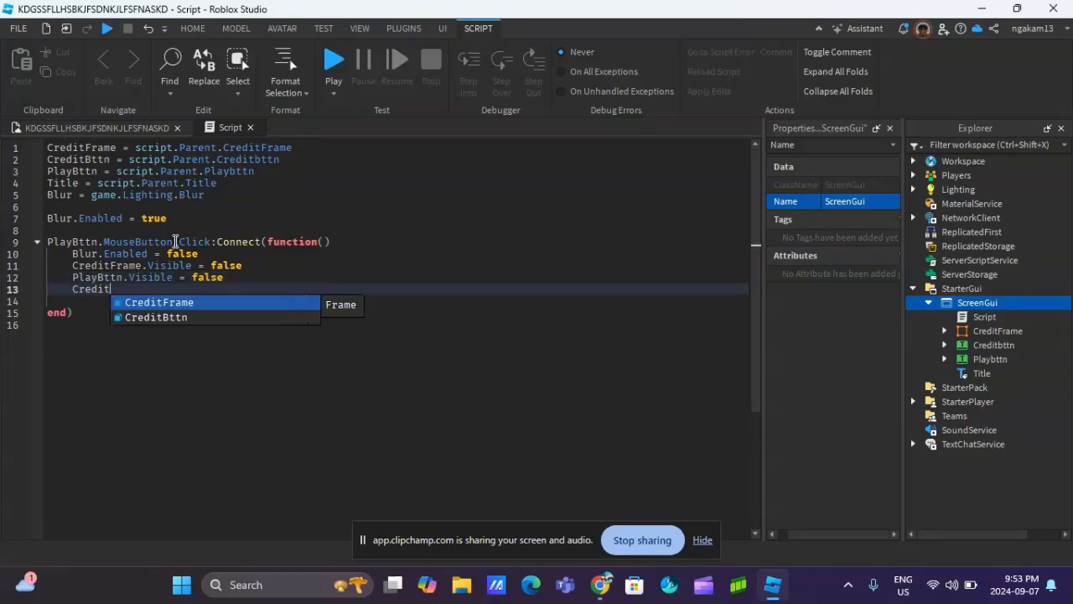
{"action": "key", "text": "Down"}
{"action": "key", "text": "Tab"}
{"action": "type", "text": "."}
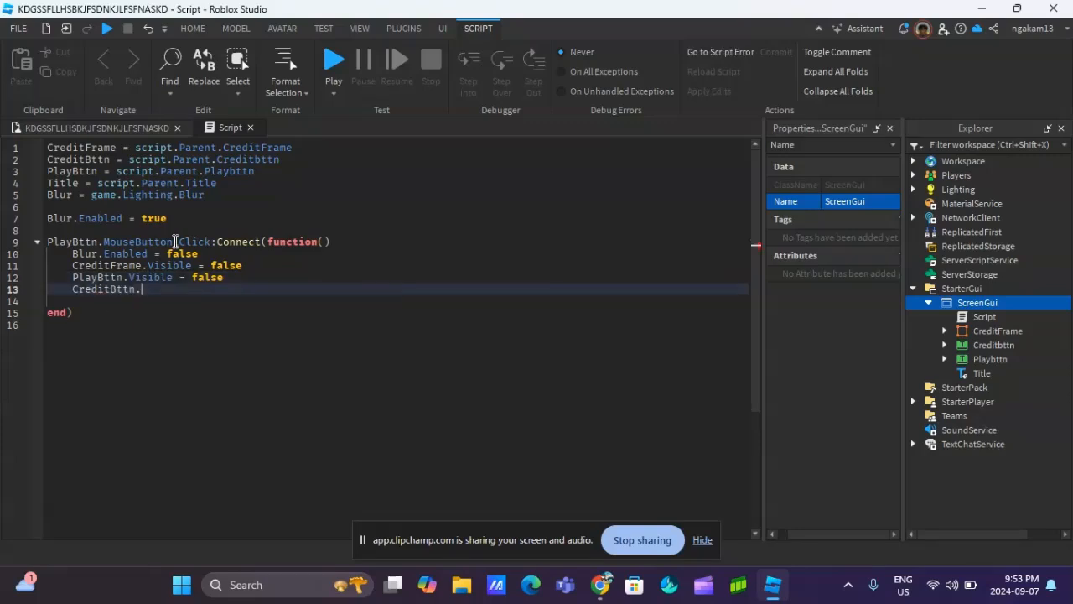
{"action": "type", "text": "Vis"}
{"action": "key", "text": "Tab"}
{"action": "type", "text": "= fals"}
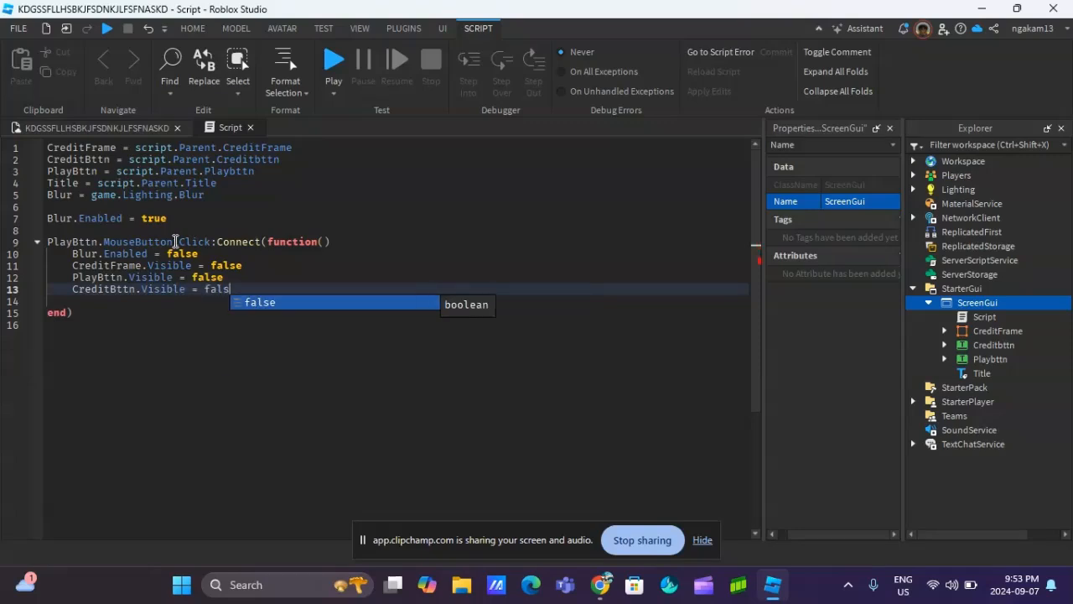
{"action": "type", "text": "e"}
{"action": "key", "text": "Return"}
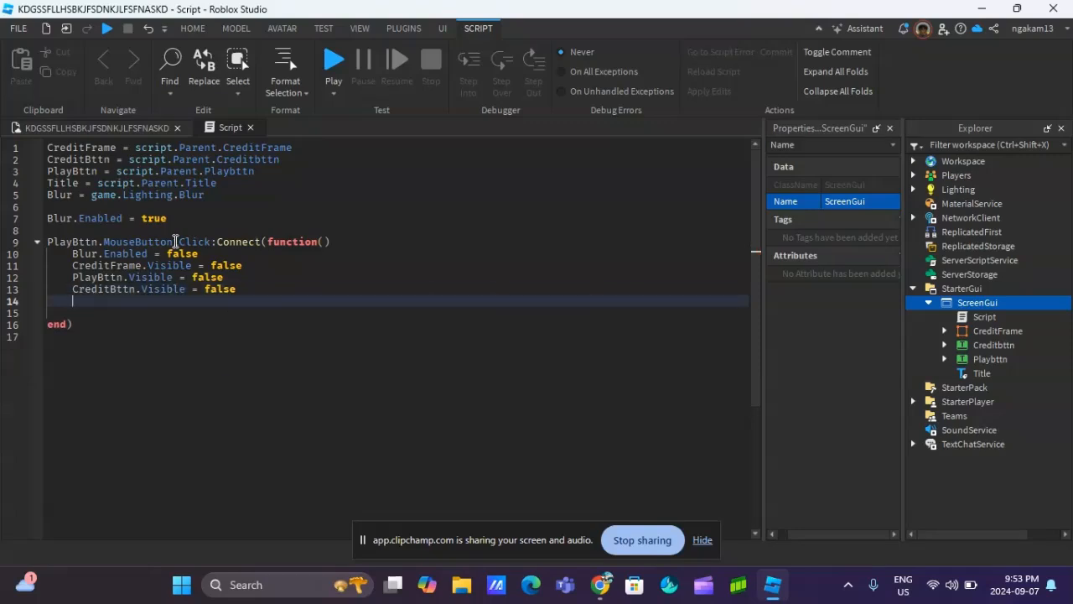
Add Title.Visible = false on line 14 and remove the blank line before the play function's closing end.
{"action": "type", "text": "Title.Visible"}
{"action": "type", "text": "= false"}
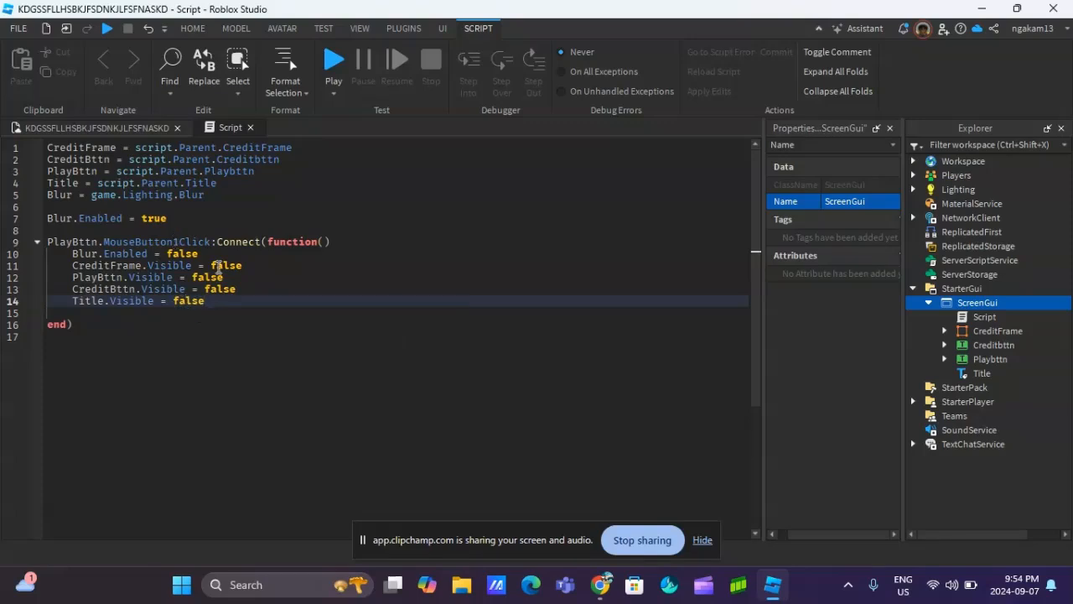
{"action": "left_click", "coordinate": [68, 311]}
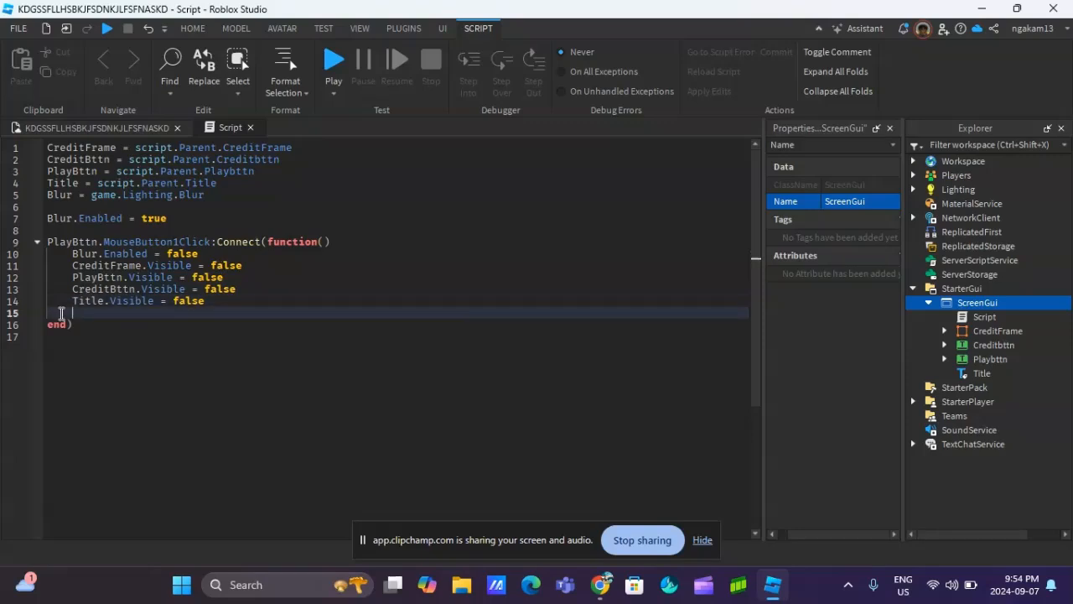
{"action": "key", "text": "BackSpace"}
{"action": "left_click", "coordinate": [79, 316]}
Duplicate the whole PlayBttn click function block directly below the original, starting on line 16.
{"action": "left_click_drag", "start_coordinate": [47, 241], "coordinate": [89, 324]}
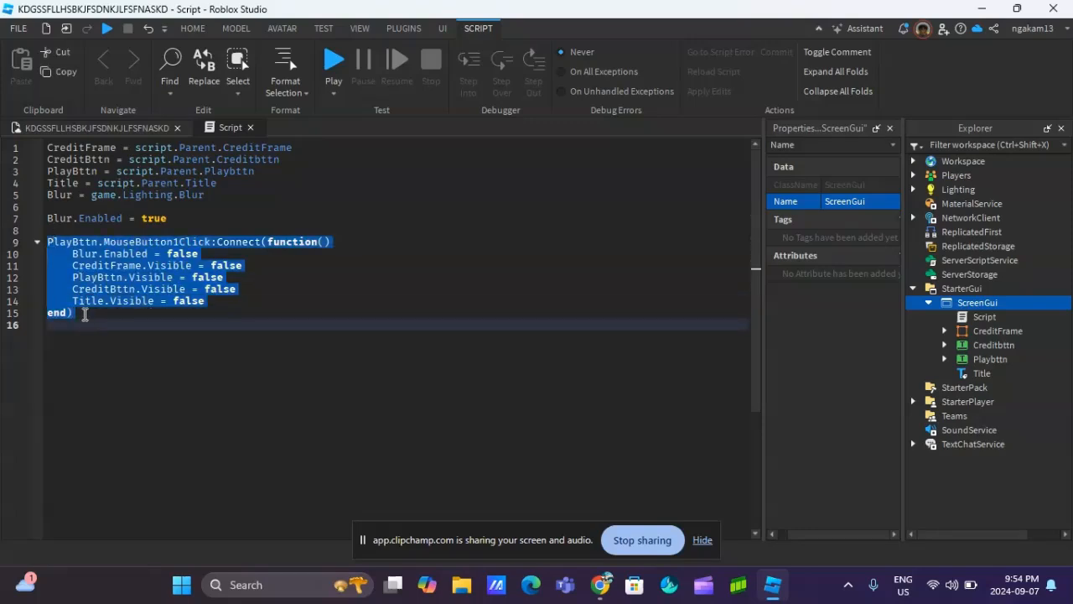
{"action": "key", "text": "ctrl+c"}
{"action": "left_click", "coordinate": [85, 314]}
{"action": "key", "text": "Return"}
{"action": "key", "text": "ctrl+v"}
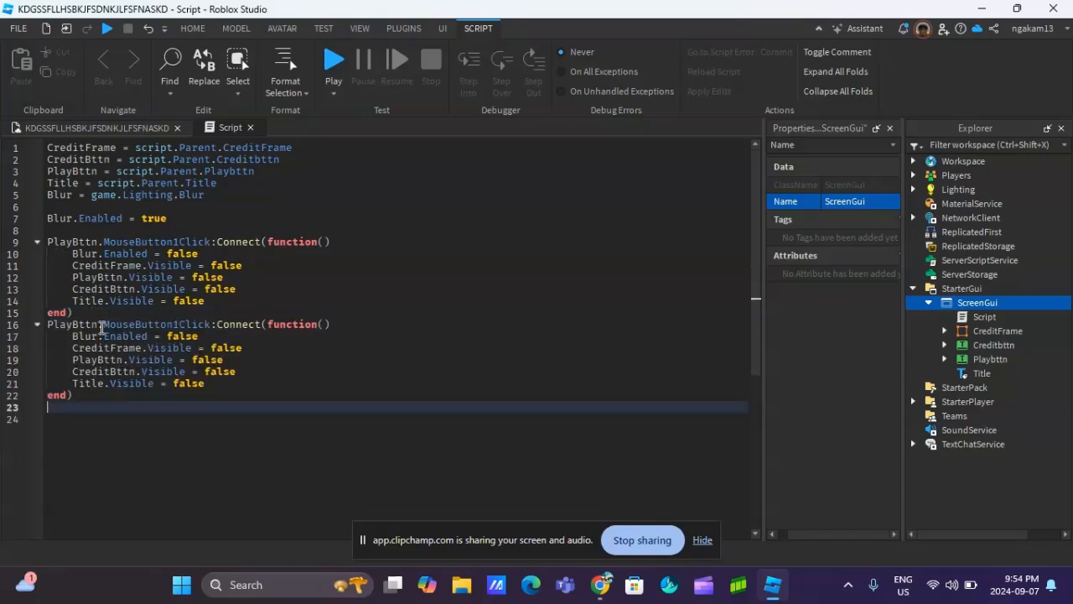
Replace PlayBttn with CreditBttn in the event line of the duplicated click function.
{"action": "left_click_drag", "start_coordinate": [98, 325], "coordinate": [47, 327]}
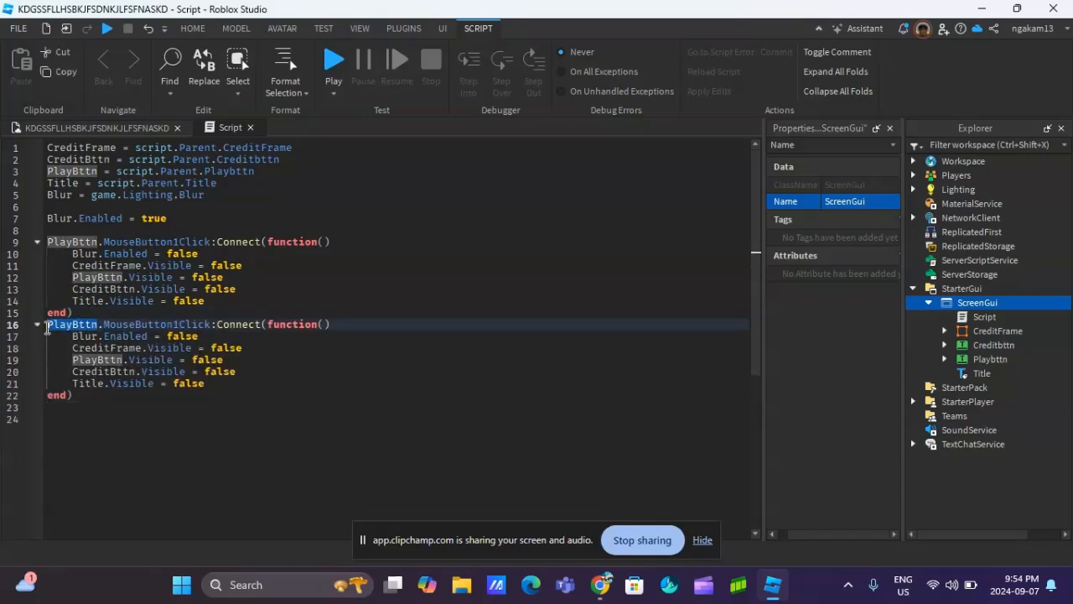
{"action": "type", "text": "Cre"}
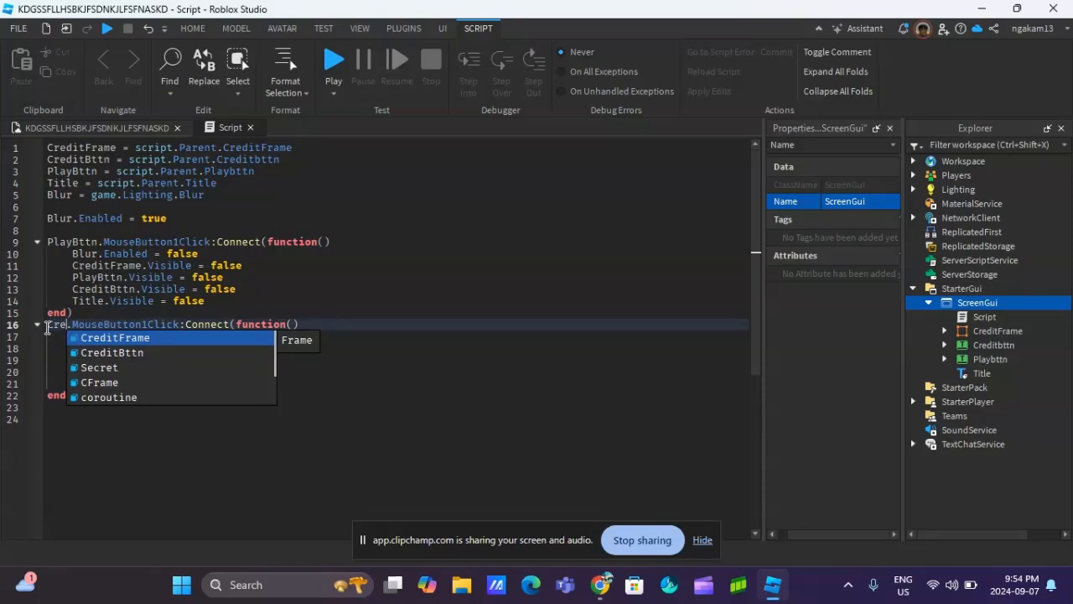
{"action": "key", "text": "Down"}
{"action": "key", "text": "Return"}
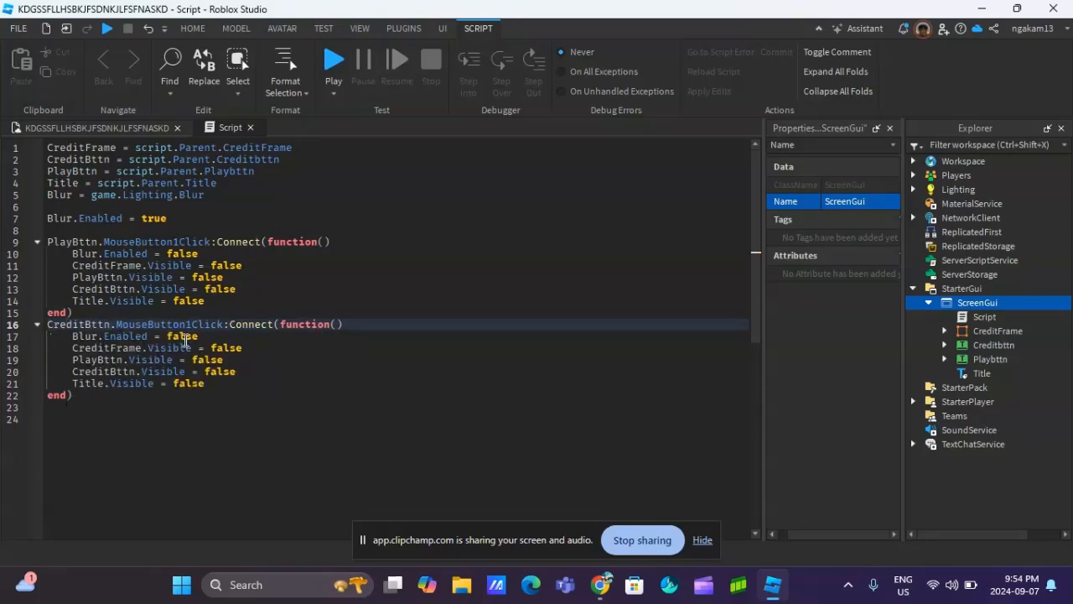
Set both Blur.Enabled and CreditFrame.Visible to true inside the CreditBttn click function.
{"action": "left_click", "coordinate": [193, 337]}
{"action": "left_click_drag", "start_coordinate": [194, 338], "coordinate": [168, 336]}
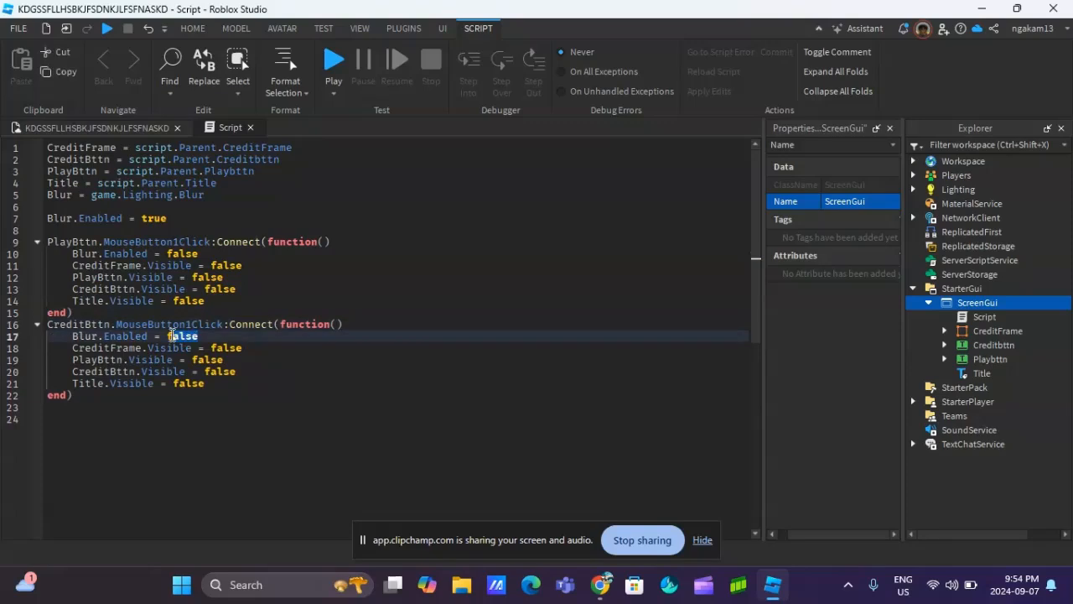
{"action": "type", "text": "truee"}
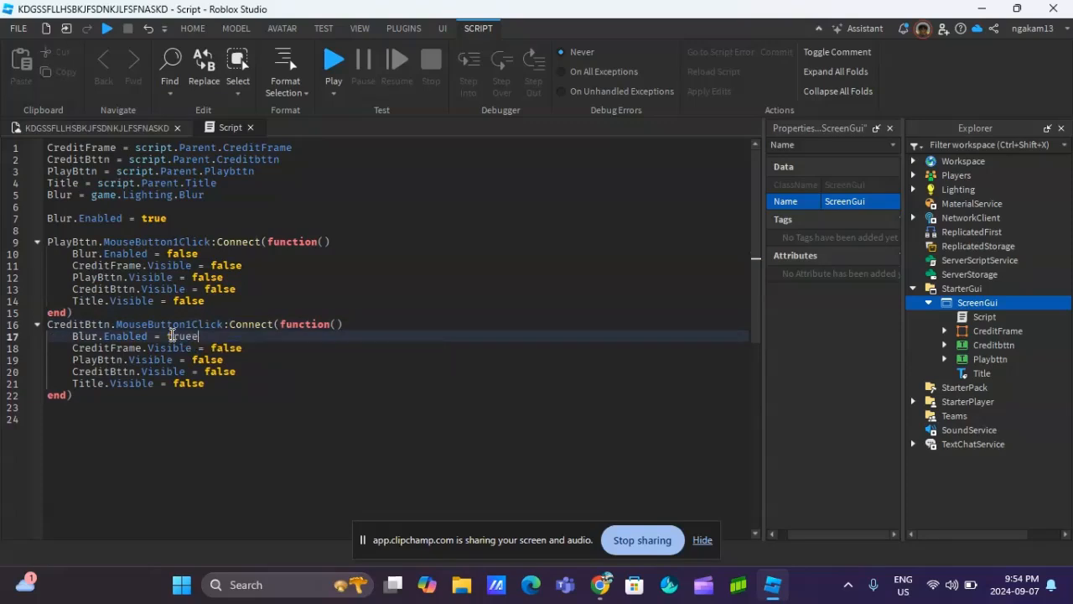
{"action": "key", "text": "BackSpace"}
{"action": "double_click", "coordinate": [225, 347]}
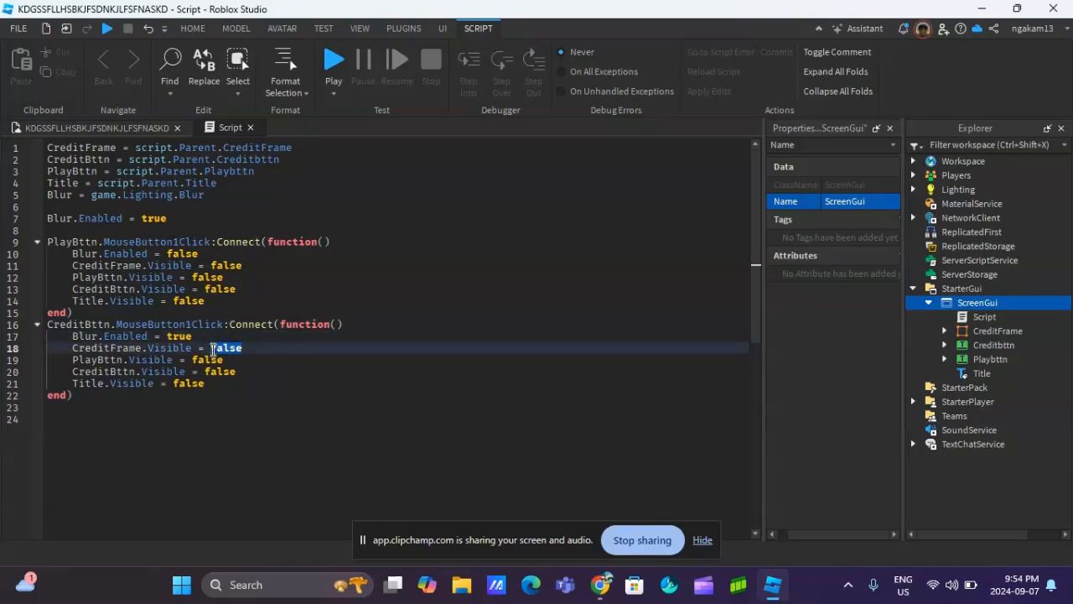
{"action": "type", "text": "true"}
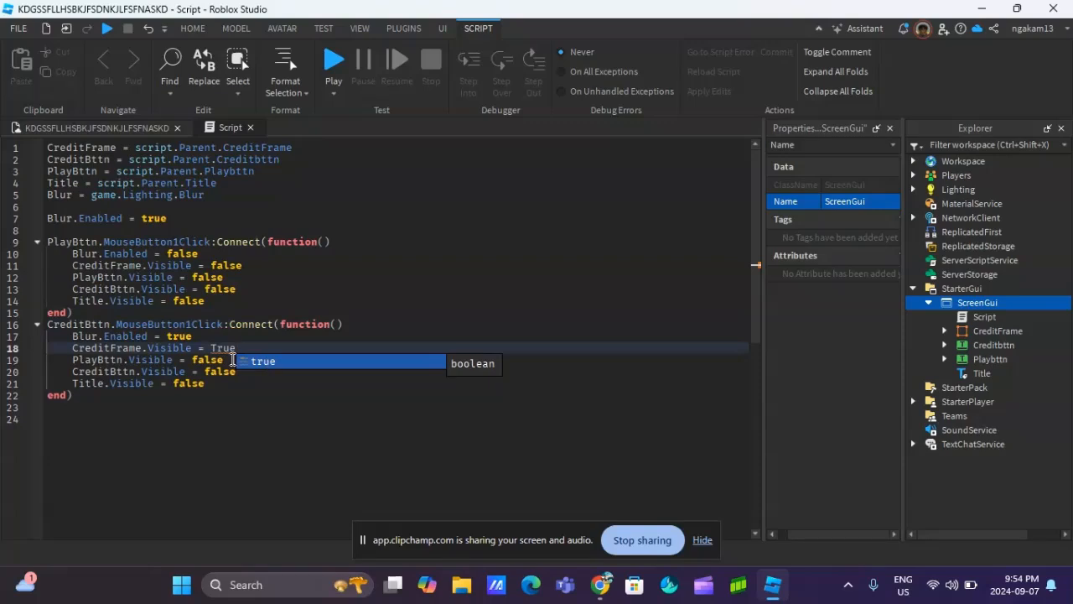
{"action": "left_click", "coordinate": [259, 359]}
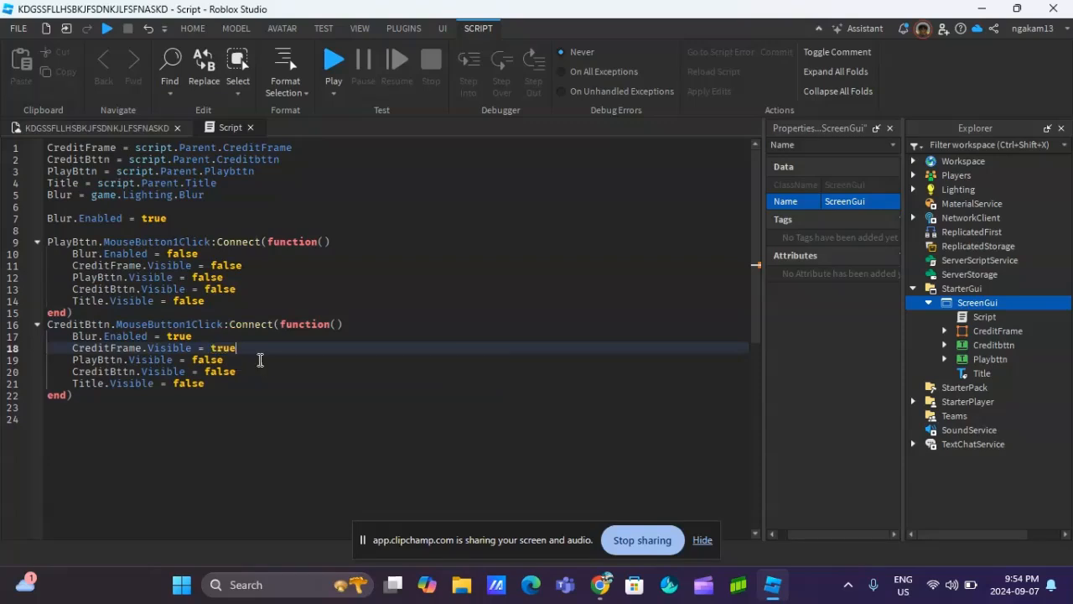
{"action": "left_click_drag", "start_coordinate": [223, 359], "coordinate": [192, 359]}
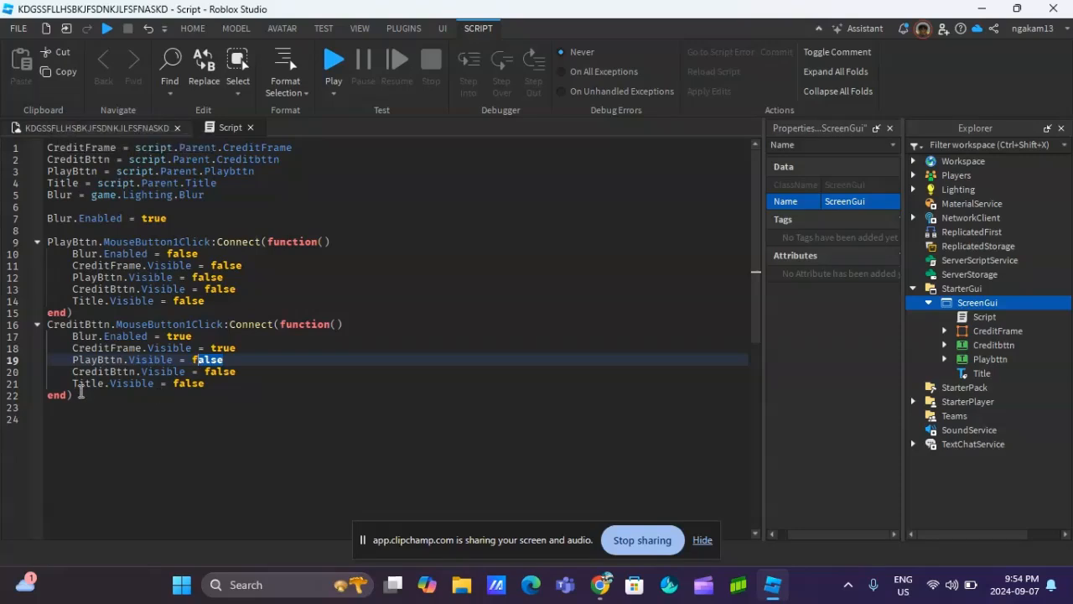
{"action": "left_click", "coordinate": [945, 331]}
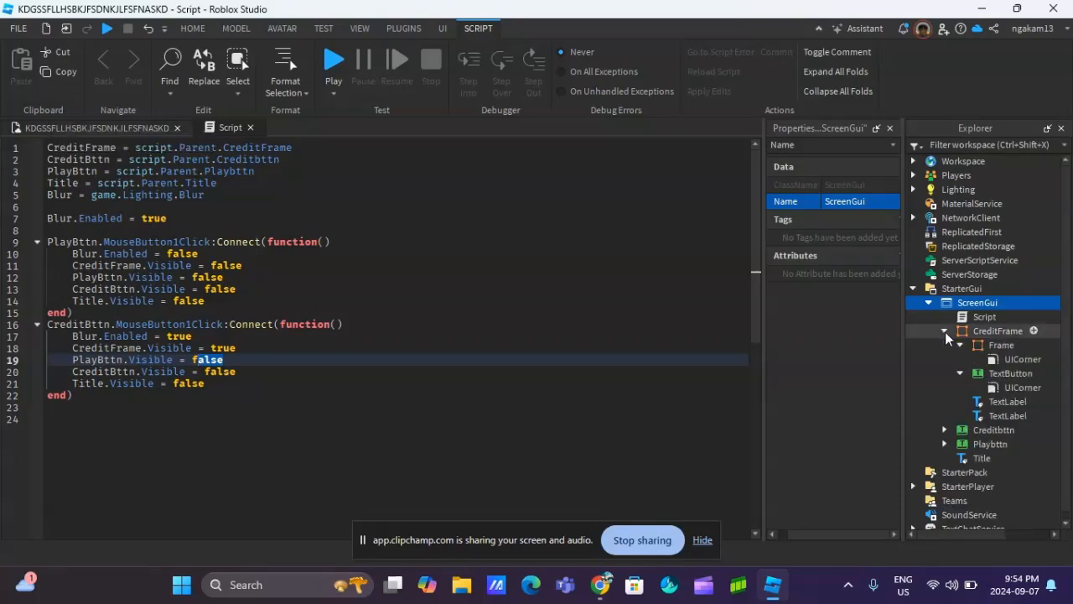
{"action": "left_click", "coordinate": [947, 317]}
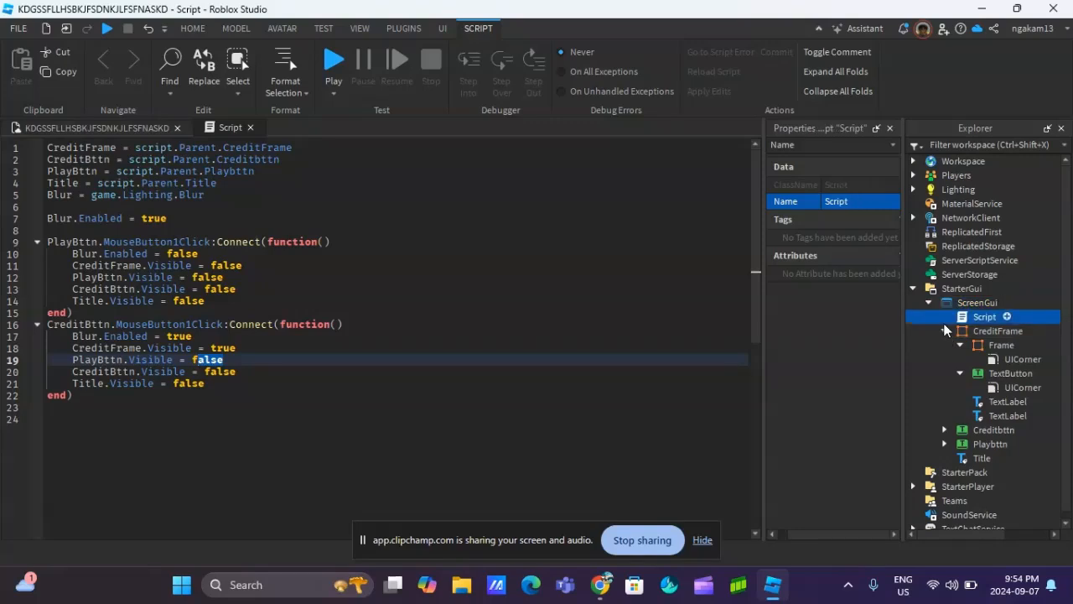
{"action": "left_click", "coordinate": [946, 331]}
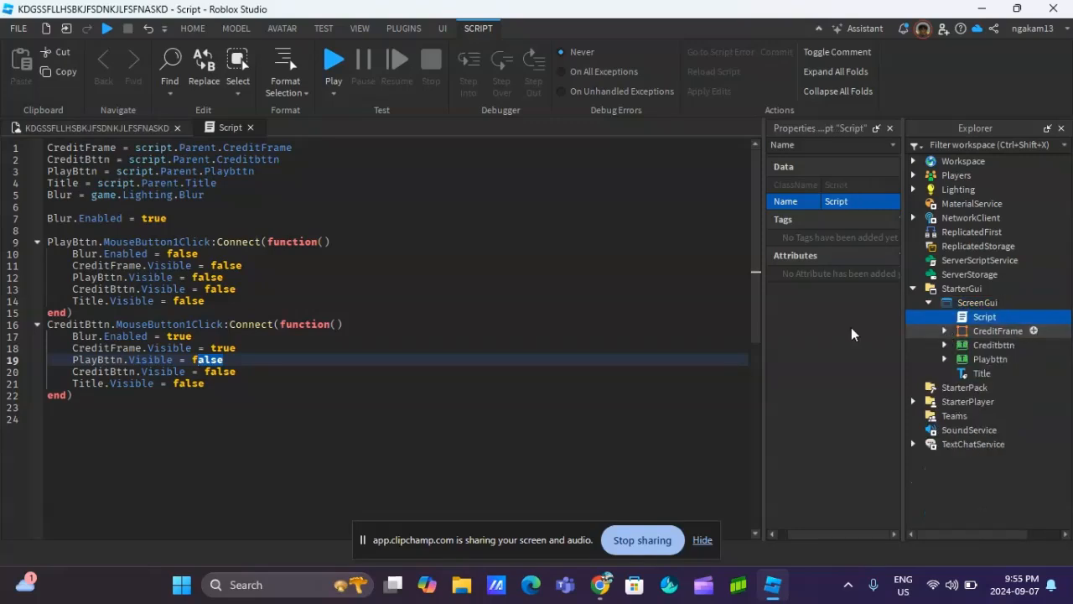
{"action": "left_click", "coordinate": [206, 193]}
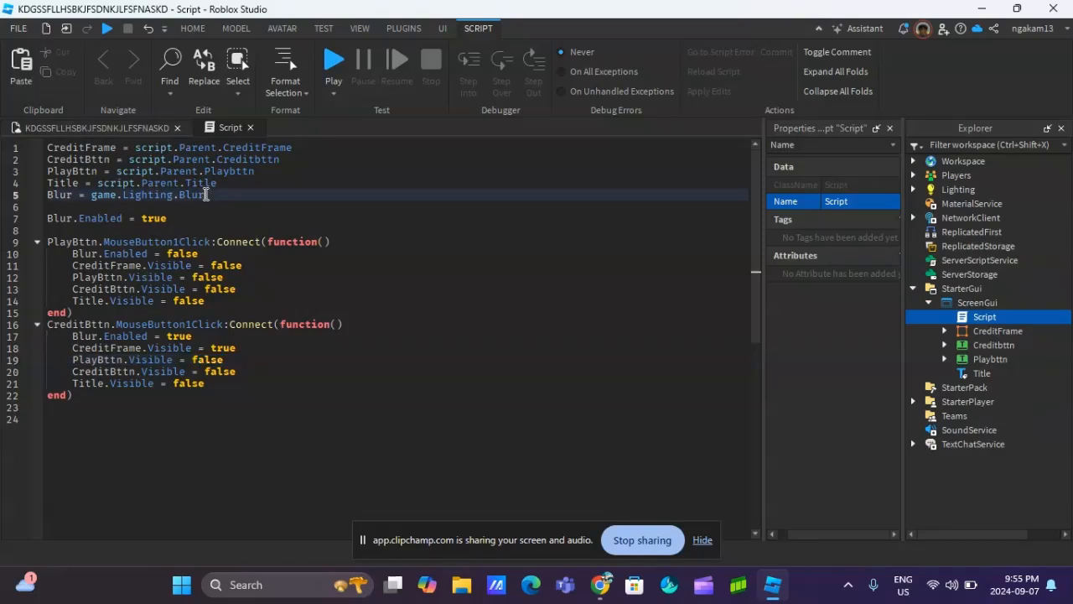
Declare X = CreditFrame.TextButton on line 24, below the CreditBttn click function.
{"action": "left_click", "coordinate": [78, 394]}
{"action": "key", "text": "Return"}
{"action": "key", "text": "Return"}
{"action": "type", "text": "X = "}
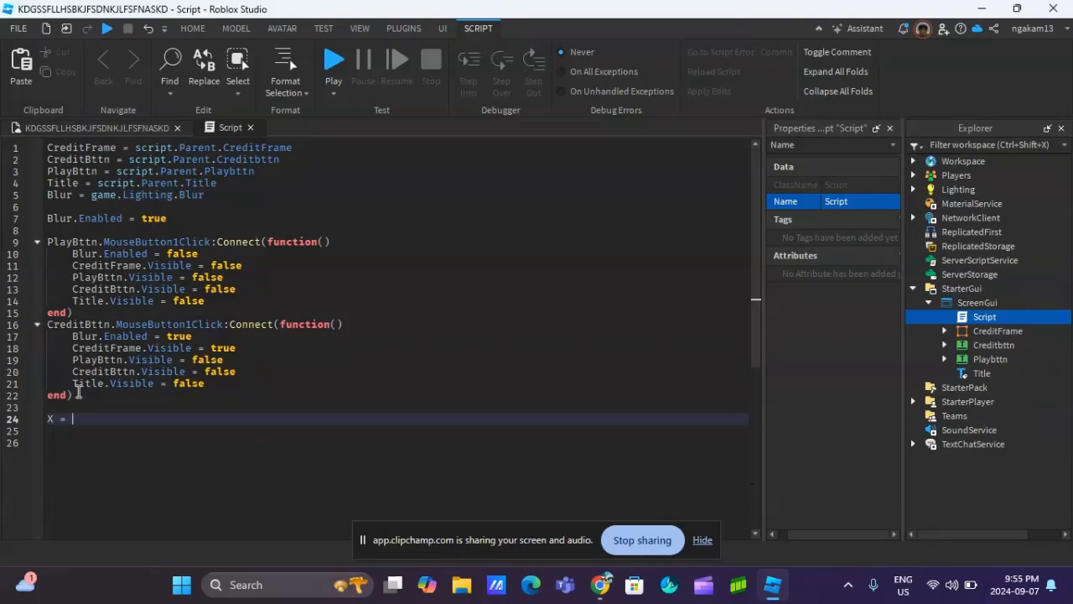
{"action": "type", "text": "Credi"}
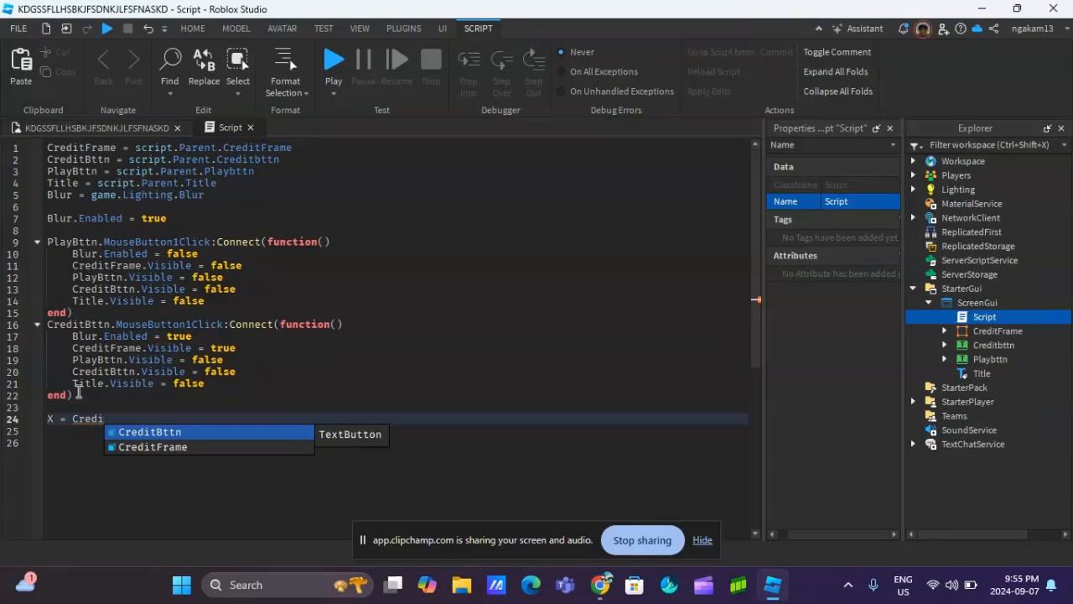
{"action": "key", "text": "Down"}
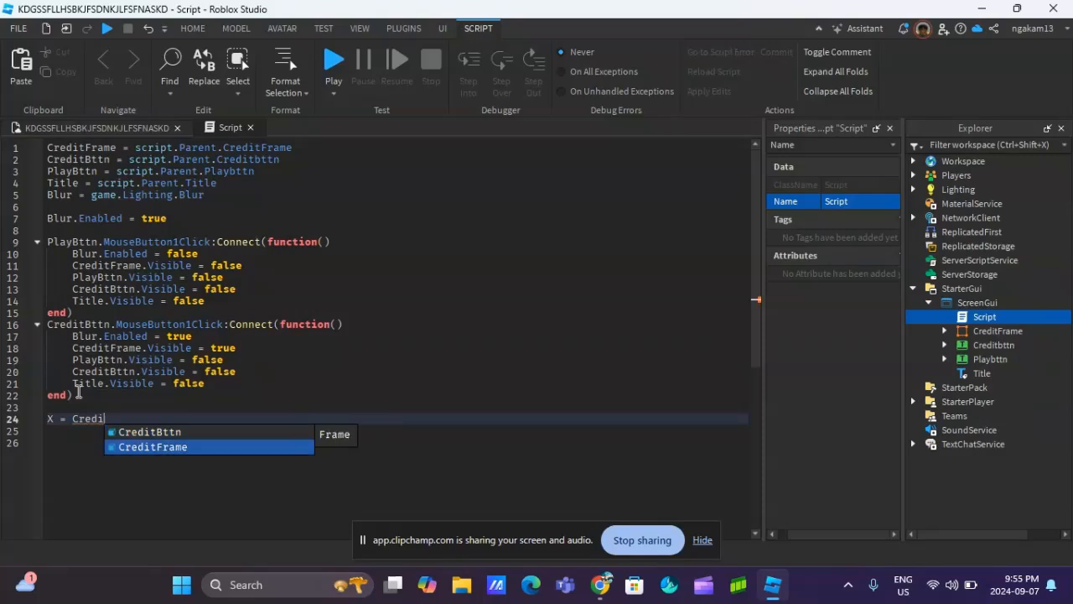
{"action": "key", "text": "Return"}
{"action": "type", "text": "."}
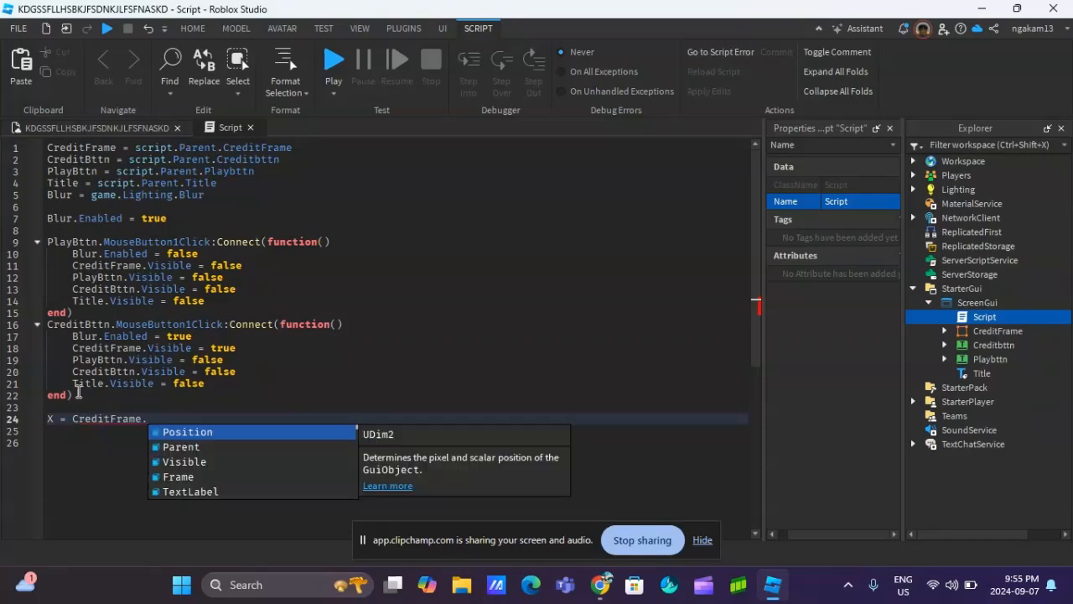
{"action": "type", "text": "Te"}
{"action": "key", "text": "Down"}
{"action": "key", "text": "Return"}
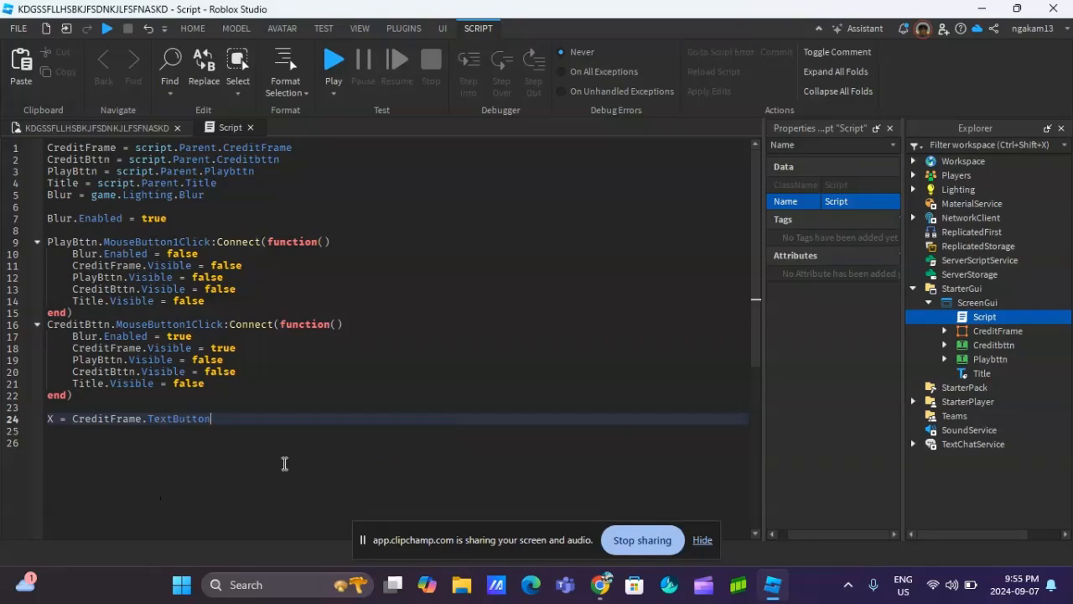
Add a copy of the whole PlayBttn click function block below the X declaration, starting on line 26.
{"action": "key", "text": "Return"}
{"action": "key", "text": "Return"}
{"action": "type", "text": "X."}
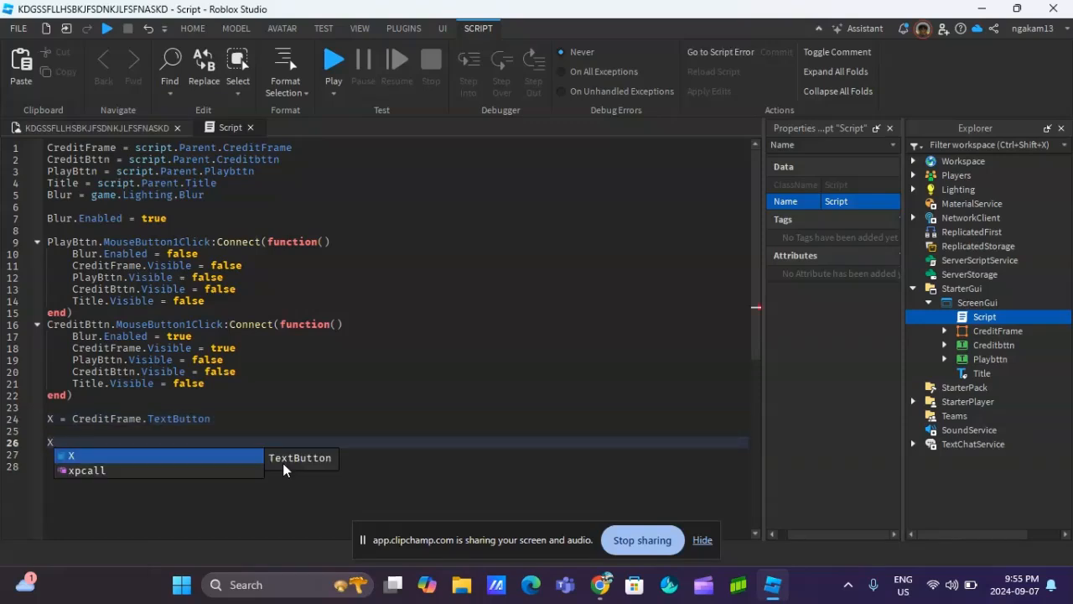
{"action": "key", "text": "BackSpace"}
{"action": "key", "text": "BackSpace"}
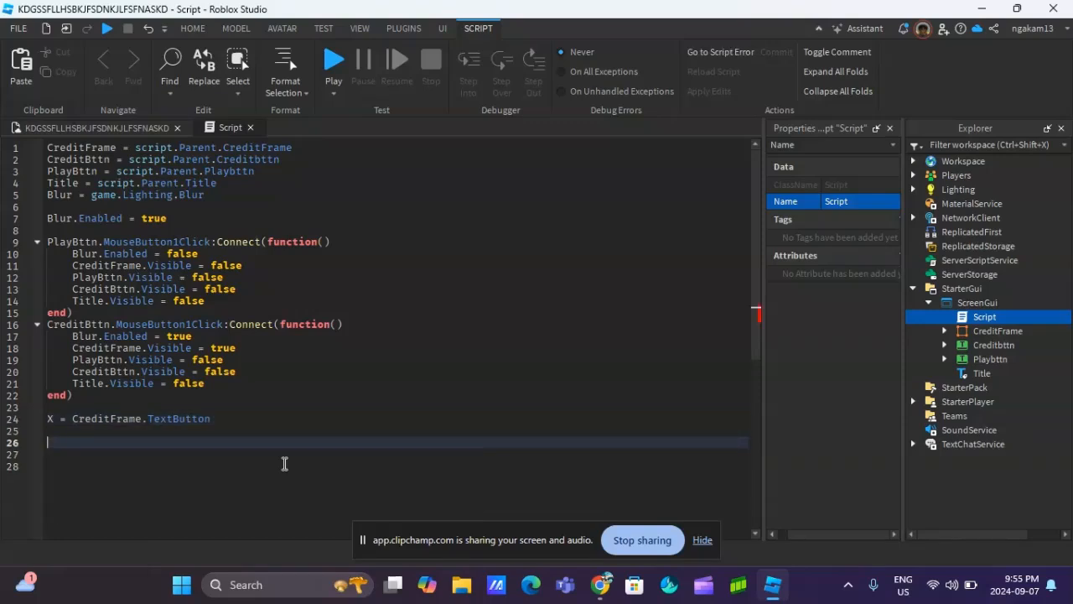
{"action": "left_click", "coordinate": [76, 394]}
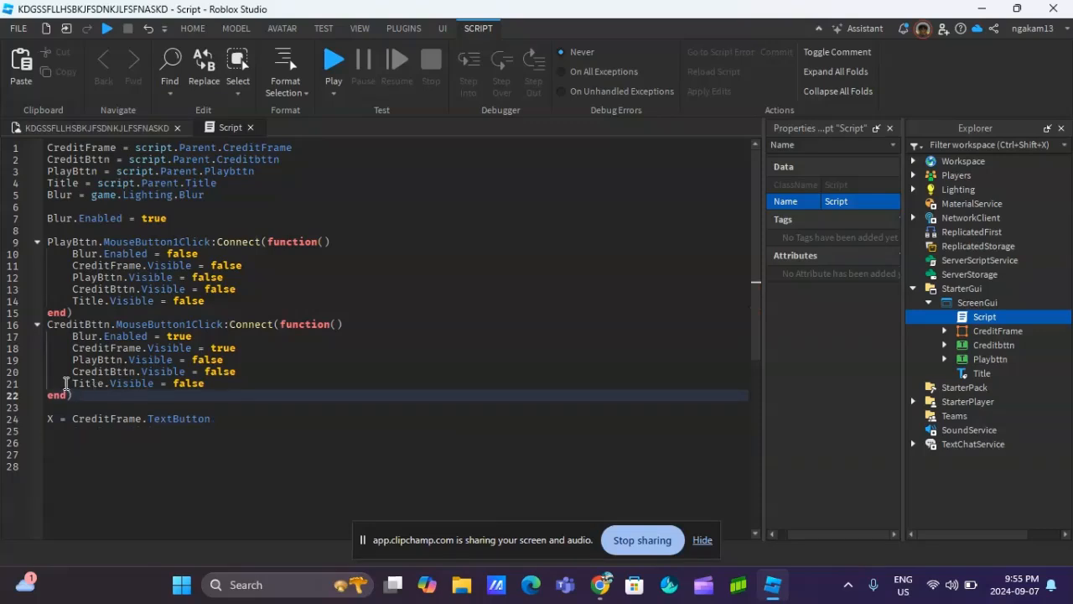
{"action": "left_click", "coordinate": [220, 424]}
{"action": "key", "text": "Return"}
{"action": "key", "text": "Return"}
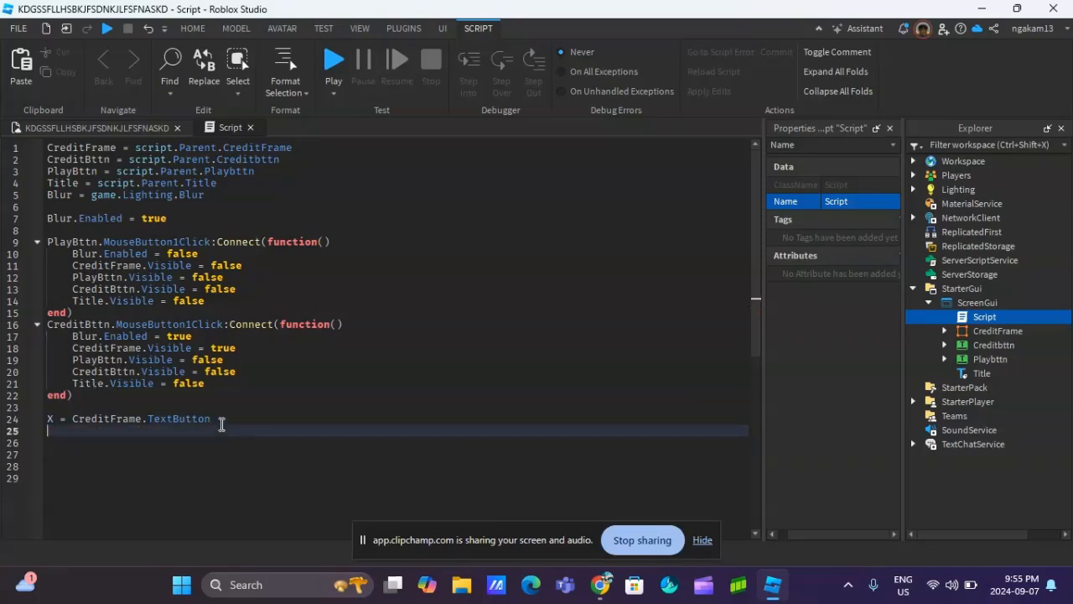
{"action": "type", "text": "PlayBttn.MouseButton1Click:Connect(function() \tBlur.Enabled = false \tCreditFrame.Visible = false \tPlayBttn.Visible = false \tCreditBttn.Visible = false \tTitle.Visible = false end)"}
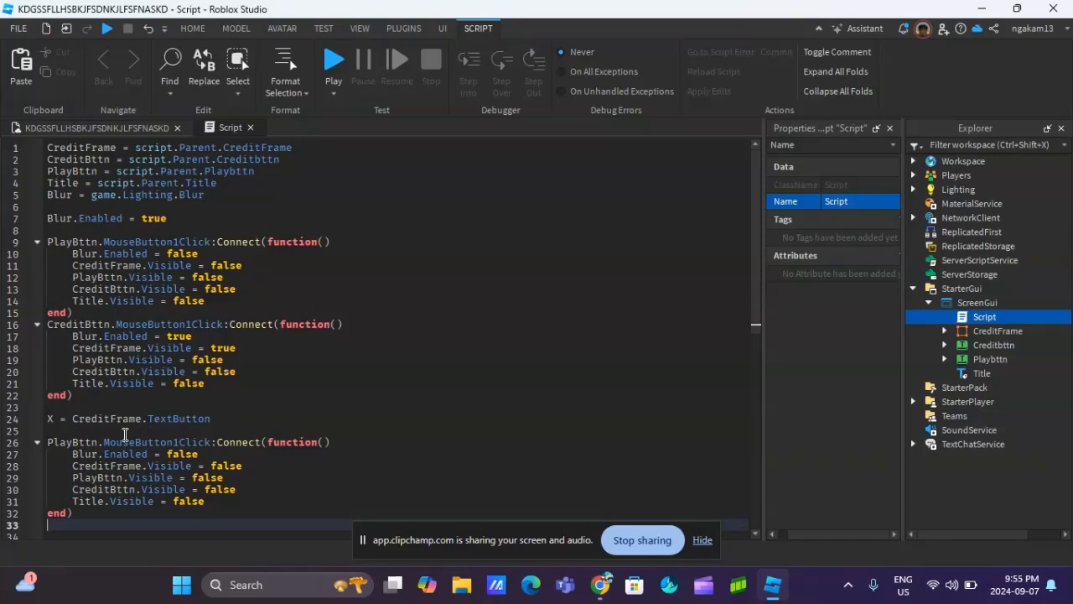
Replace PlayBttn with X in the event line of the copied click function on line 26.
{"action": "left_click_drag", "start_coordinate": [99, 442], "coordinate": [48, 442]}
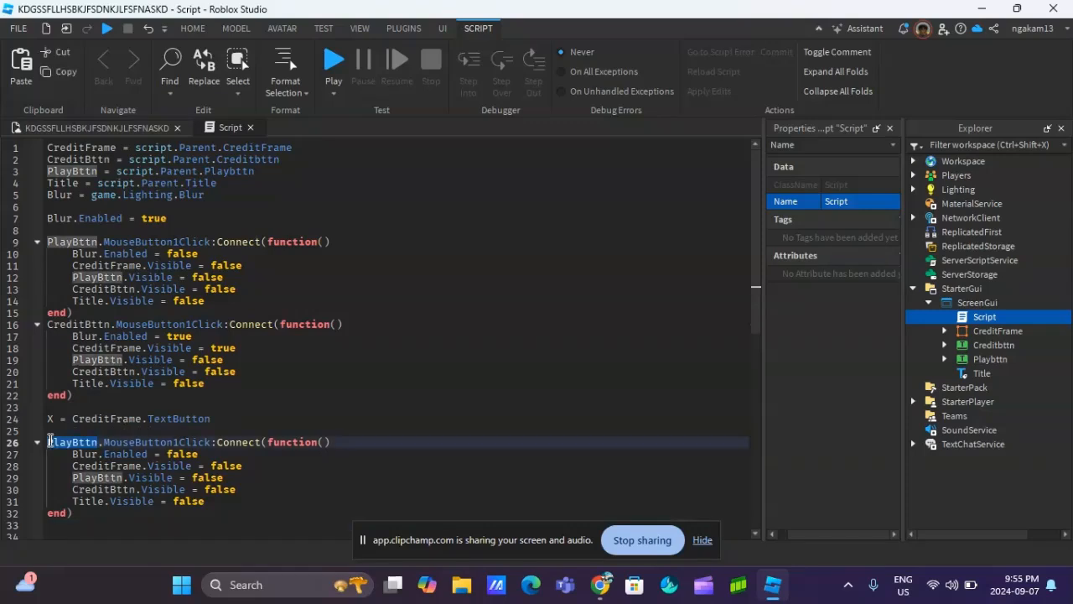
{"action": "type", "text": "X"}
{"action": "key", "text": "Escape"}
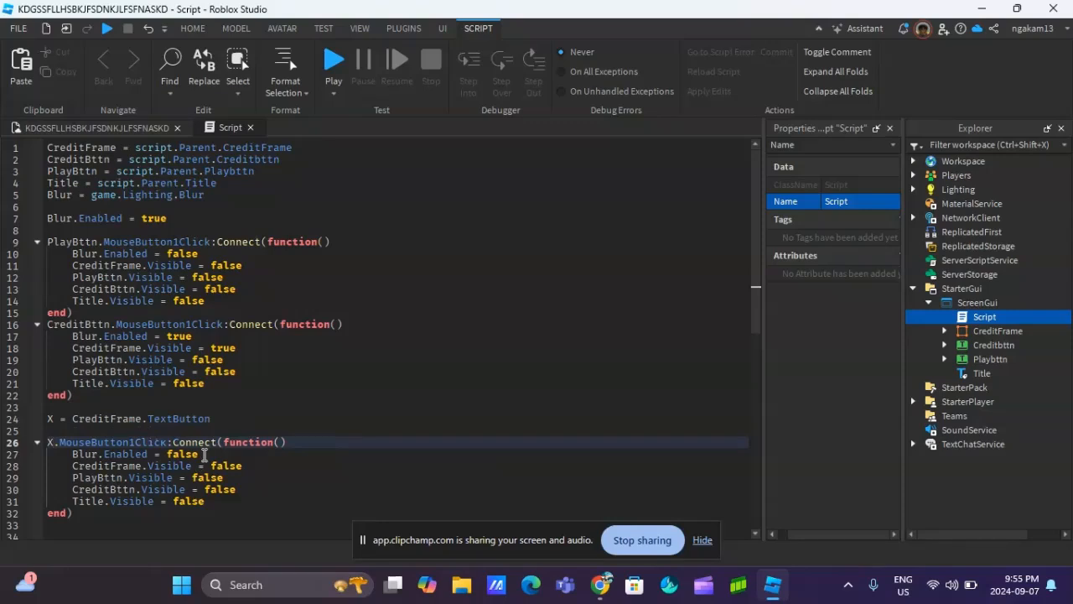
Set Blur.Enabled and PlayBttn.Visible to true inside the X click function.
{"action": "left_click_drag", "start_coordinate": [203, 456], "coordinate": [171, 454]}
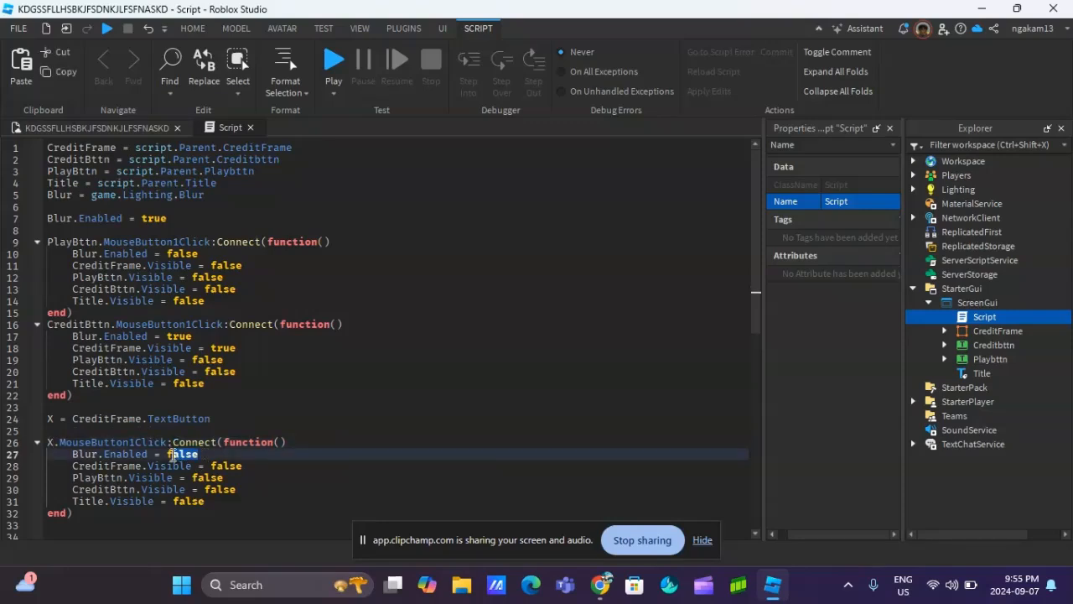
{"action": "key", "text": "BackSpace"}
{"action": "type", "text": "t"}
{"action": "key", "text": "Return"}
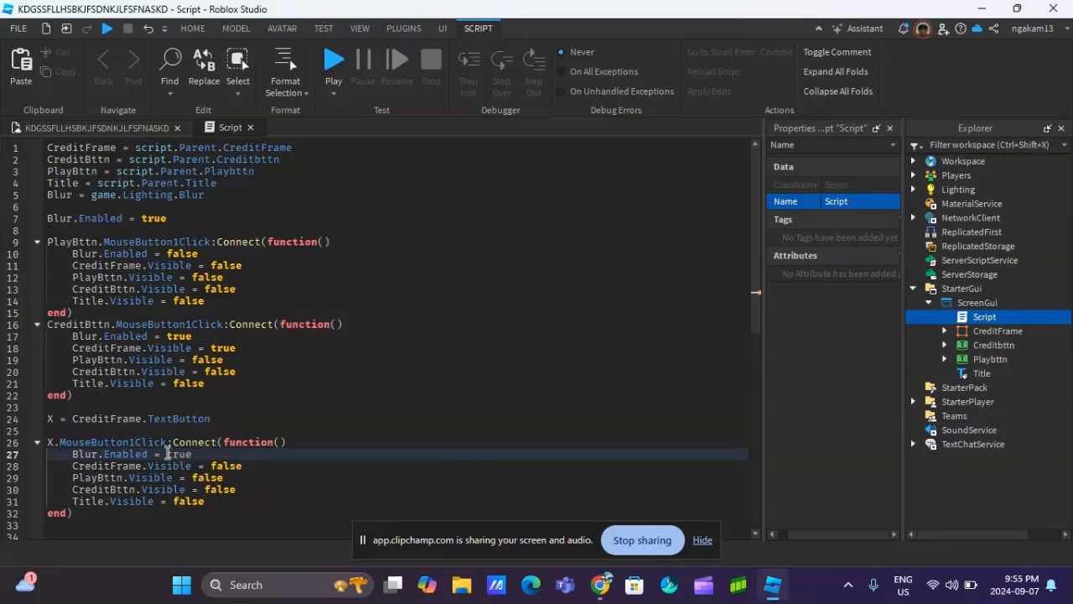
{"action": "double_click", "coordinate": [211, 466]}
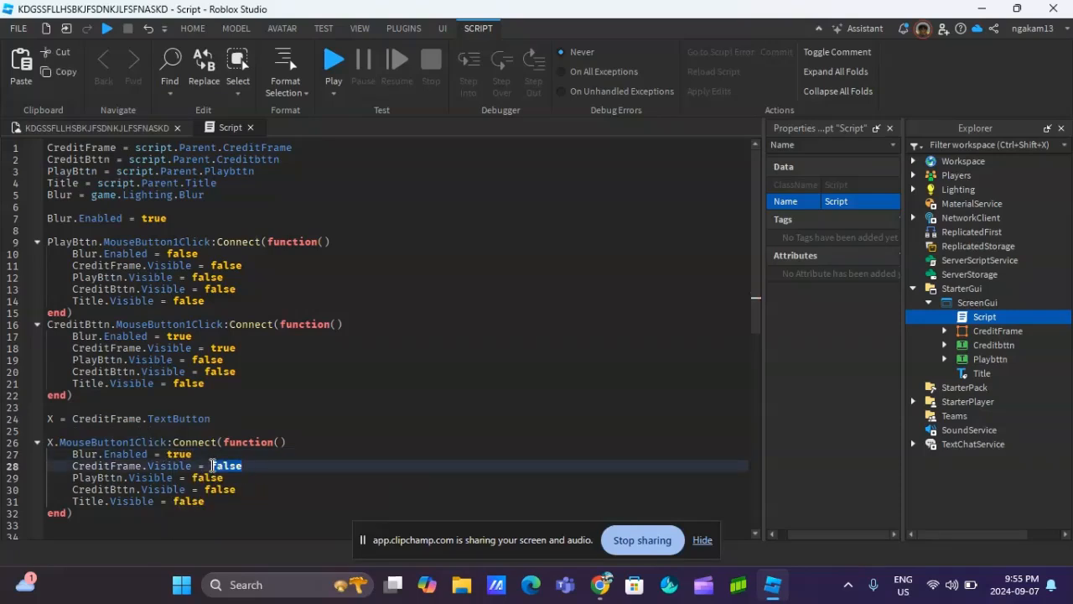
{"action": "double_click", "coordinate": [195, 477]}
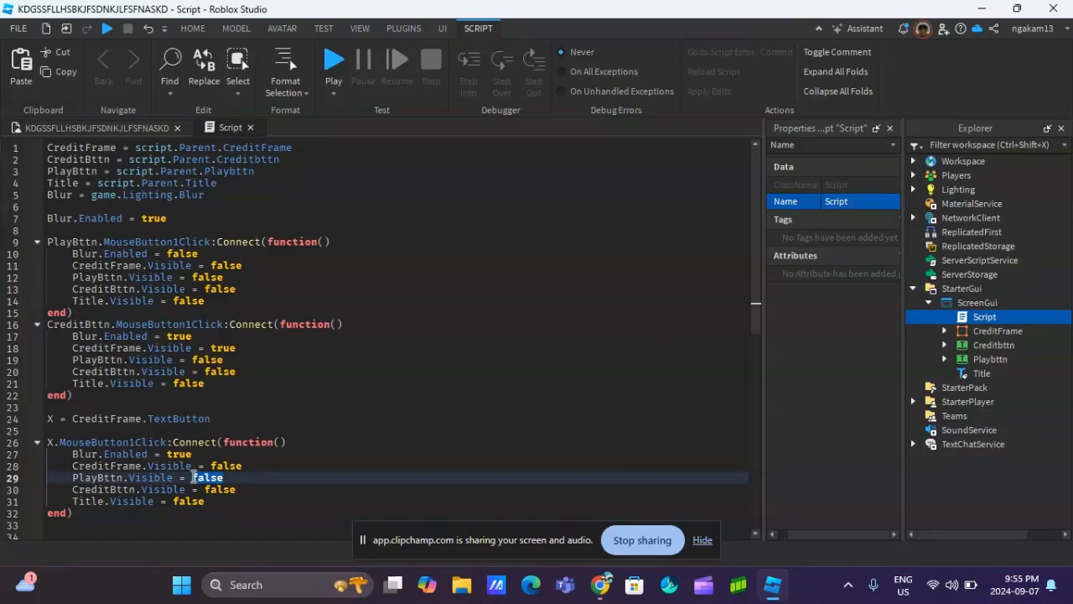
{"action": "type", "text": "true"}
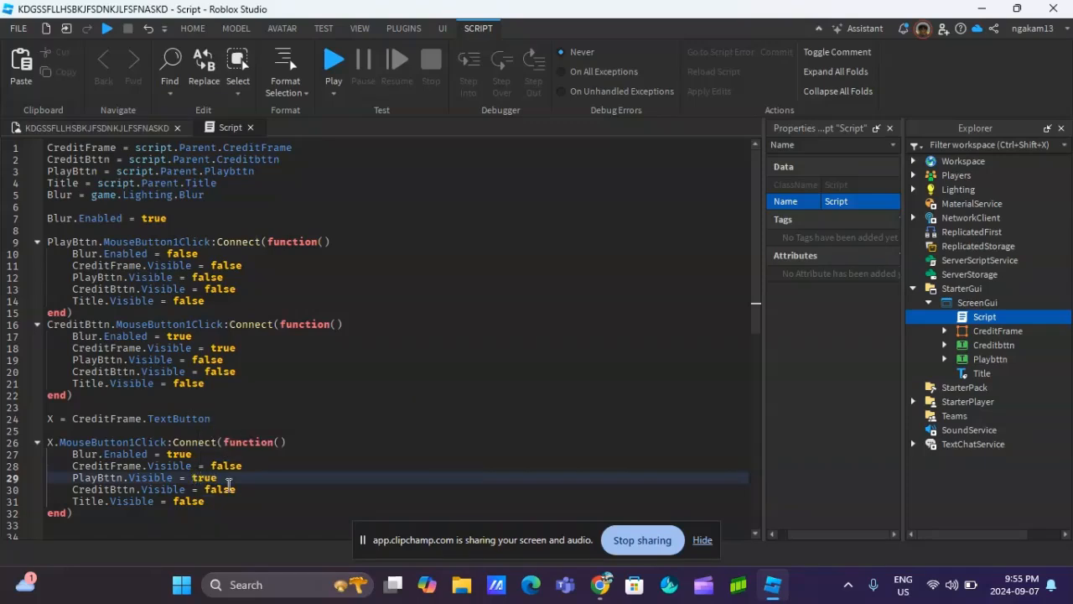
Set CreditBttn.Visible and Title.Visible to true inside the X click function.
{"action": "double_click", "coordinate": [220, 490]}
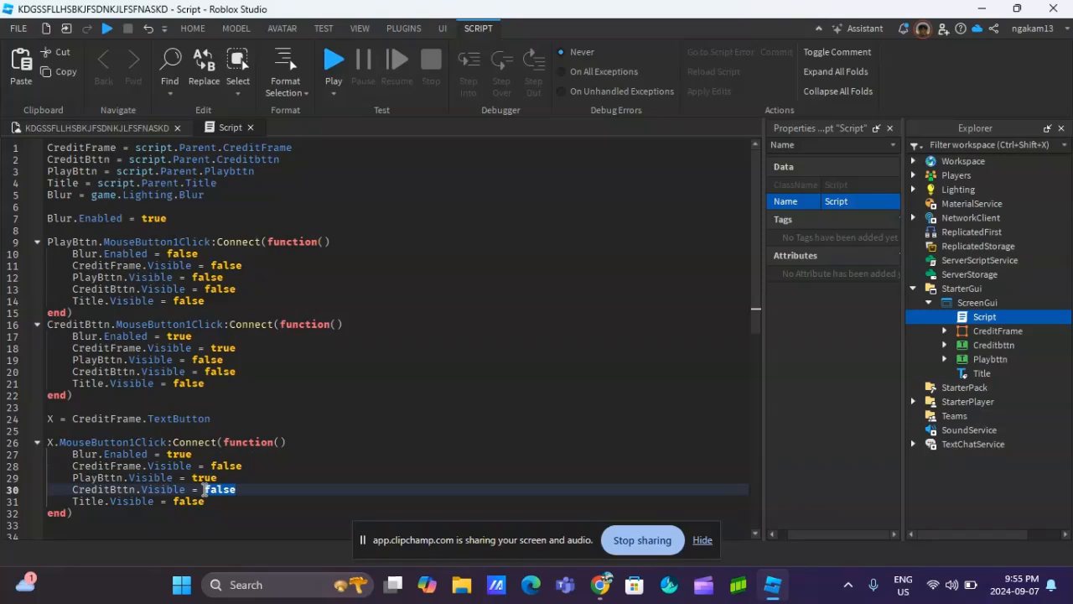
{"action": "type", "text": "teue"}
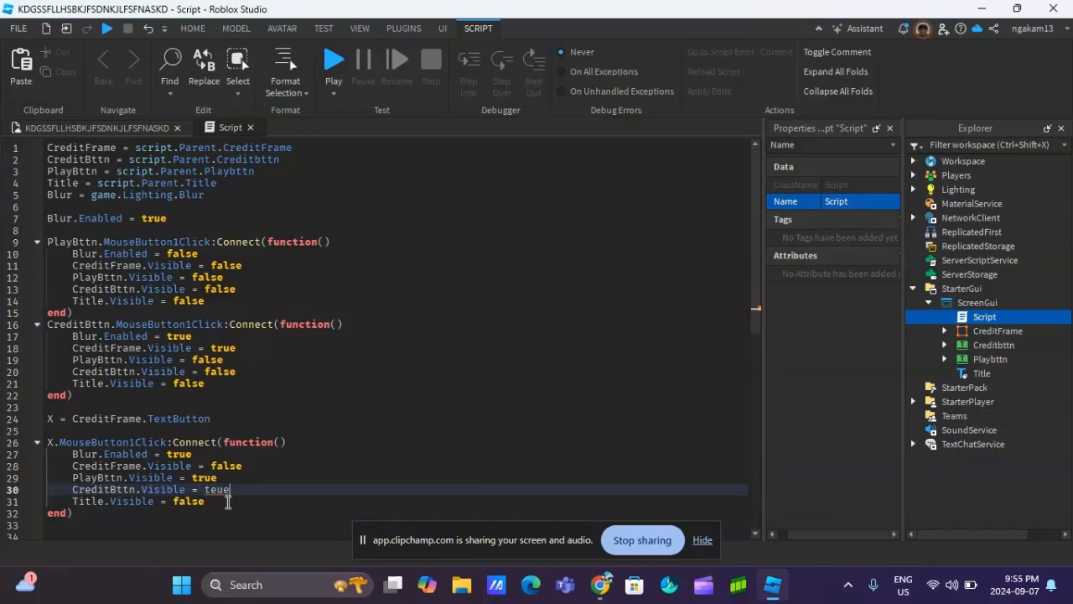
{"action": "key", "text": "BackSpace"}
{"action": "key", "text": "BackSpace"}
{"action": "key", "text": "BackSpace"}
{"action": "type", "text": "rue"}
{"action": "double_click", "coordinate": [177, 502]}
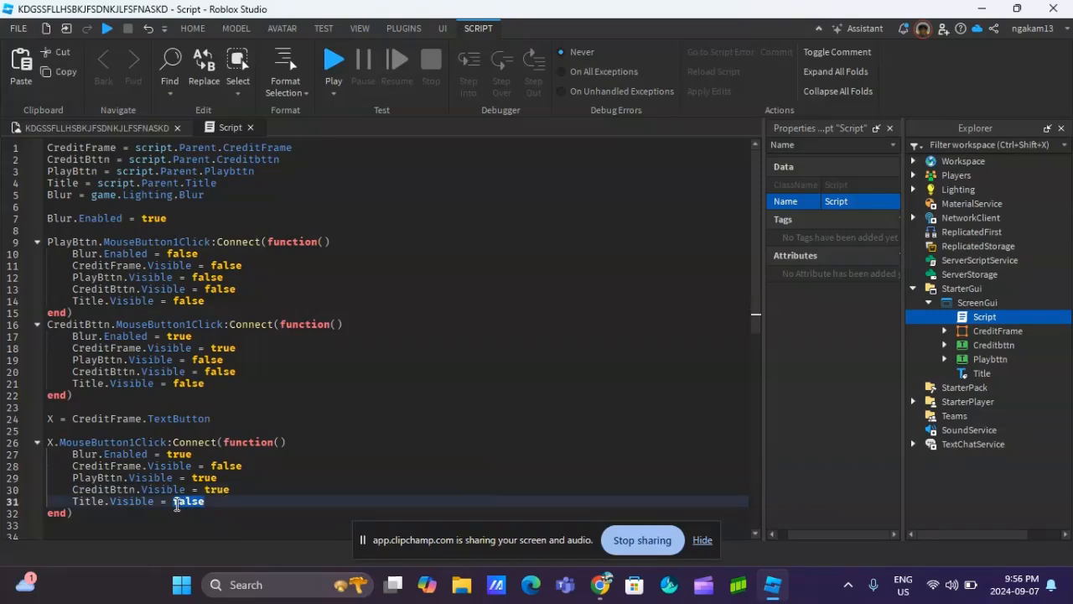
{"action": "type", "text": "true"}
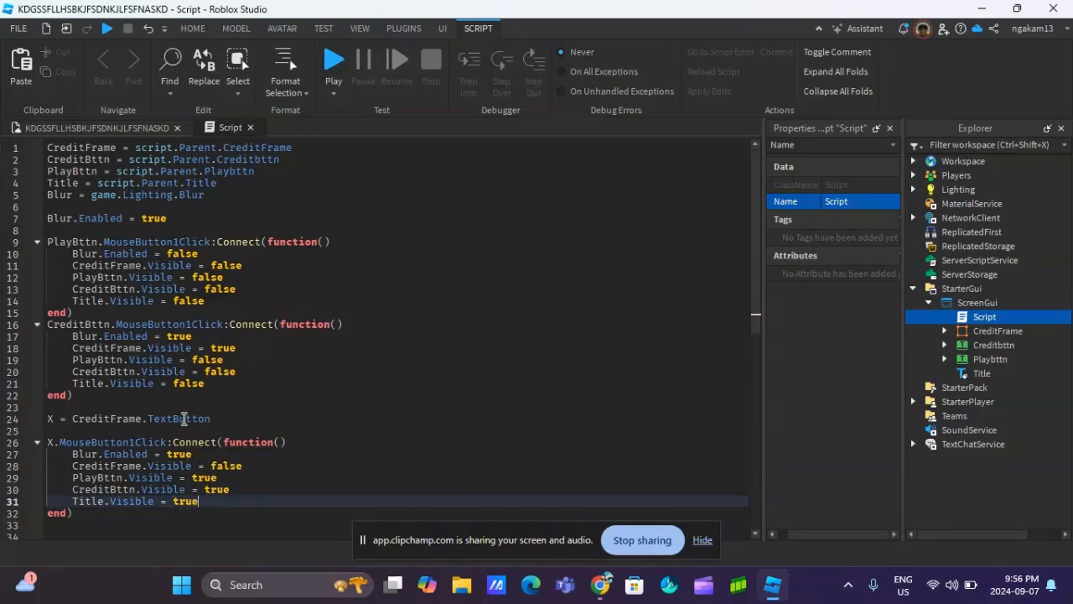
Add CreditFrame.Visible = false on line 8, directly below the initial Blur.Enabled = true line.
{"action": "left_click", "coordinate": [113, 130]}
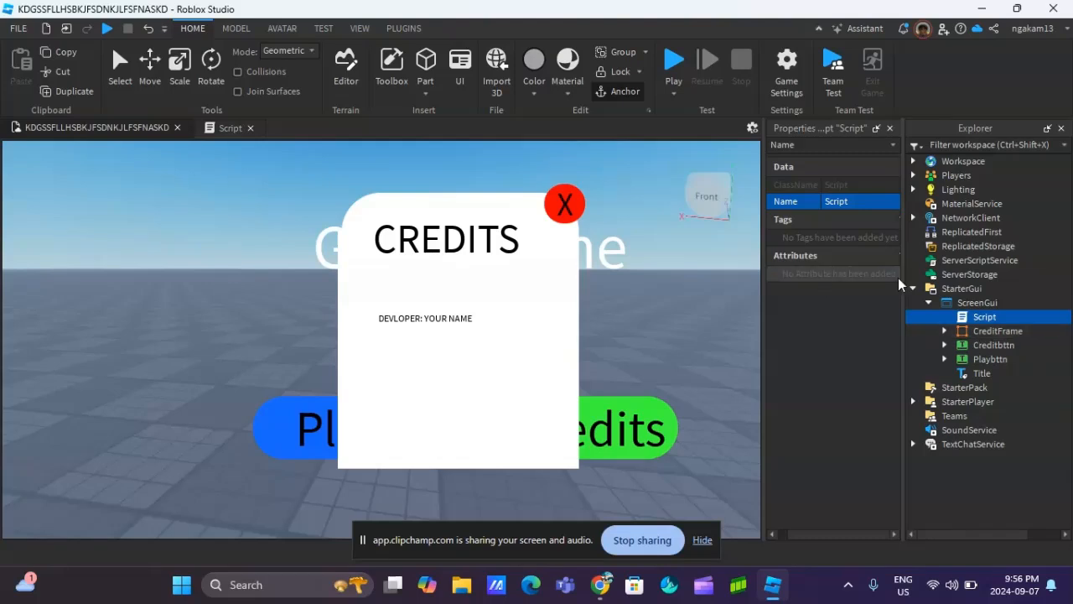
{"action": "left_click", "coordinate": [231, 128]}
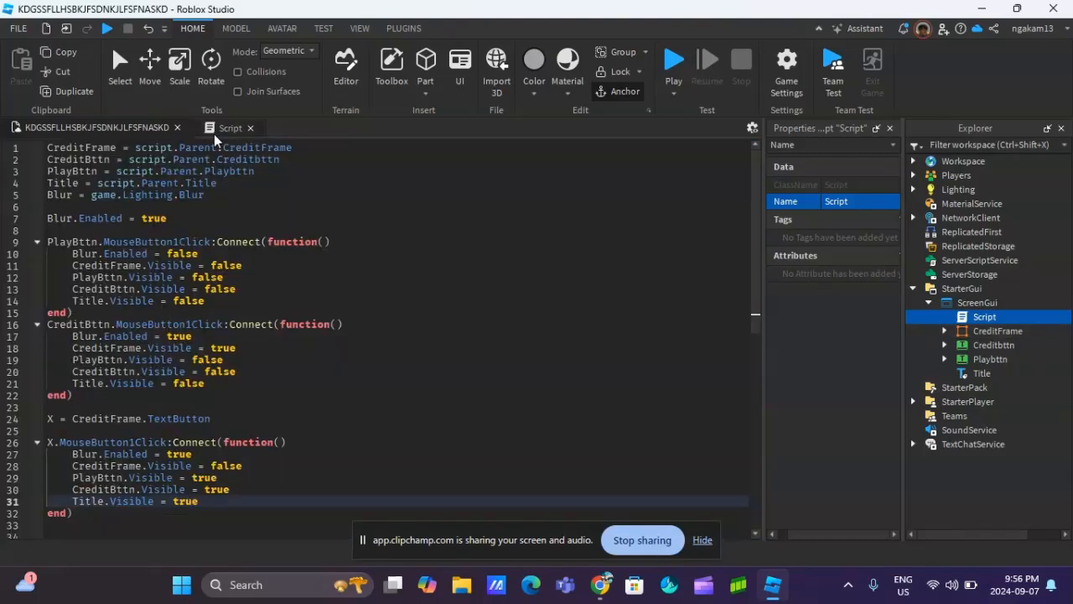
{"action": "left_click", "coordinate": [176, 219]}
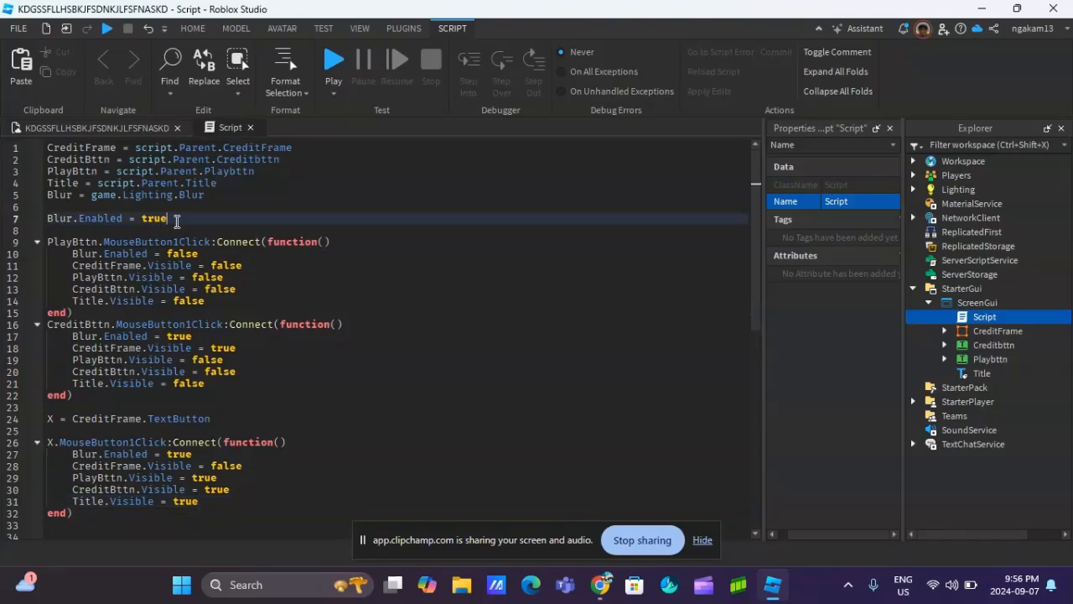
{"action": "key", "text": "Return"}
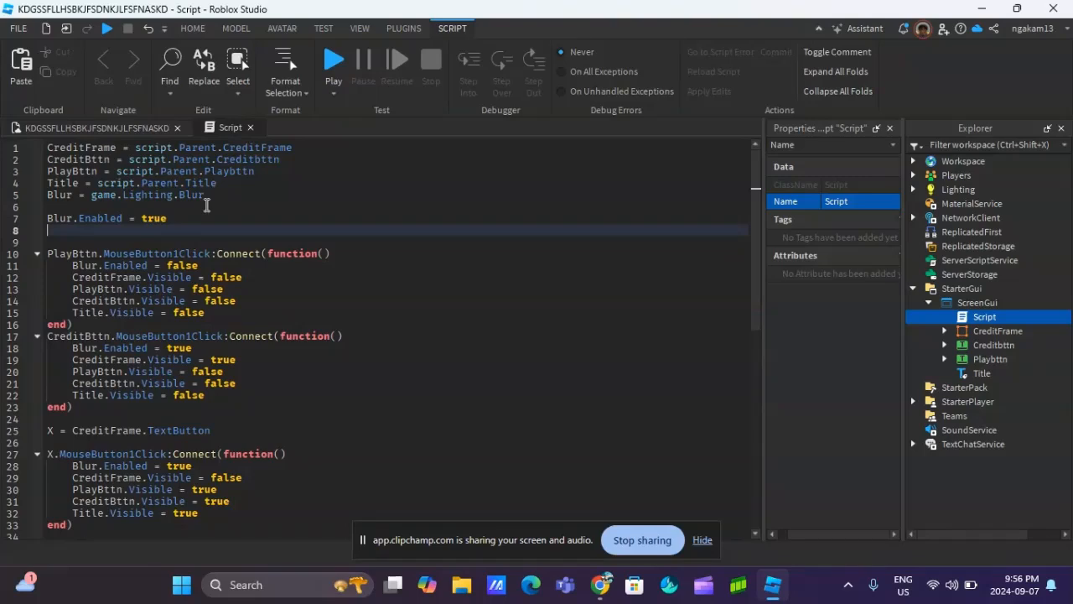
{"action": "type", "text": "Credit"}
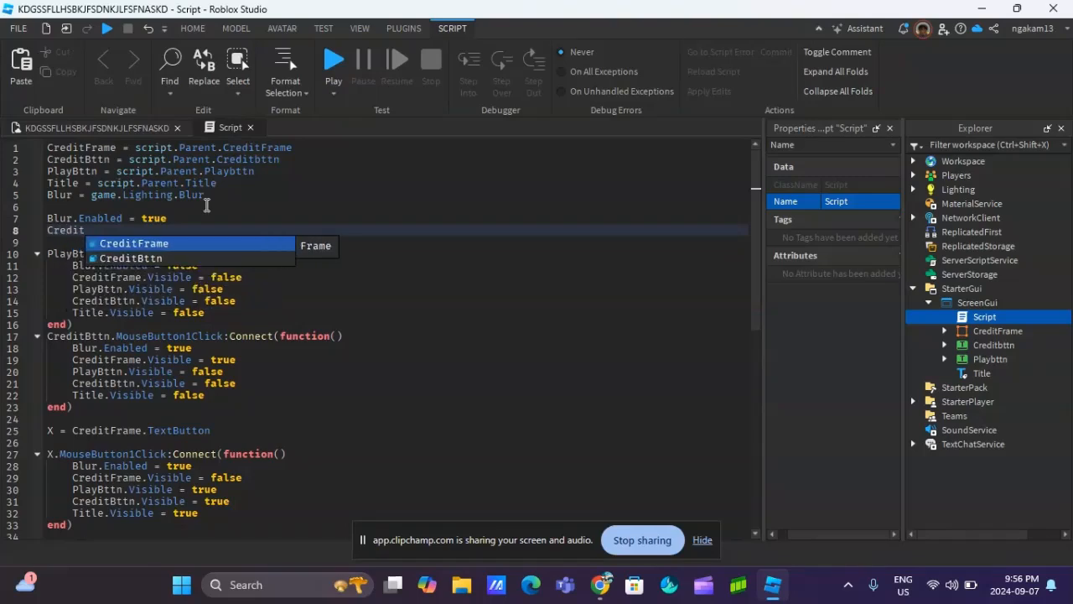
{"action": "key", "text": "Tab"}
{"action": "type", "text": ".V"}
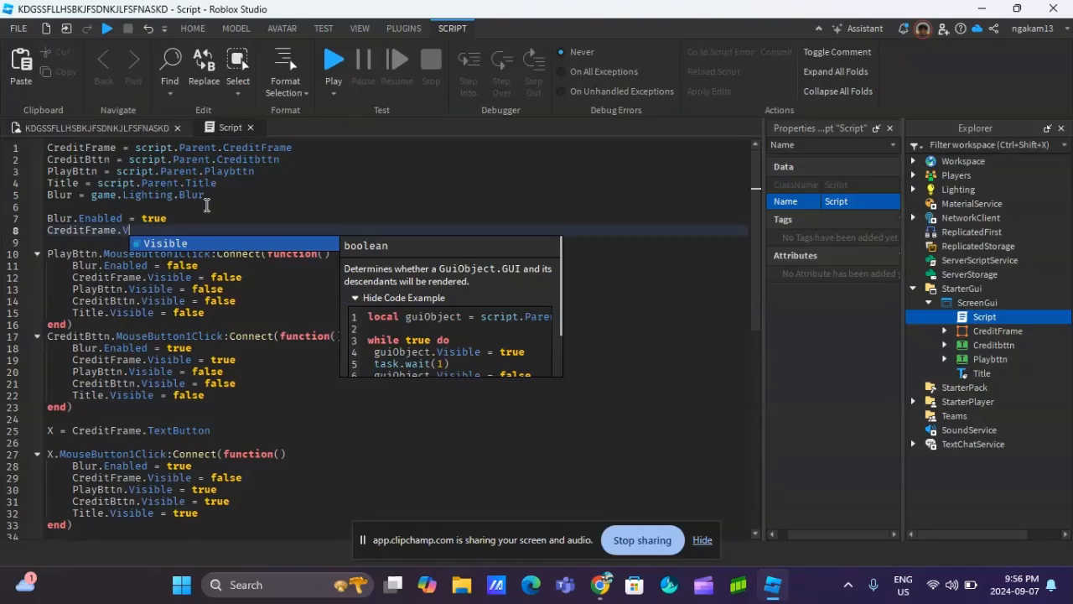
{"action": "key", "text": "Tab"}
{"action": "type", "text": "= fa"}
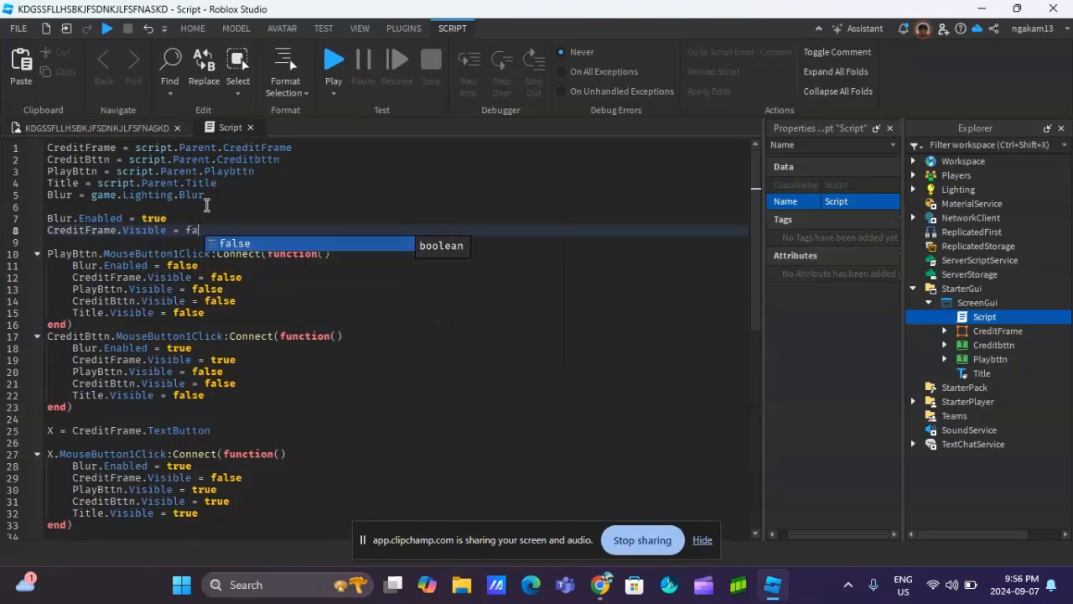
{"action": "key", "text": "Tab"}
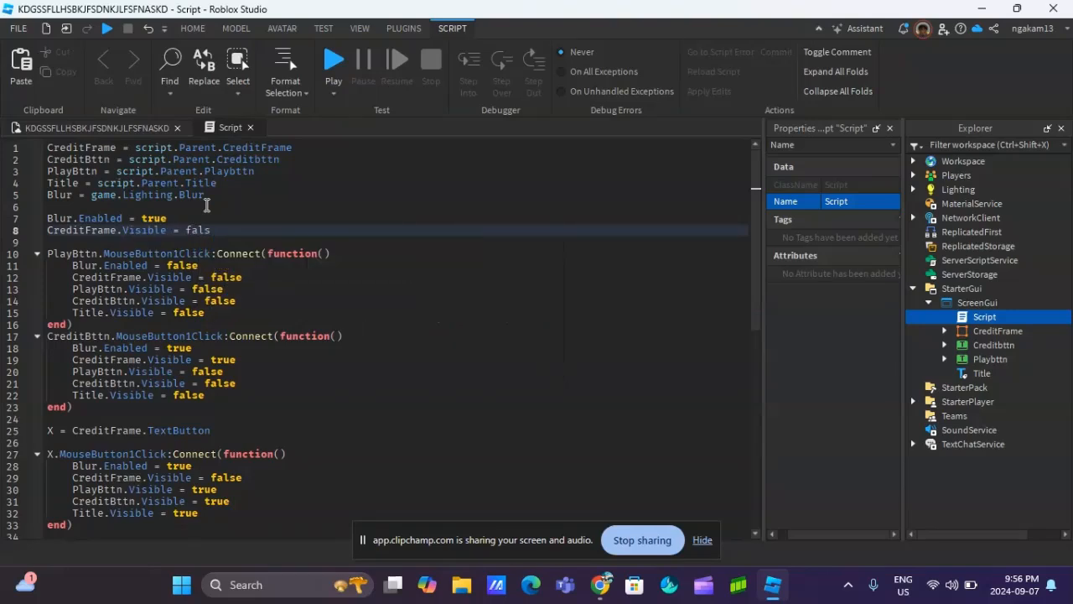
Start a play test of the game from the viewport and close the SmoothCutscene Editor window.
{"action": "left_click", "coordinate": [74, 129]}
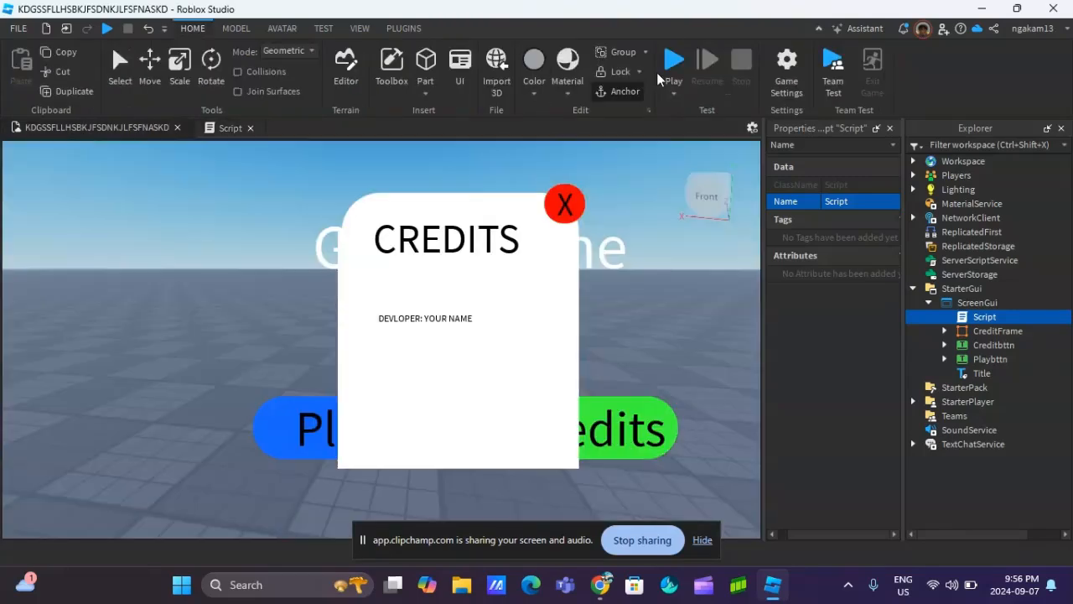
{"action": "left_click", "coordinate": [673, 94]}
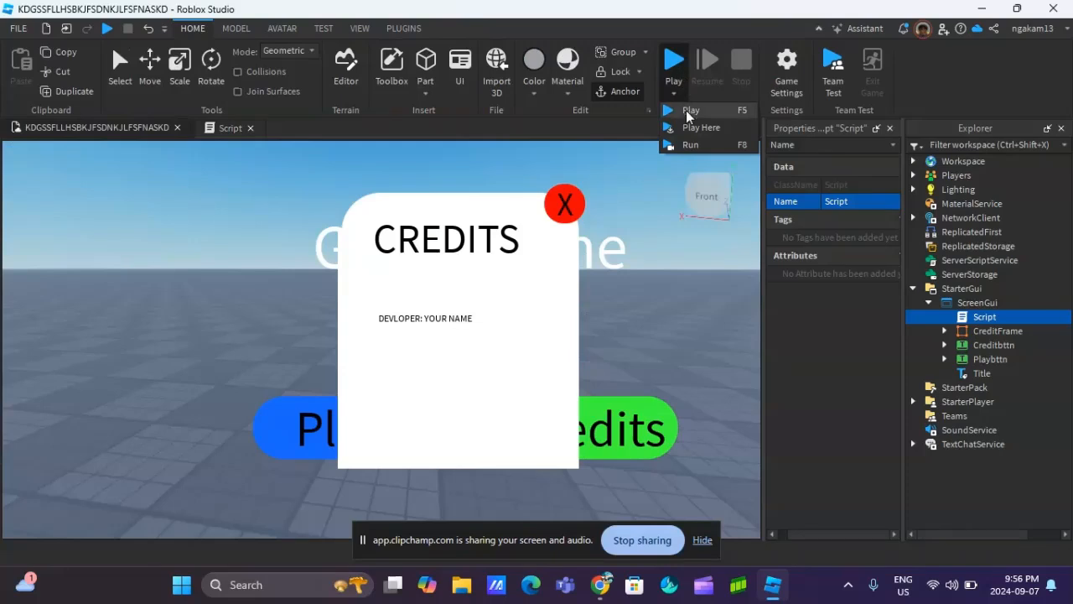
{"action": "left_click", "coordinate": [688, 112]}
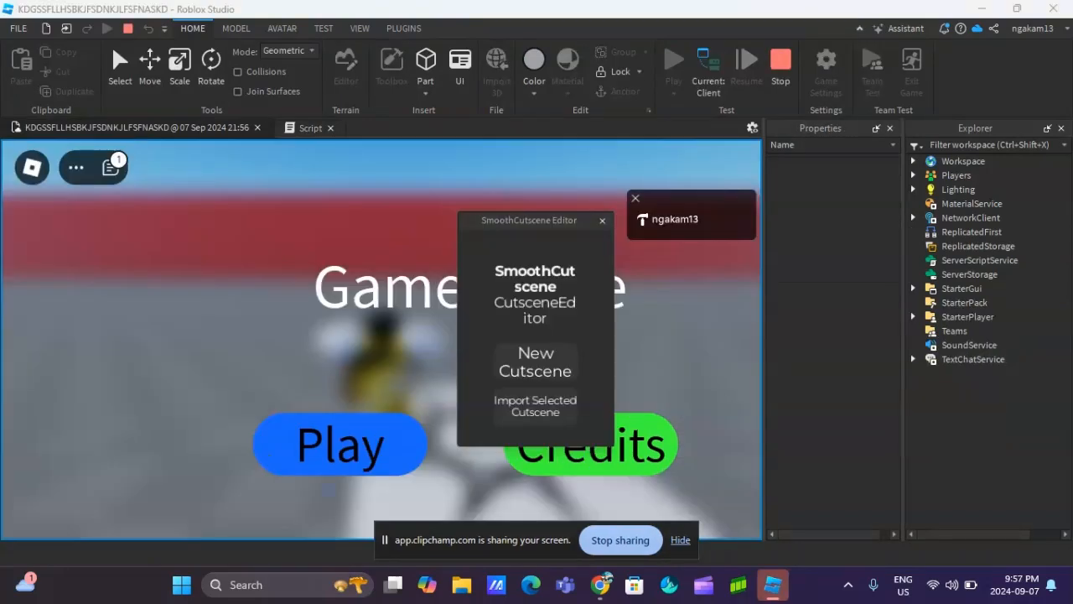
{"action": "left_click", "coordinate": [602, 220]}
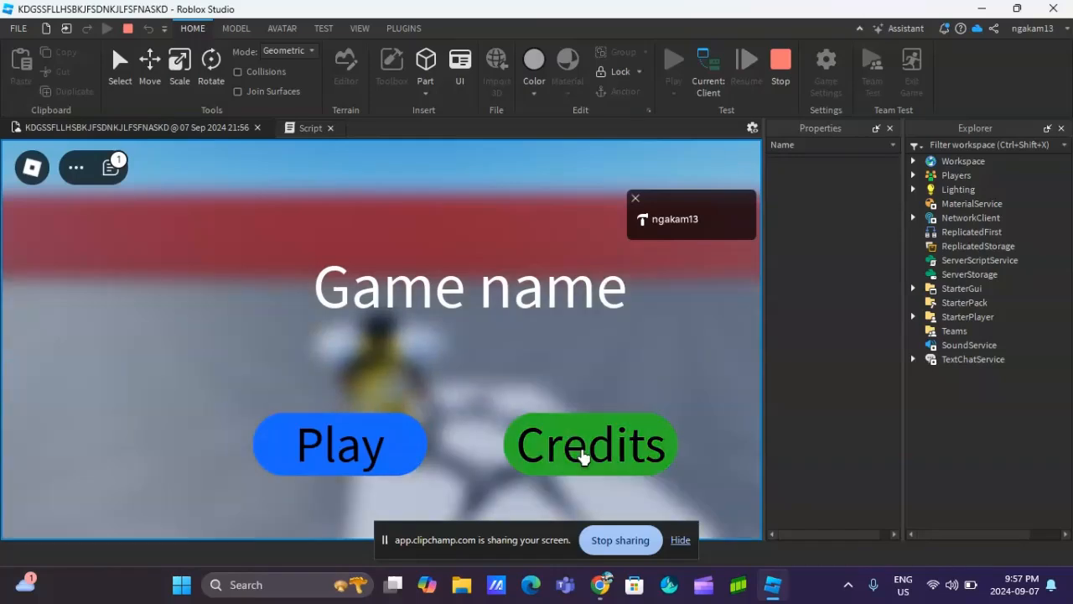
Test the running menu by opening and closing the credits panel, and start the game with its Play button to move the character.
{"action": "left_click", "coordinate": [582, 456]}
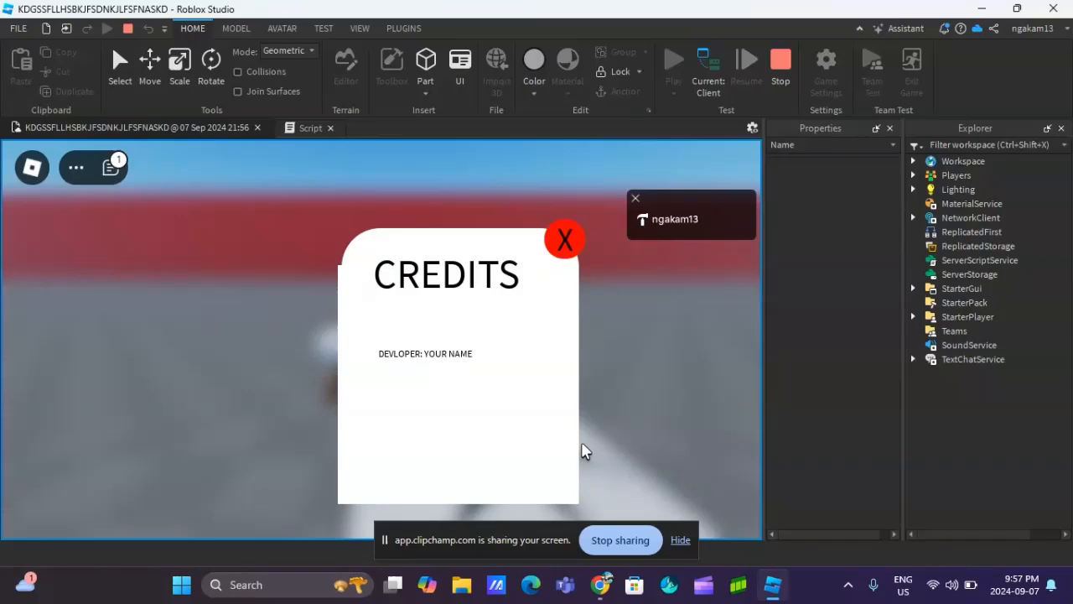
{"action": "left_click", "coordinate": [567, 243]}
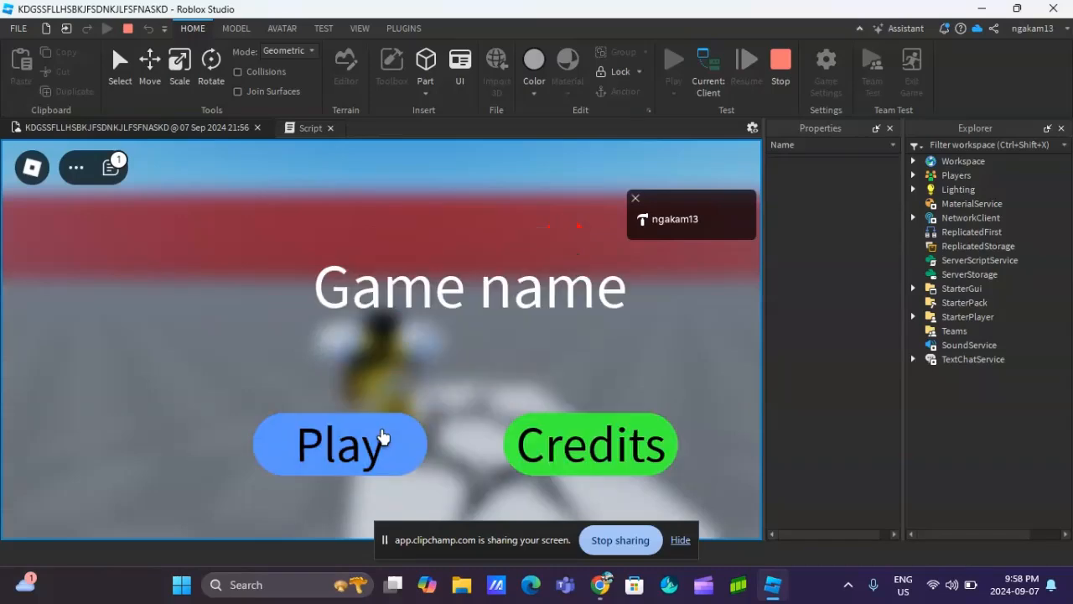
{"action": "left_click", "coordinate": [382, 437]}
{"action": "right_click_drag", "start_coordinate": [552, 411], "coordinate": [552, 417]}
{"action": "key", "text": "w"}
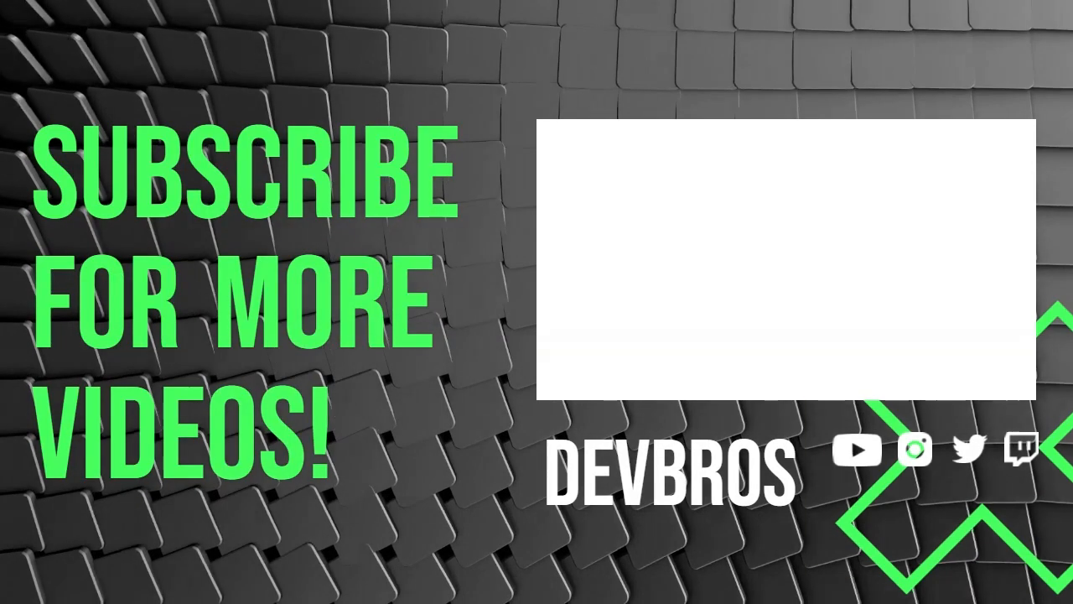